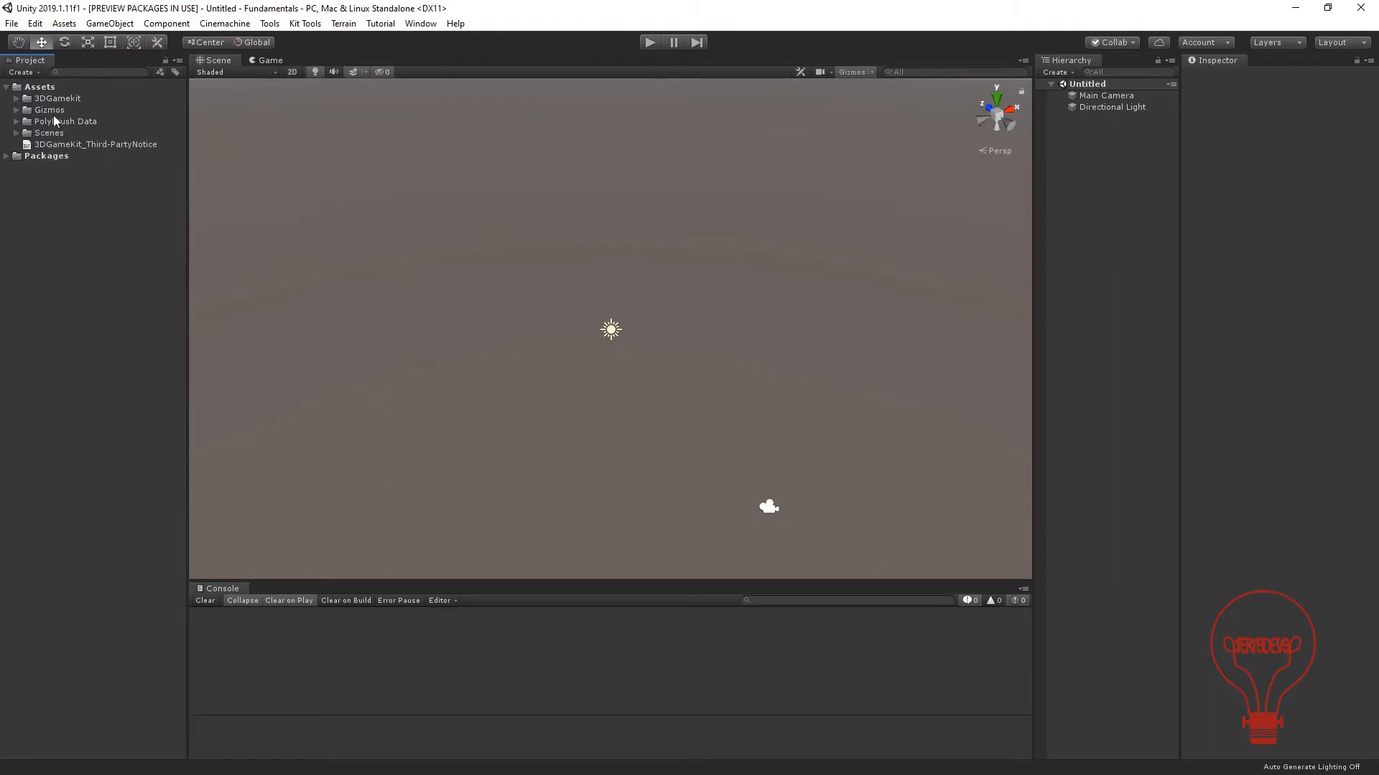
Expand the 3DGamekit asset folder and its Prefabs subfolder.
{"action": "left_click", "coordinate": [51, 102]}
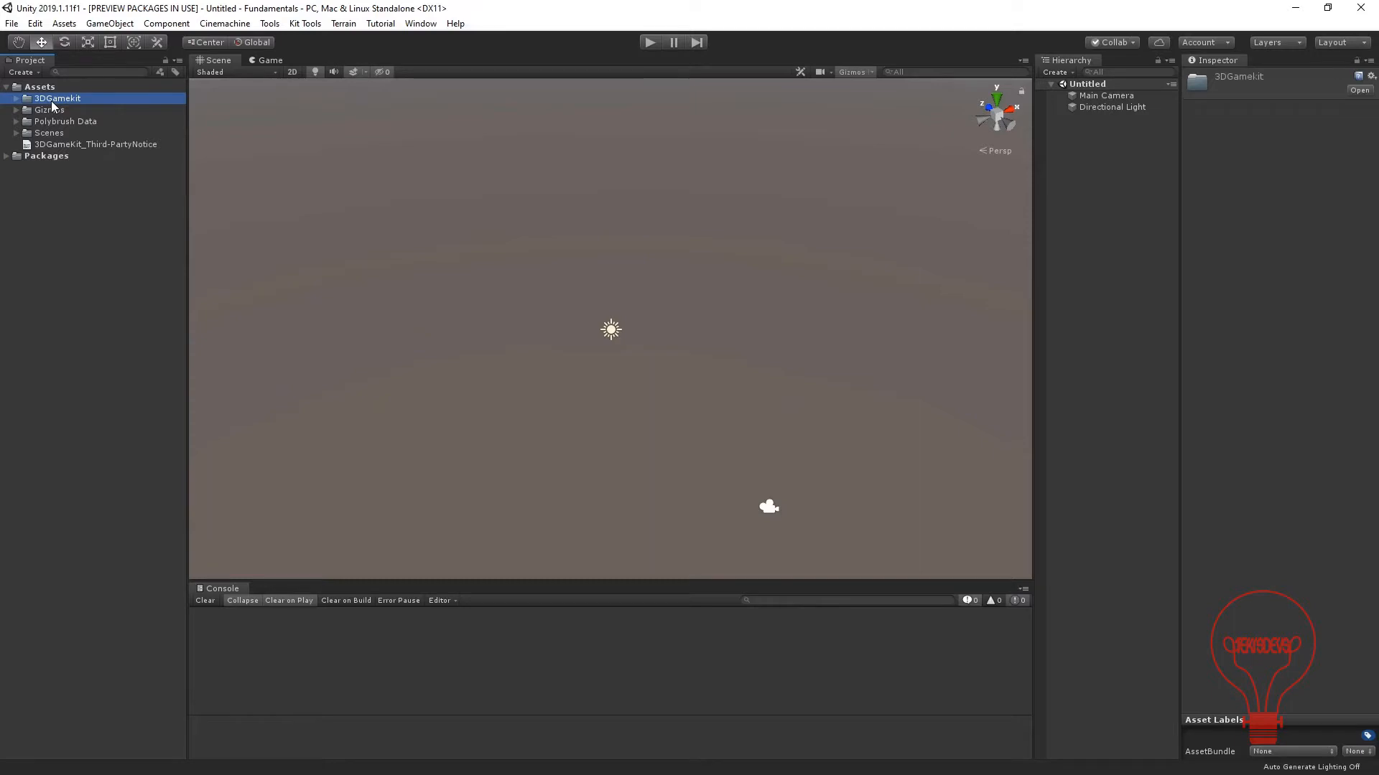
{"action": "key", "text": "Right"}
{"action": "key", "text": "Down"}
{"action": "key", "text": "Down"}
{"action": "key", "text": "Down"}
{"action": "key", "text": "Down"}
{"action": "key", "text": "Down"}
{"action": "key", "text": "Down"}
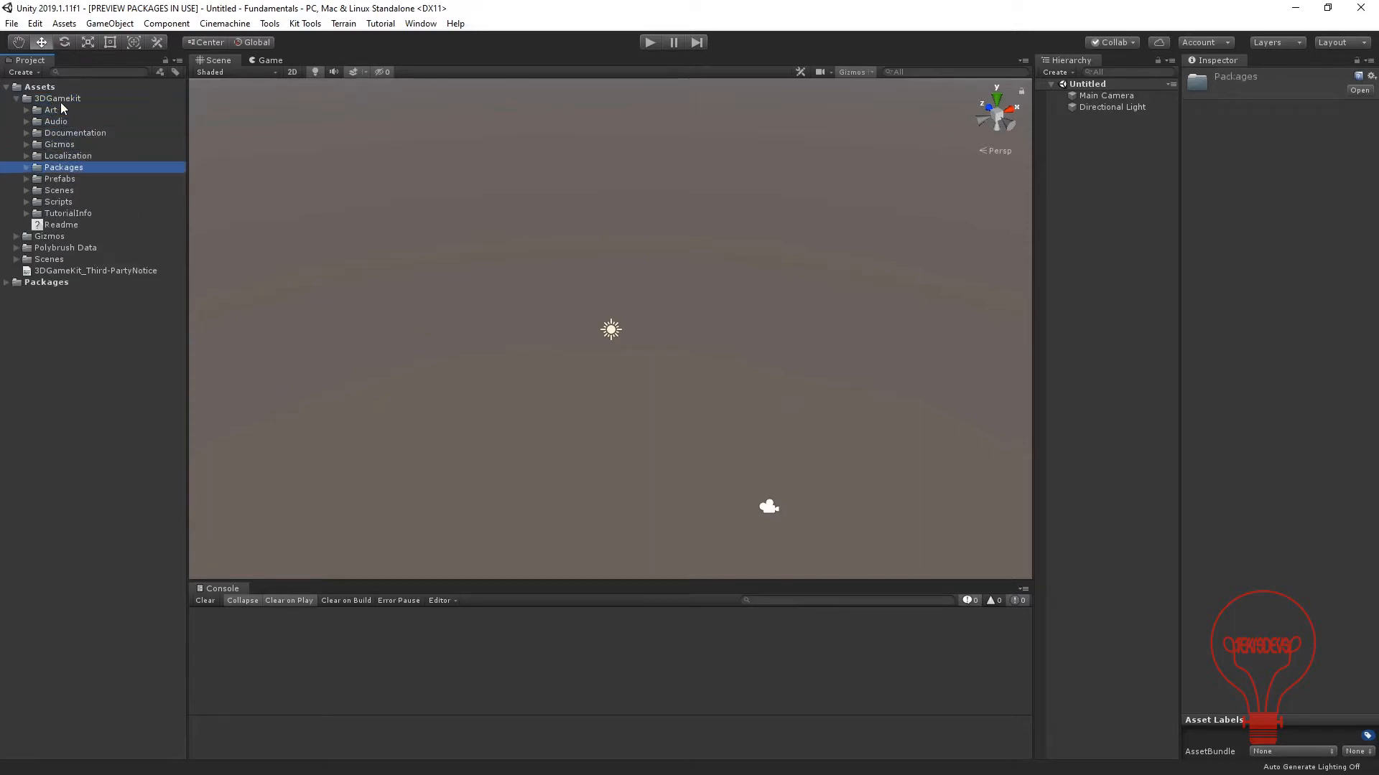
{"action": "key", "text": "Down"}
{"action": "key", "text": "Right"}
{"action": "key", "text": "Down"}
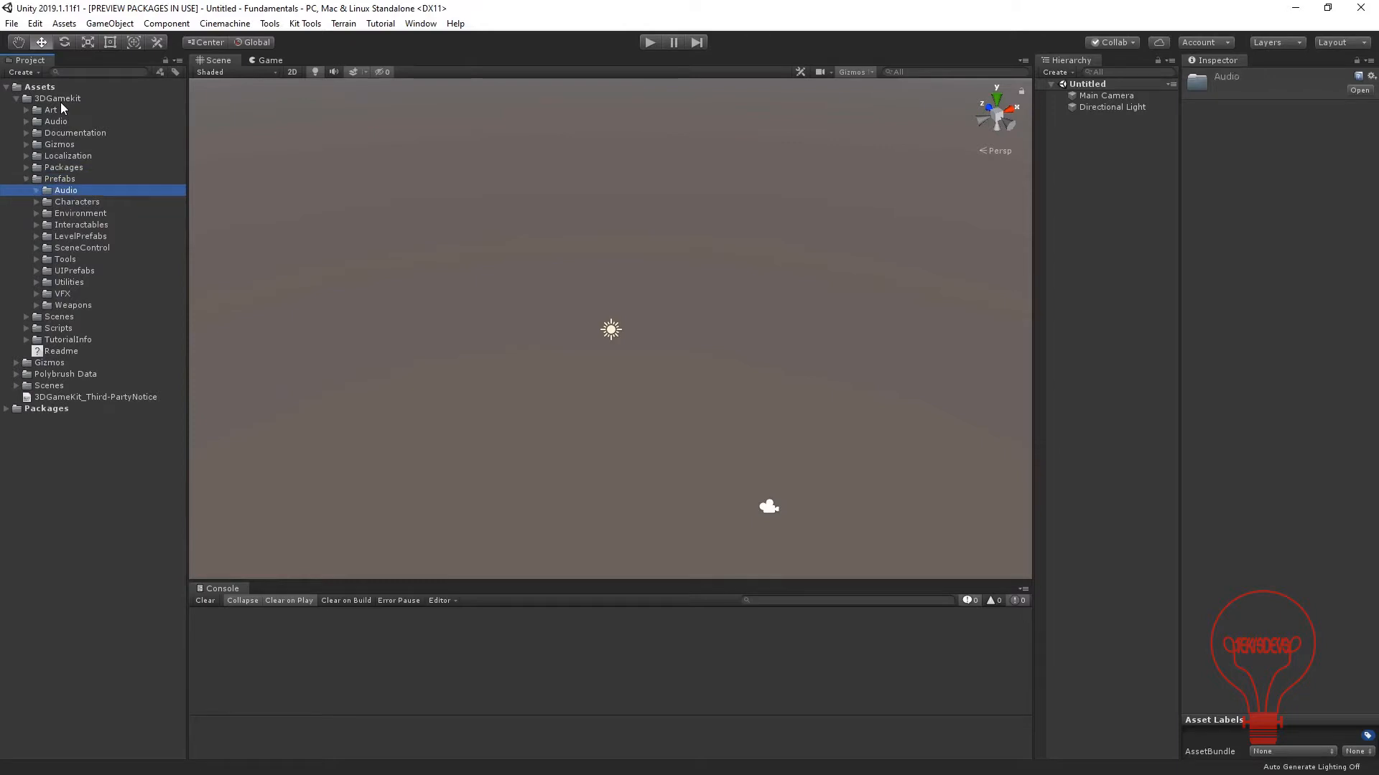
Expand the Environment folder within Prefabs and open its Stonework subfolder.
{"action": "key", "text": "Down"}
{"action": "key", "text": "Down"}
{"action": "key", "text": "Down"}
{"action": "key", "text": "Down"}
{"action": "key", "text": "Down"}
{"action": "key", "text": "Up"}
{"action": "key", "text": "Up"}
{"action": "key", "text": "Up"}
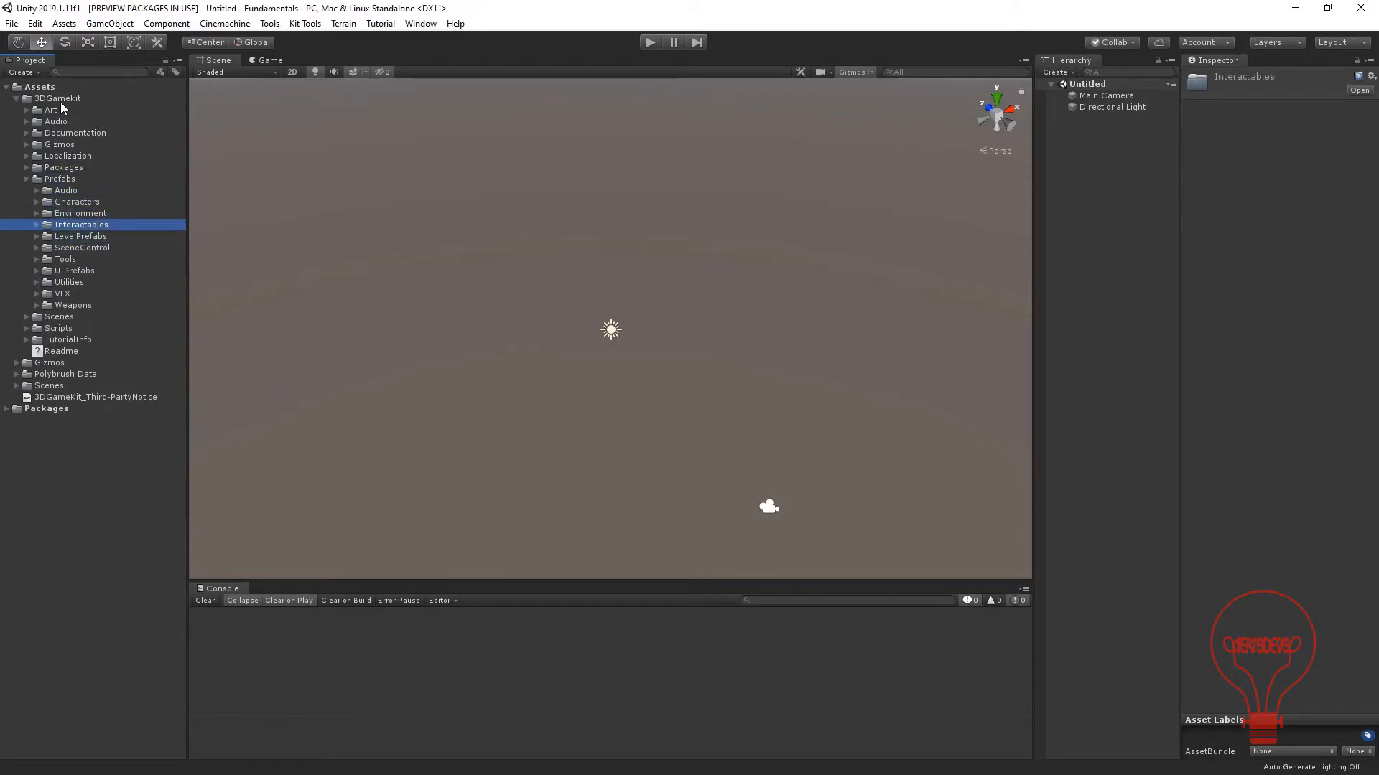
{"action": "key", "text": "Right"}
{"action": "key", "text": "Down"}
{"action": "key", "text": "Down"}
{"action": "key", "text": "Down"}
{"action": "key", "text": "Right"}
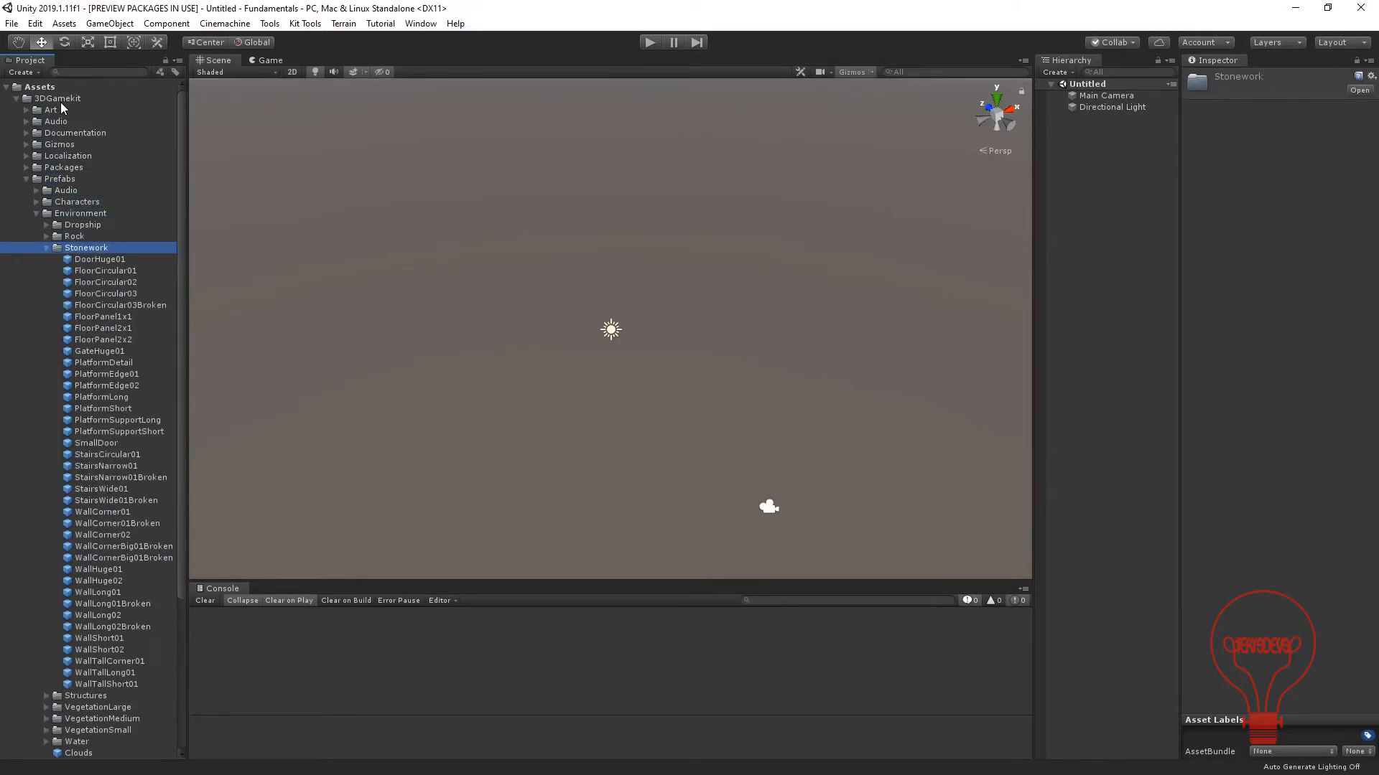
Preview the Stonework prefabs from DoorHuge01 through the circular floors to FloorPanel2x2.
{"action": "scroll", "coordinate": [75, 307], "scroll_direction": "down", "scroll_amount": 3}
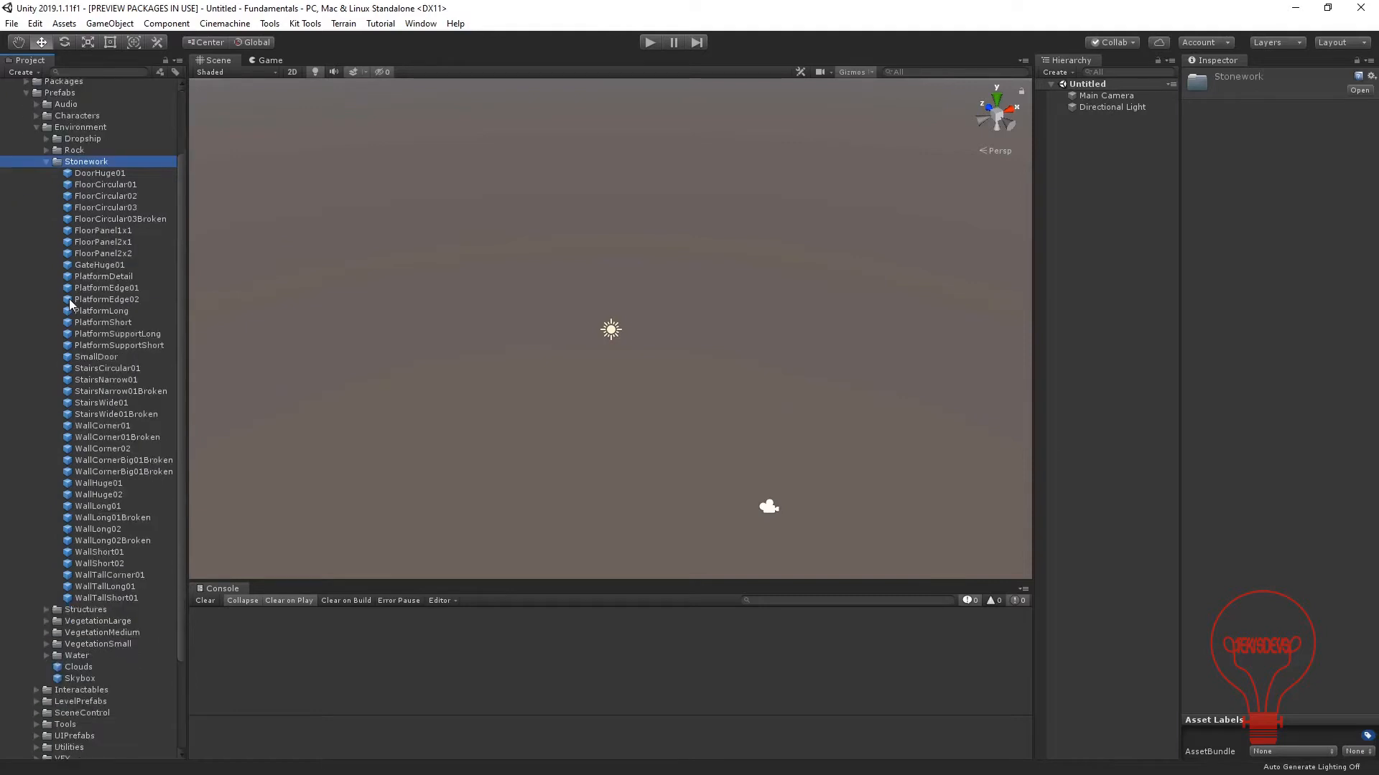
{"action": "left_click", "coordinate": [102, 176]}
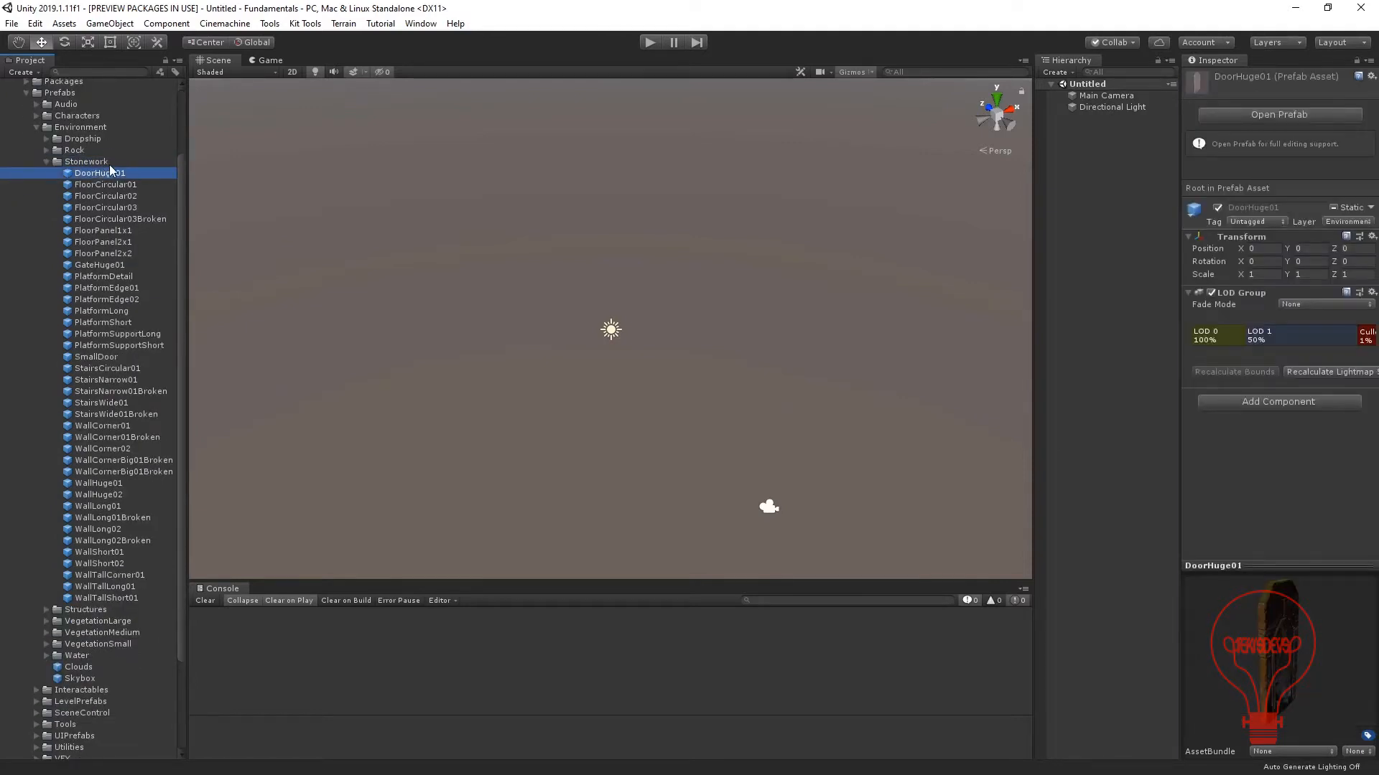
{"action": "key", "text": "Down"}
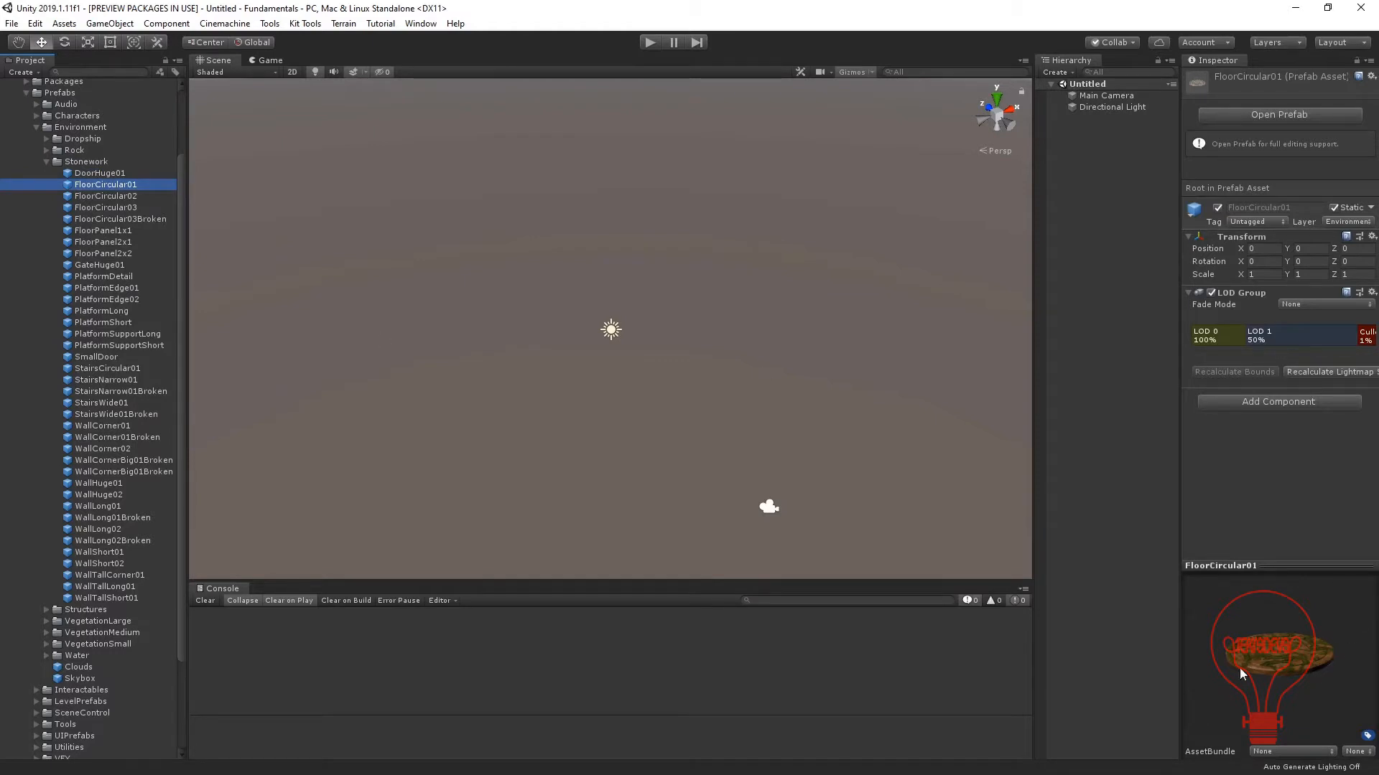
{"action": "left_click_drag", "start_coordinate": [1267, 583], "coordinate": [1223, 673]}
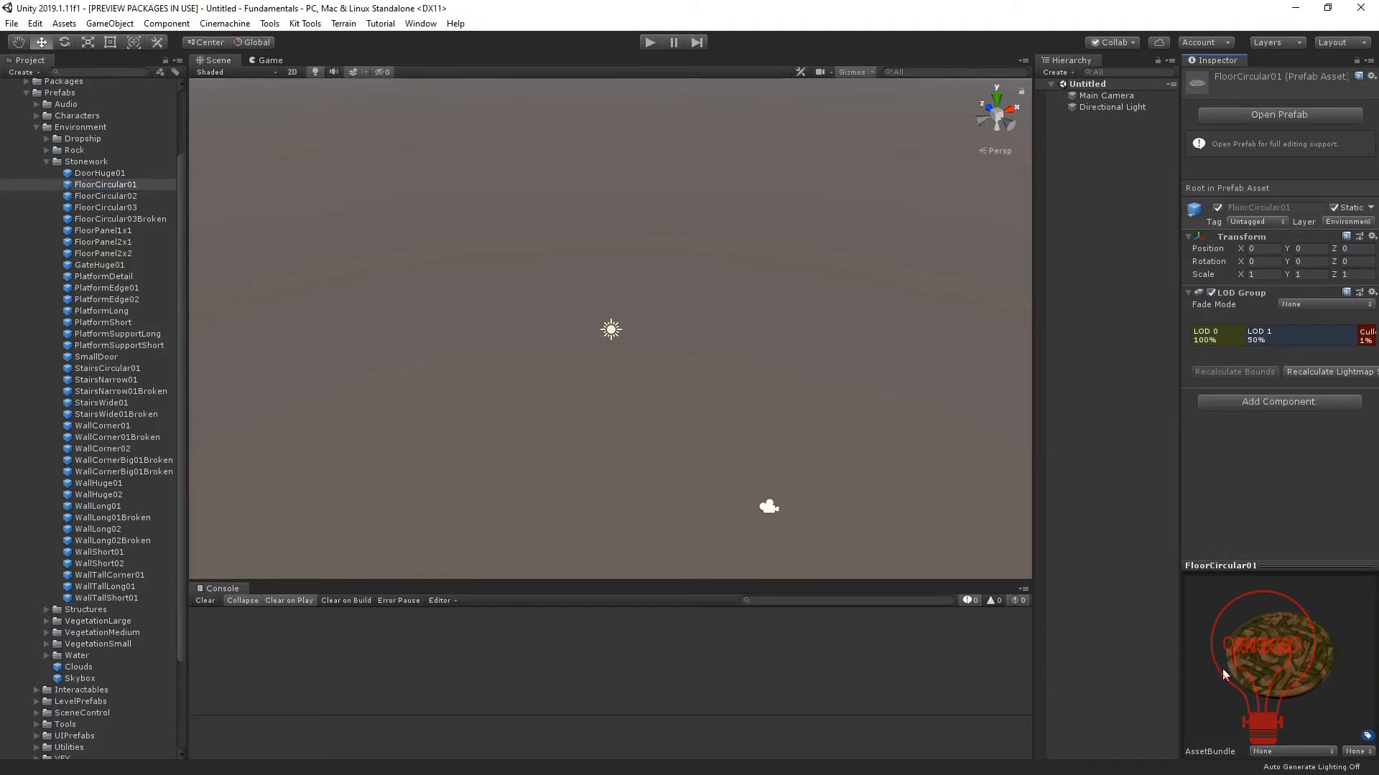
{"action": "left_click", "coordinate": [113, 207]}
{"action": "key", "text": "Down"}
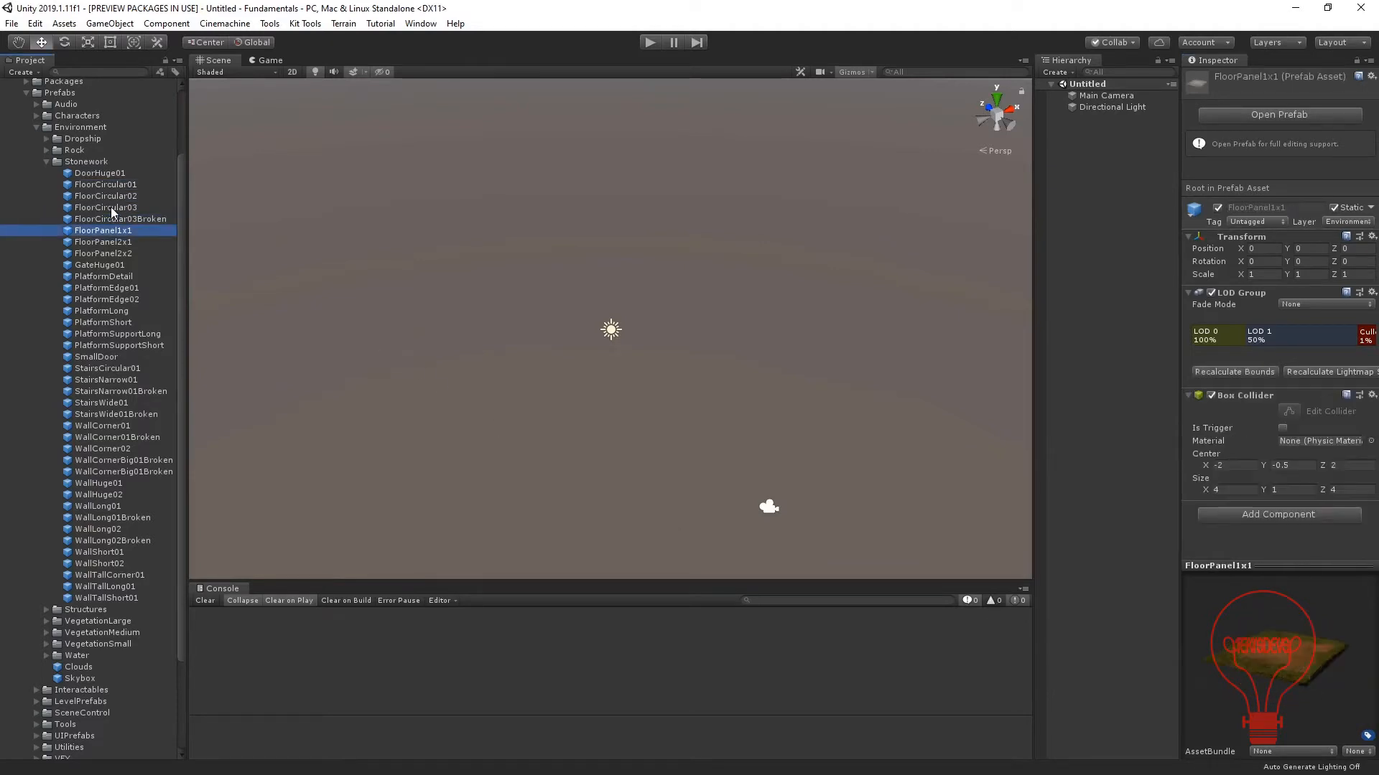
{"action": "key", "text": "Down"}
{"action": "key", "text": "Down"}
{"action": "key", "text": "Down"}
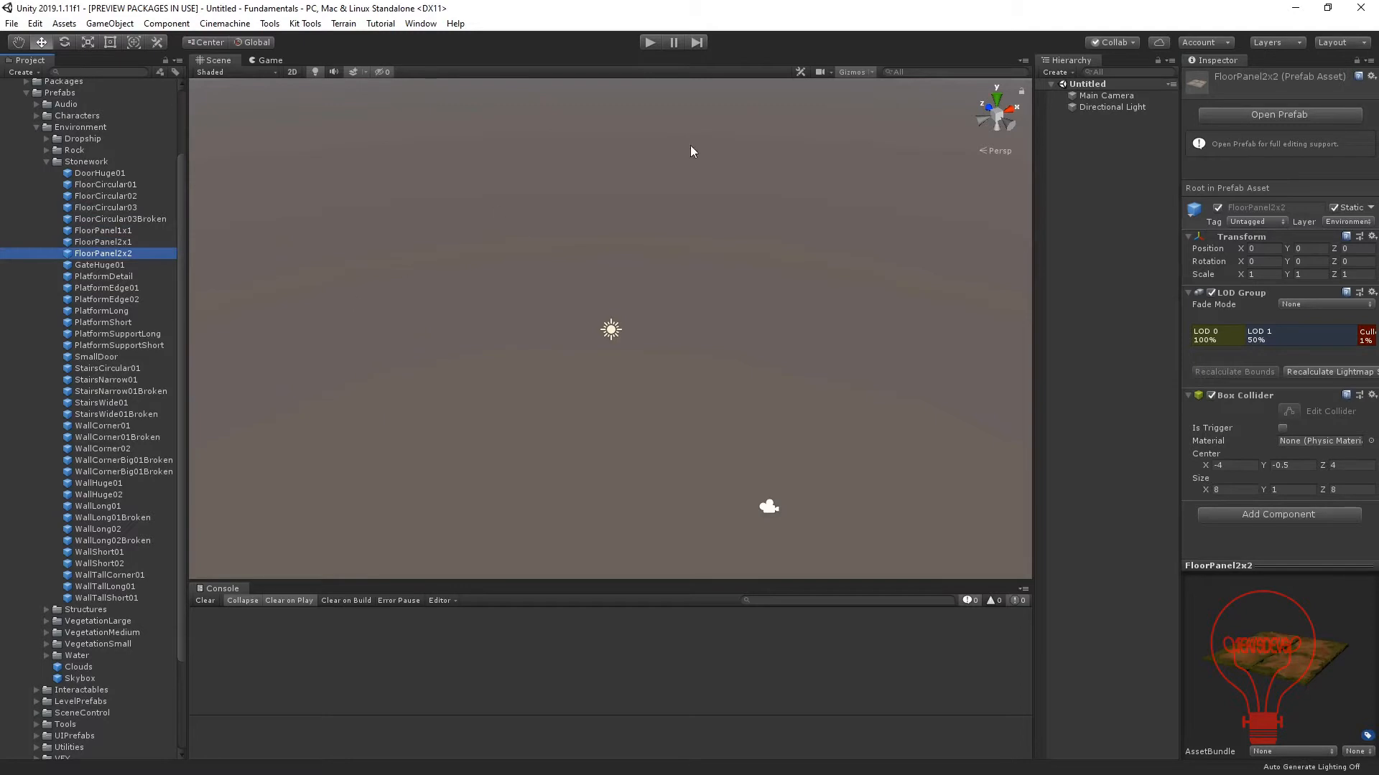
{"action": "left_click", "coordinate": [871, 72]}
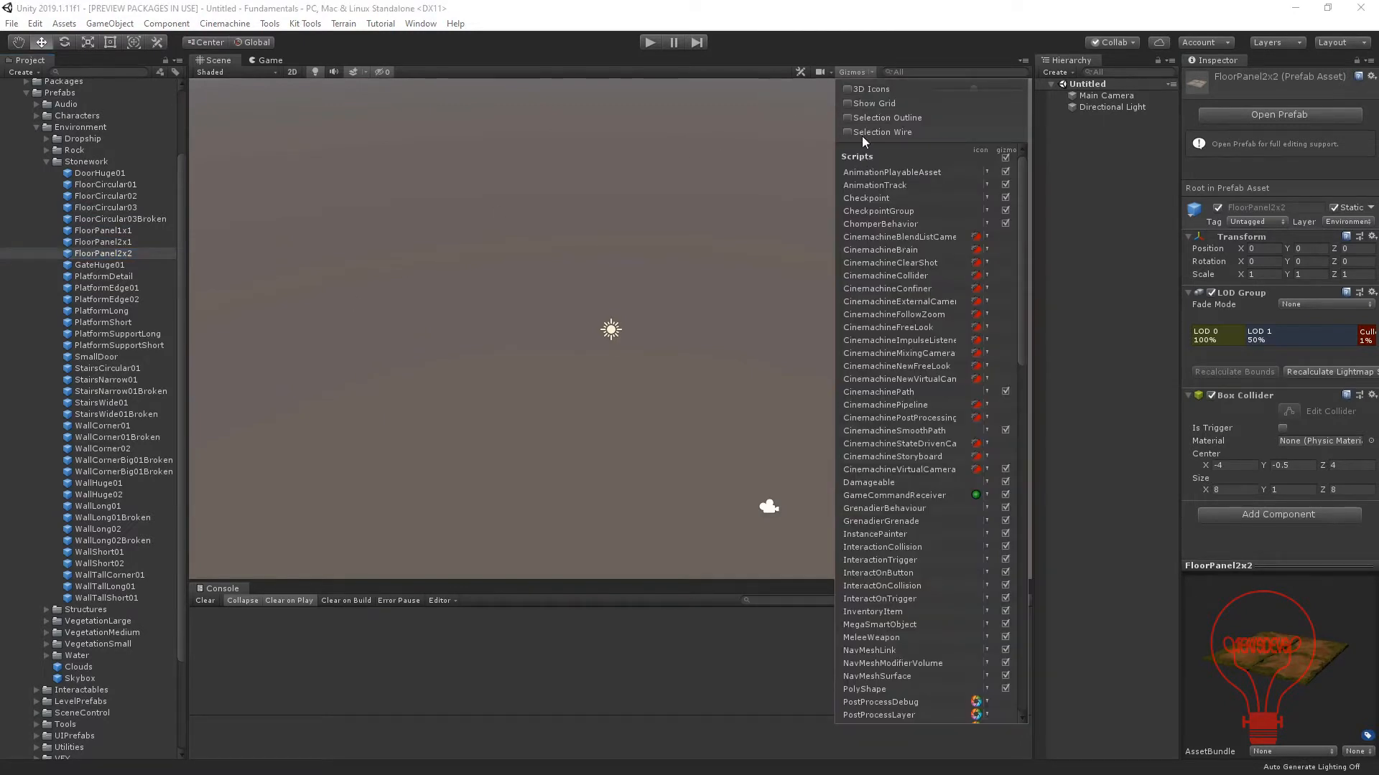
{"action": "left_click", "coordinate": [852, 89]}
{"action": "left_click", "coordinate": [848, 89]}
{"action": "left_click", "coordinate": [846, 51]}
Add the FloorPanel2x2 prefab to the scene at the origin.
{"action": "left_click", "coordinate": [90, 256]}
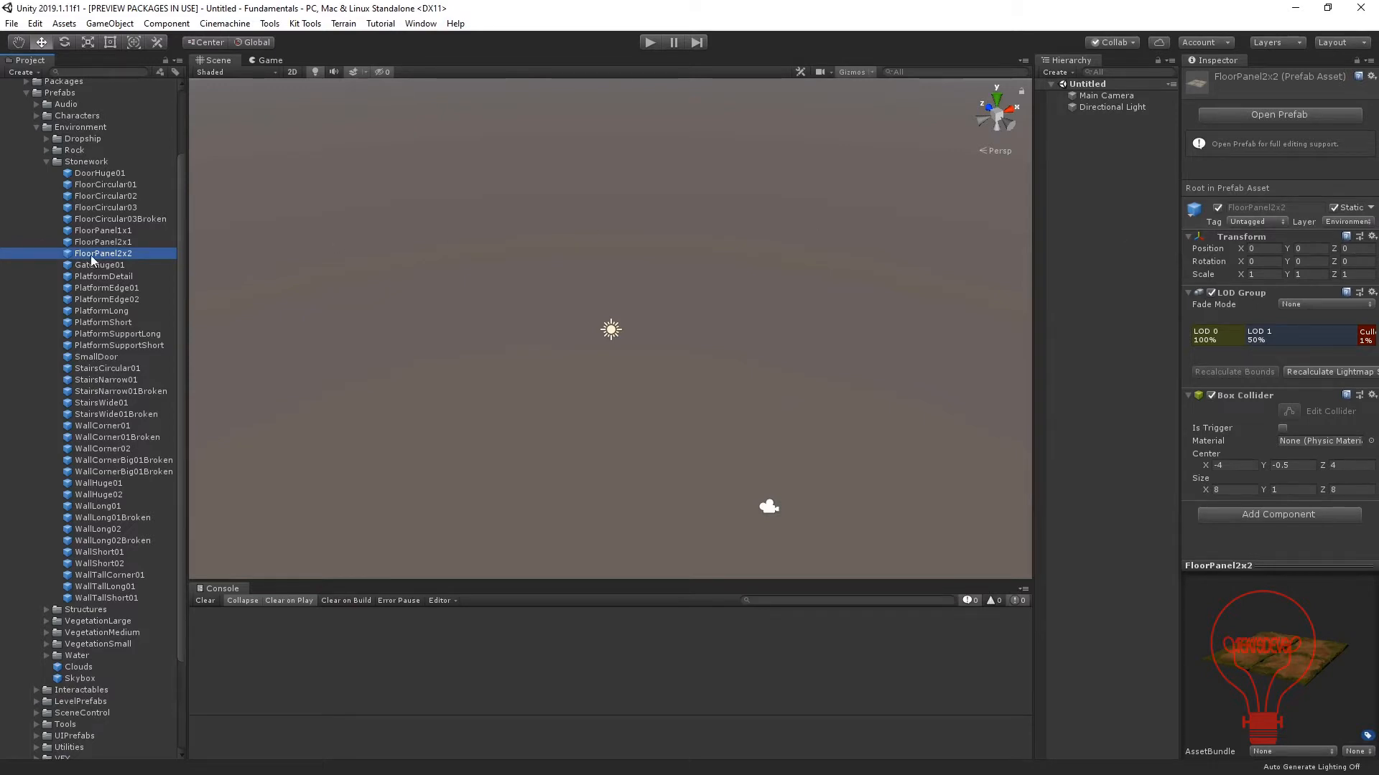
{"action": "left_click_drag", "start_coordinate": [91, 260], "coordinate": [1088, 160]}
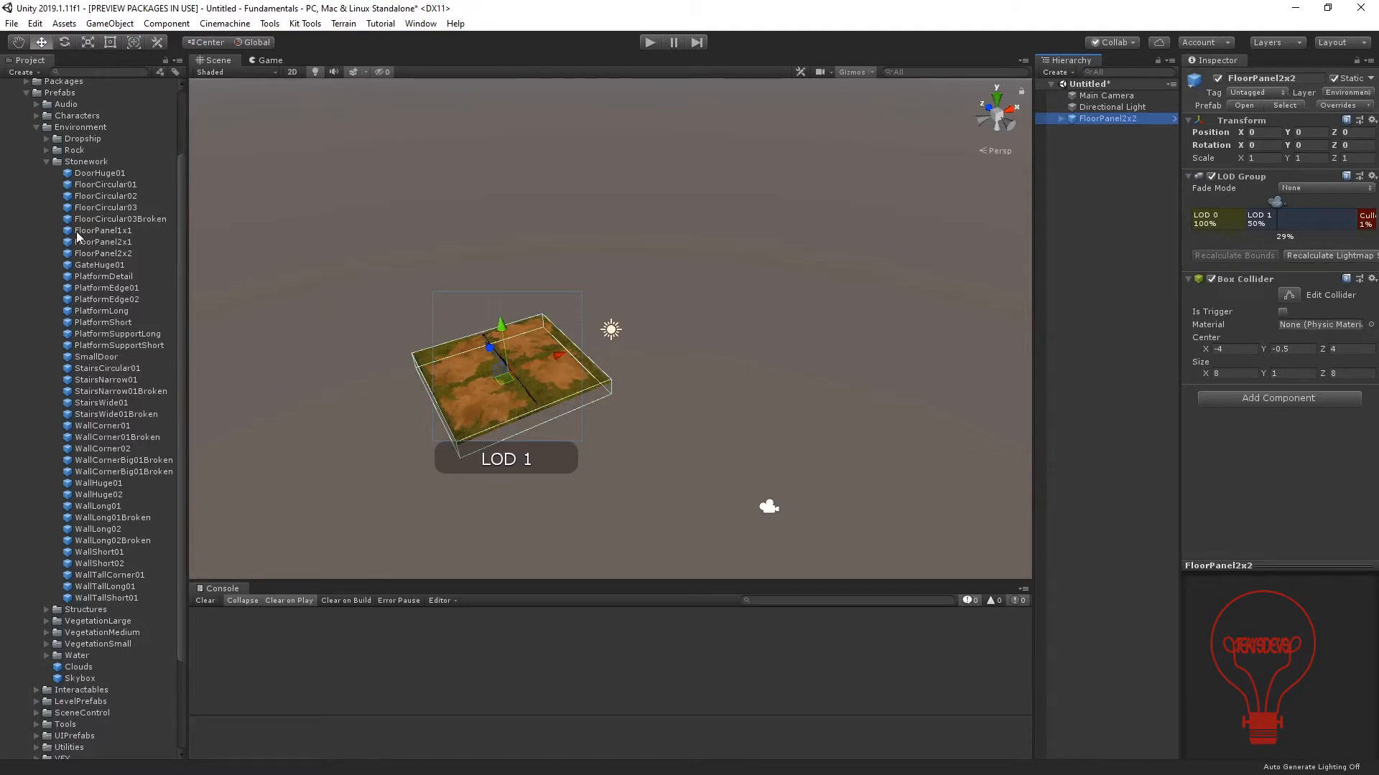
Try the FloorPanel2x1 prefab in the scene and delete it again.
{"action": "left_click_drag", "start_coordinate": [83, 241], "coordinate": [995, 294]}
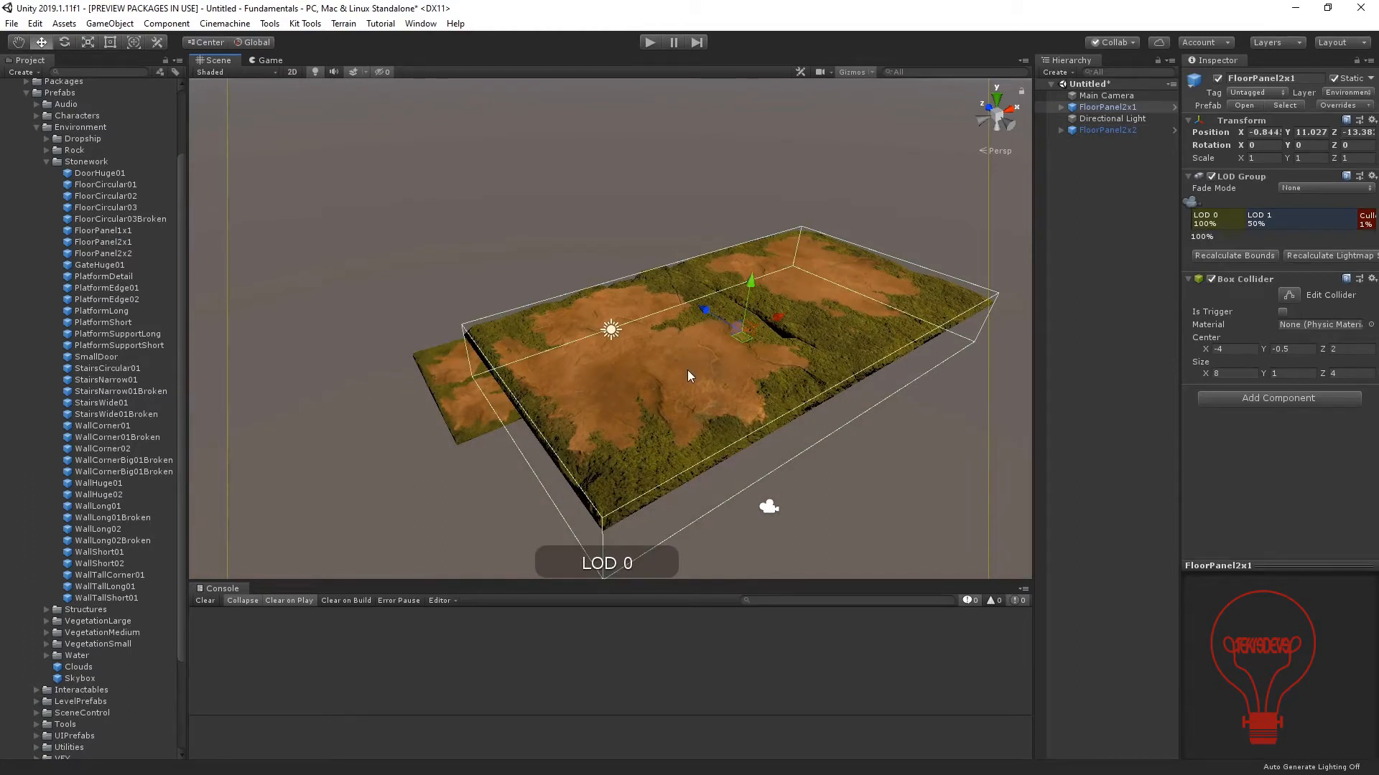
{"action": "key", "text": "Delete"}
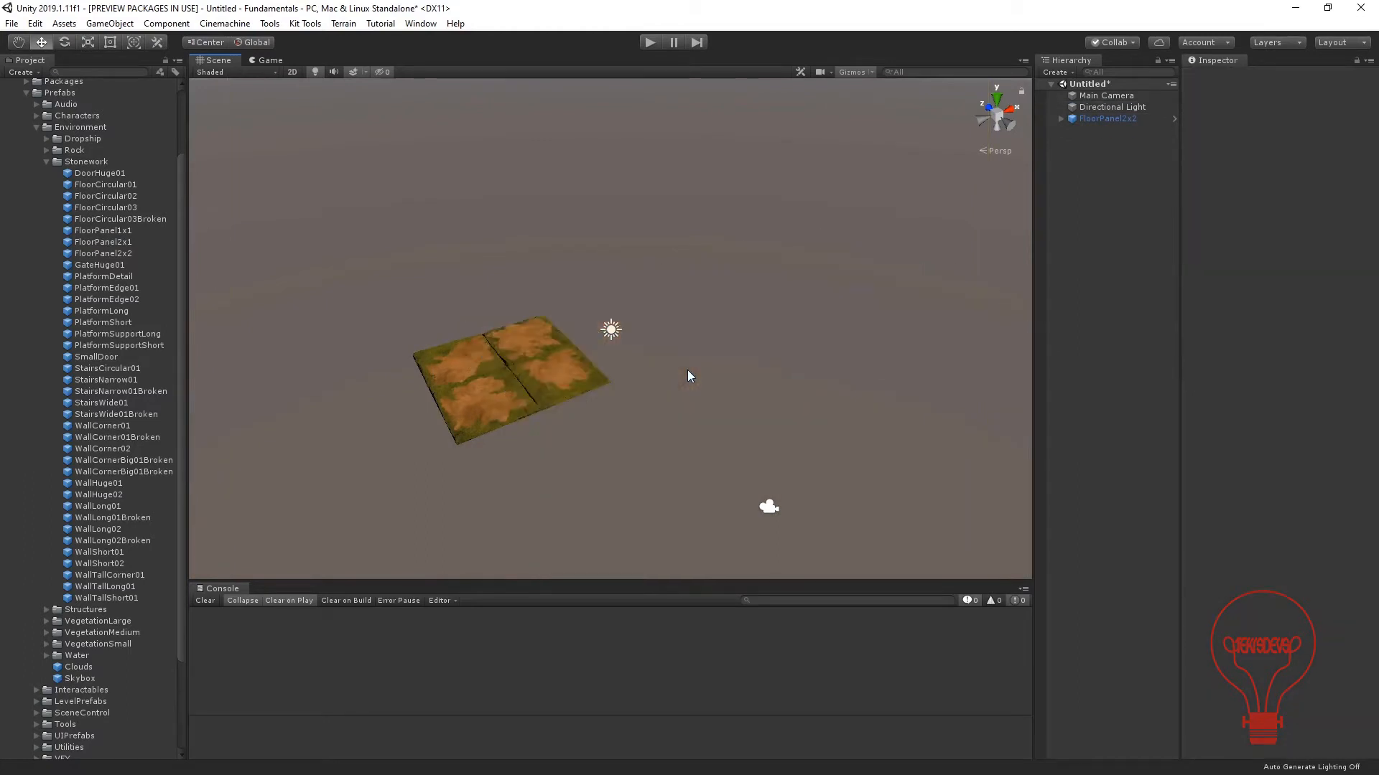
Duplicate FloorPanel2x2 and vertex-snap the copy edge to edge with the original along the X axis, at X 8.
{"action": "double_click", "coordinate": [1114, 119]}
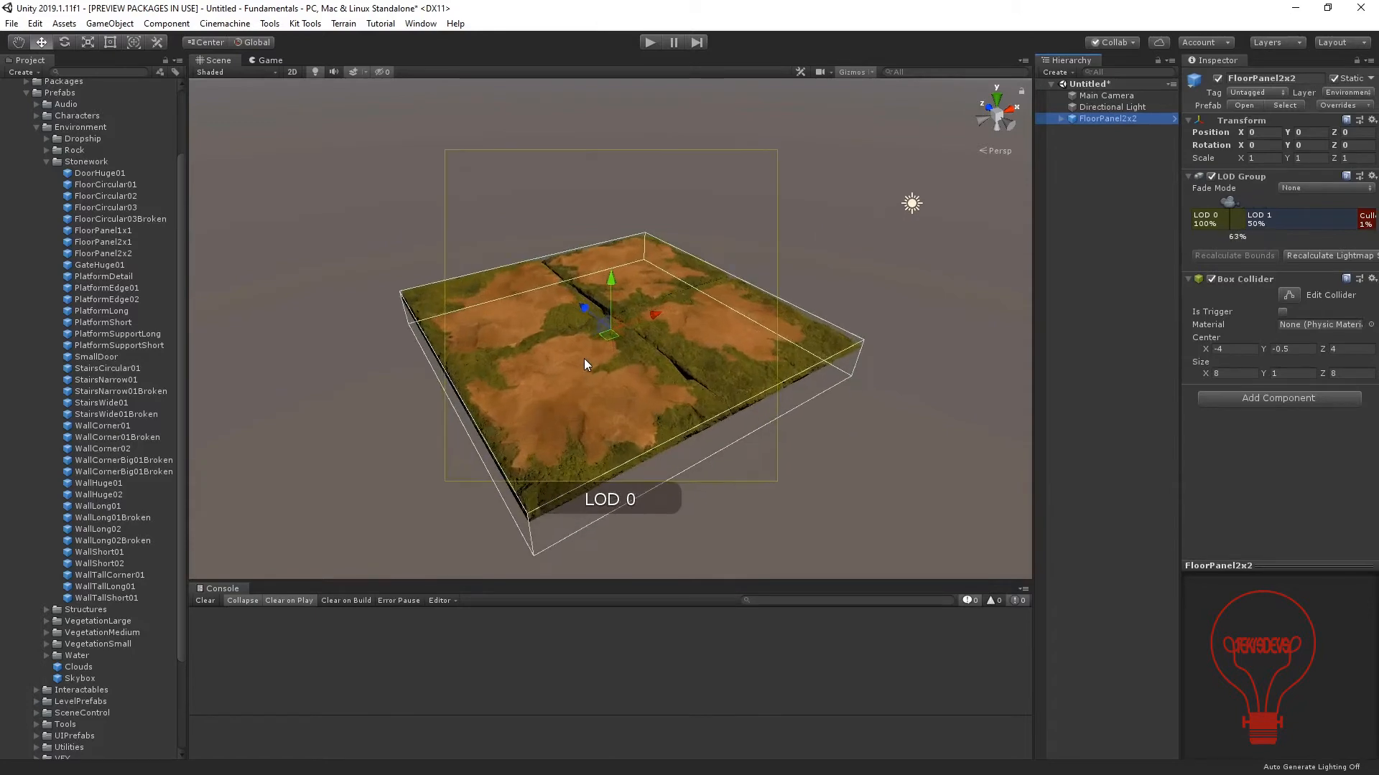
{"action": "left_click_drag", "start_coordinate": [574, 357], "coordinate": [531, 373], "text": "alt"}
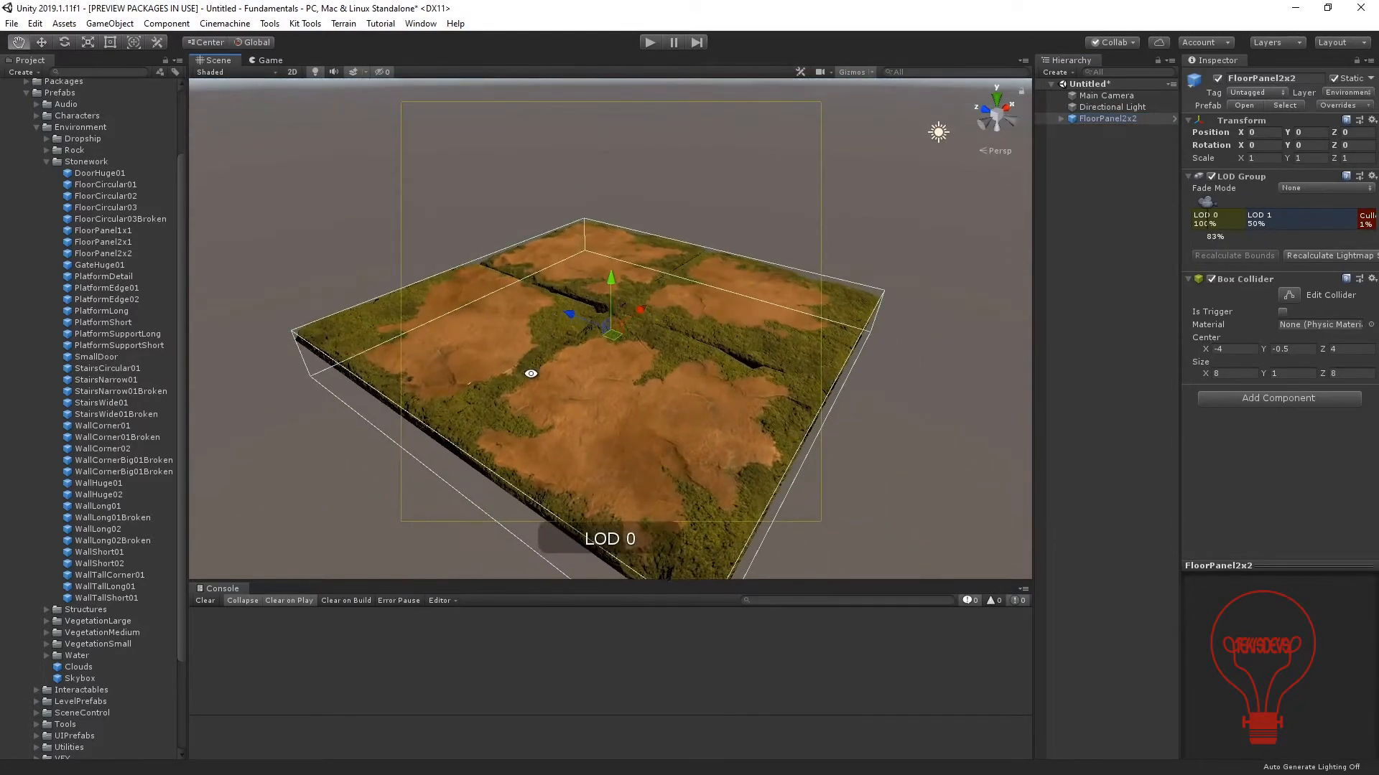
{"action": "left_click", "coordinate": [280, 238]}
{"action": "middle_click_drag", "start_coordinate": [547, 387], "coordinate": [531, 308]}
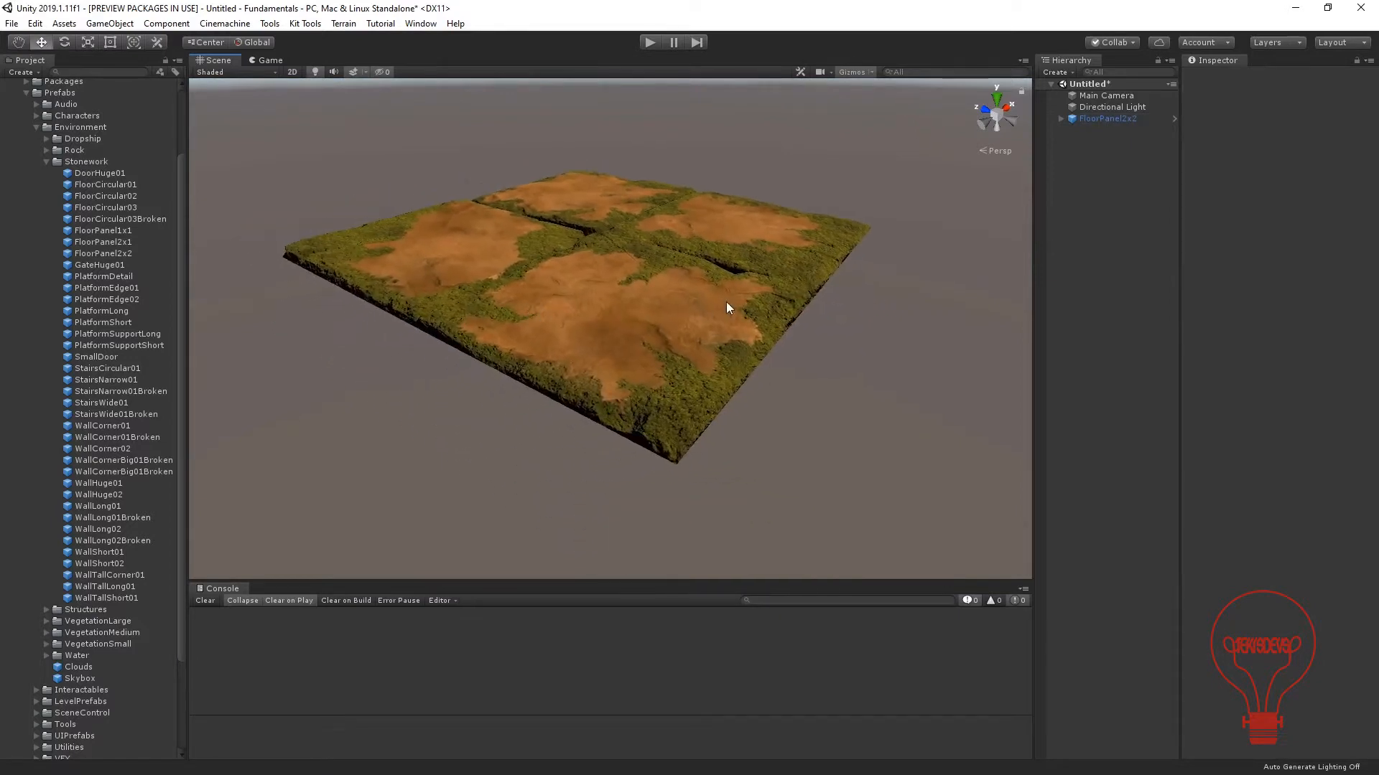
{"action": "left_click", "coordinate": [1112, 118]}
{"action": "key", "text": "ctrl+d"}
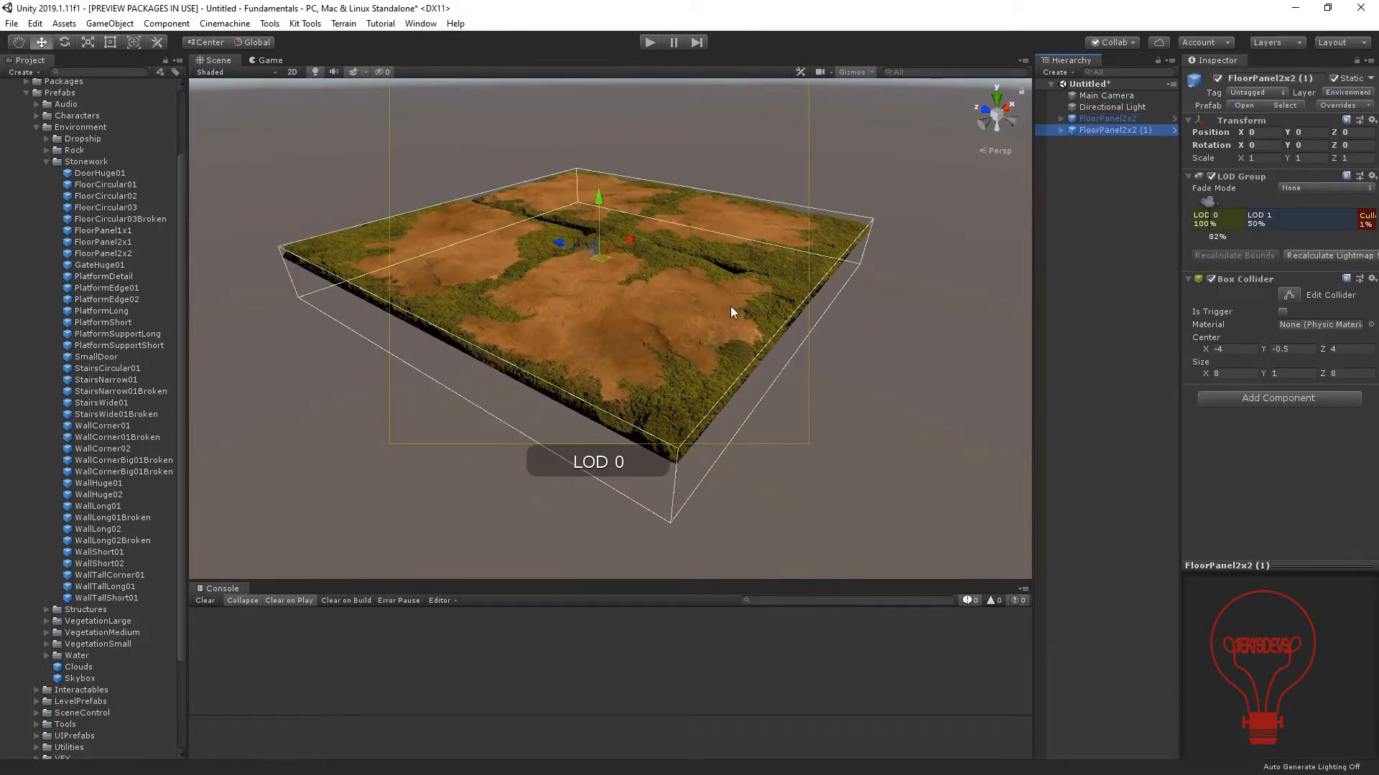
{"action": "left_click_drag", "start_coordinate": [765, 307], "coordinate": [631, 297], "text": "alt"}
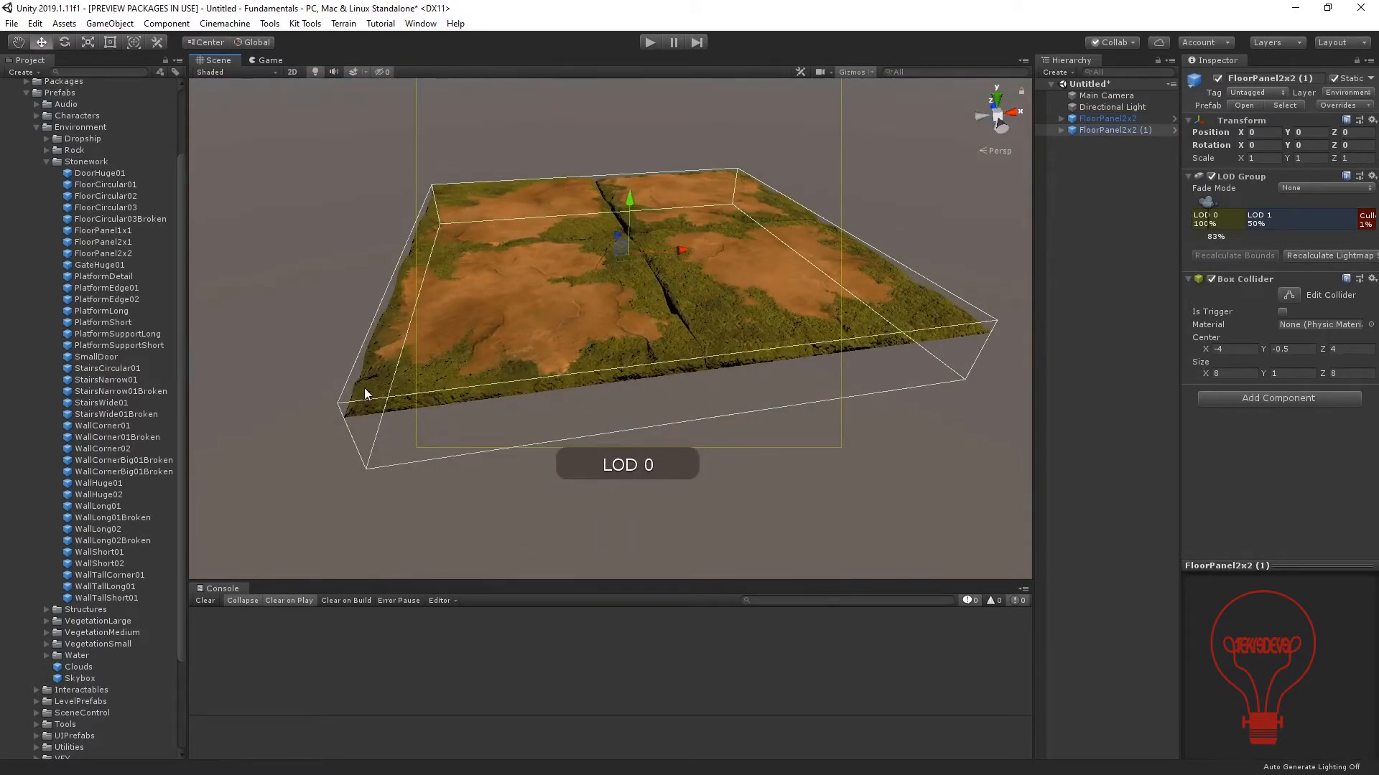
{"action": "key", "text": "v"}
{"action": "left_click_drag", "start_coordinate": [344, 420], "coordinate": [511, 424]}
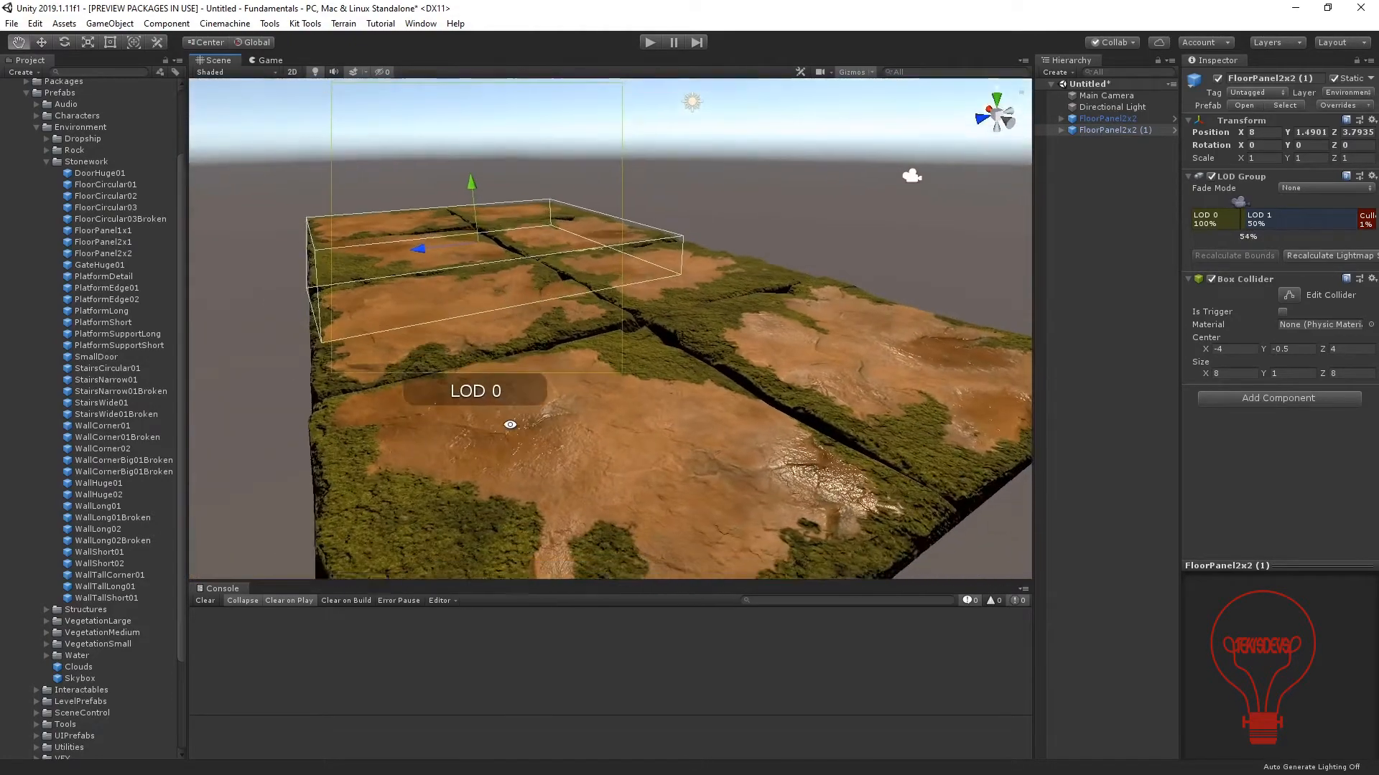
Select both FloorPanel2x2 objects and duplicate them as a pair.
{"action": "right_click_drag", "start_coordinate": [510, 424], "coordinate": [605, 458], "text": "alt"}
{"action": "middle_click_drag", "start_coordinate": [657, 473], "coordinate": [583, 442]}
{"action": "left_click_drag", "start_coordinate": [583, 441], "coordinate": [484, 372], "text": "alt"}
{"action": "scroll", "coordinate": [498, 441], "scroll_direction": "down", "scroll_amount": 3}
{"action": "scroll", "coordinate": [484, 372], "scroll_direction": "down", "scroll_amount": 3}
{"action": "scroll", "coordinate": [484, 371], "scroll_direction": "down", "scroll_amount": 3}
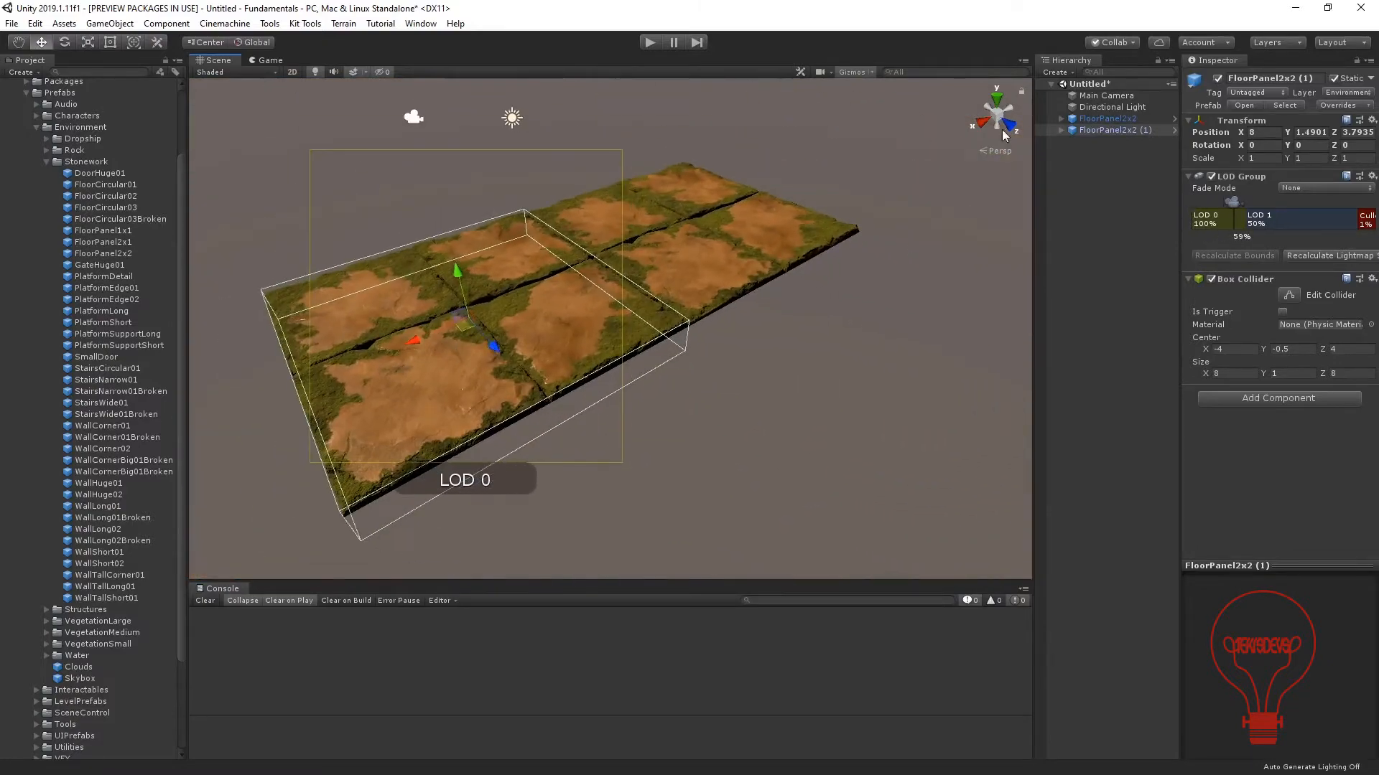
{"action": "left_click", "coordinate": [1107, 119], "text": "ctrl"}
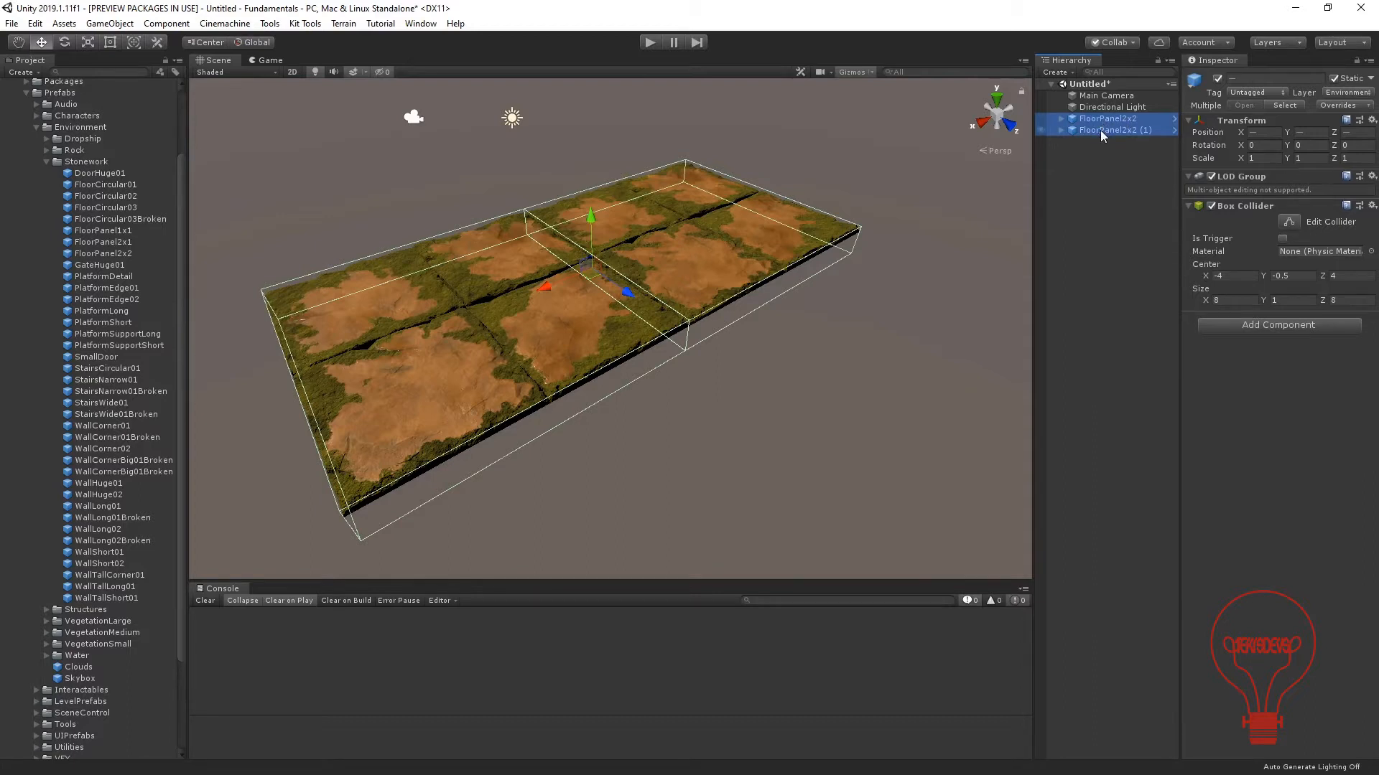
{"action": "key", "text": "ctrl+d"}
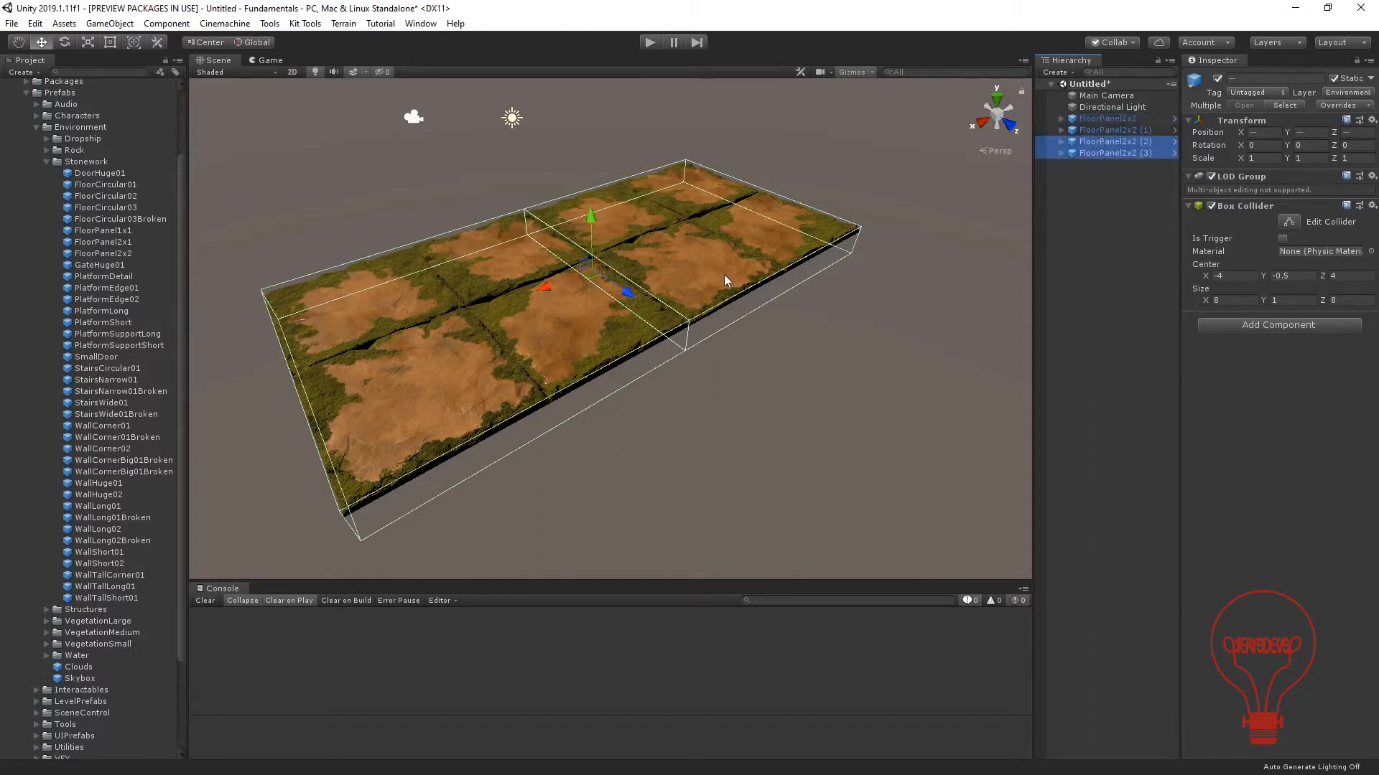
Vertex-snap the duplicated pair of panels against the long side of the original two, forming a square floor.
{"action": "middle_click_drag", "start_coordinate": [431, 393], "coordinate": [514, 342]}
{"action": "key", "text": "v"}
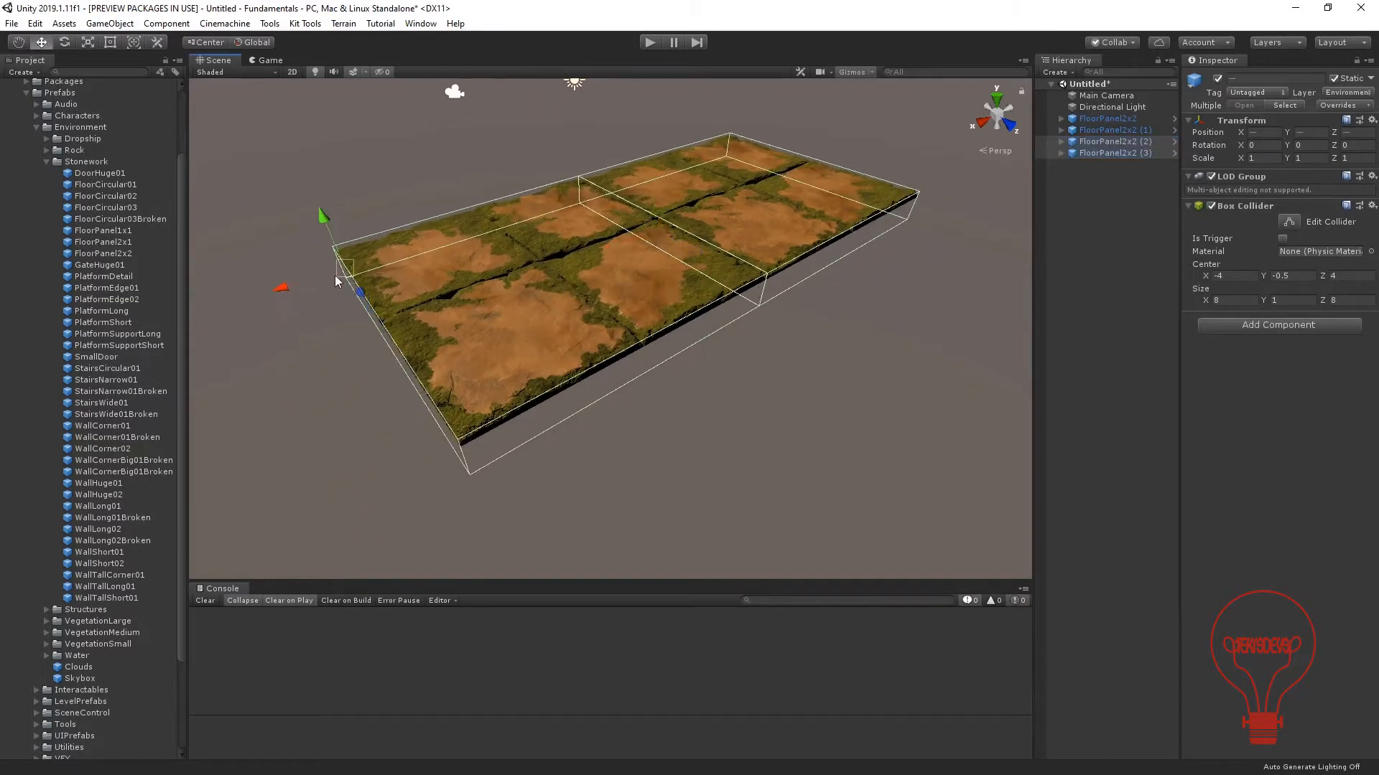
{"action": "left_click_drag", "start_coordinate": [335, 277], "coordinate": [562, 288], "text": "alt"}
{"action": "scroll", "coordinate": [557, 296], "scroll_direction": "up", "scroll_amount": 5}
{"action": "middle_click_drag", "start_coordinate": [555, 299], "coordinate": [415, 291]}
{"action": "scroll", "coordinate": [415, 291], "scroll_direction": "down", "scroll_amount": 2}
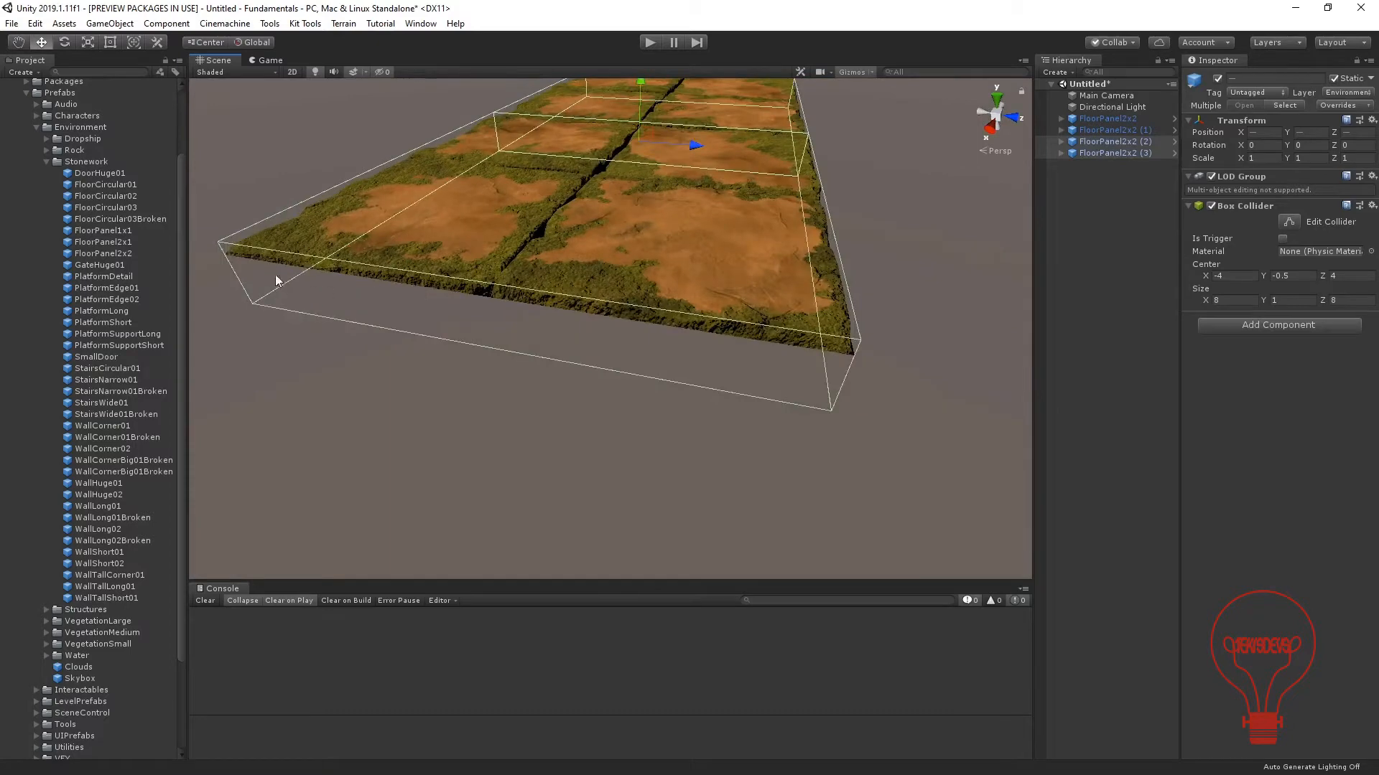
{"action": "key", "text": "v"}
{"action": "left_click_drag", "start_coordinate": [223, 256], "coordinate": [865, 369]}
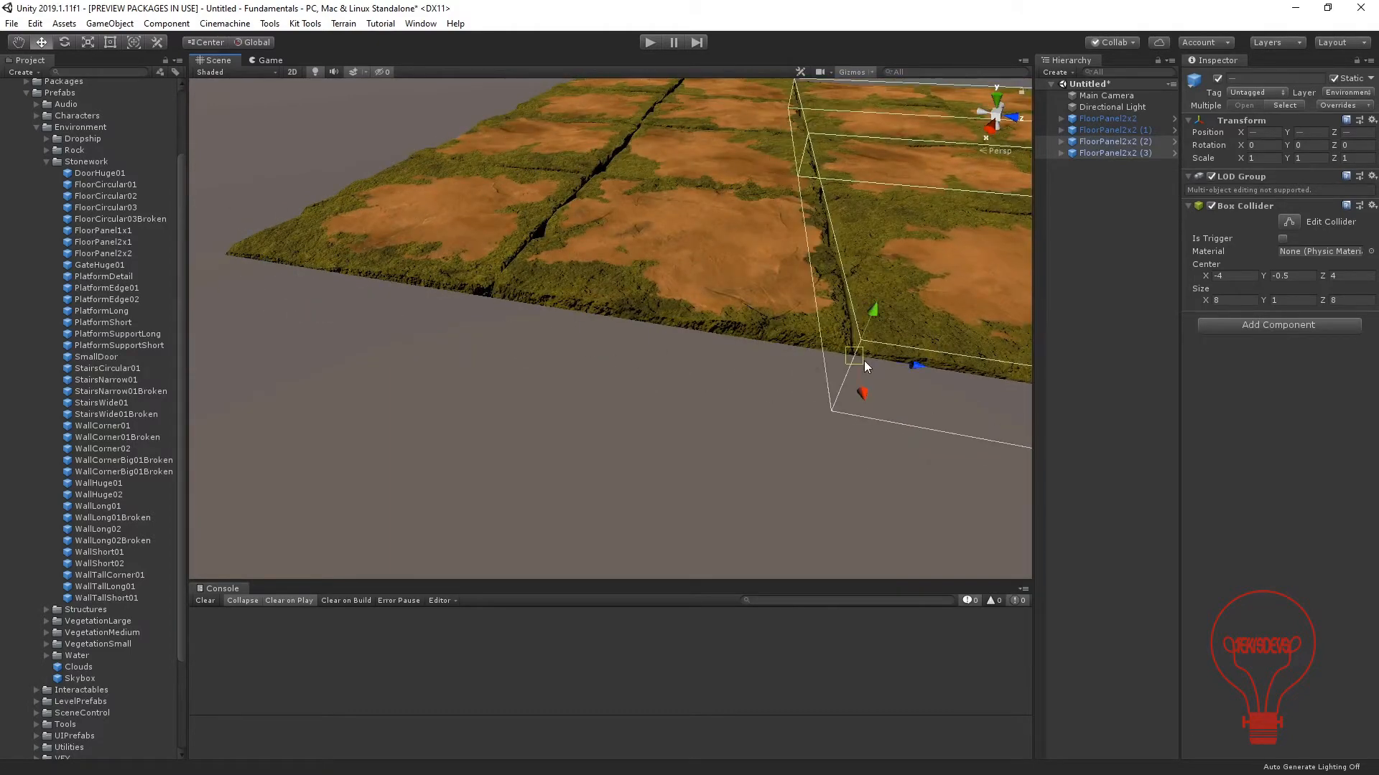
Deselect the panels and inspect the seams and overall layout of the four-panel floor.
{"action": "left_click", "coordinate": [756, 357]}
{"action": "middle_click_drag", "start_coordinate": [894, 341], "coordinate": [760, 428]}
{"action": "scroll", "coordinate": [751, 428], "scroll_direction": "up", "scroll_amount": 5}
{"action": "left_click_drag", "start_coordinate": [751, 431], "coordinate": [641, 367], "text": "alt"}
{"action": "left_click_drag", "start_coordinate": [777, 245], "coordinate": [602, 285], "text": "alt"}
{"action": "scroll", "coordinate": [713, 296], "scroll_direction": "down", "scroll_amount": 8}
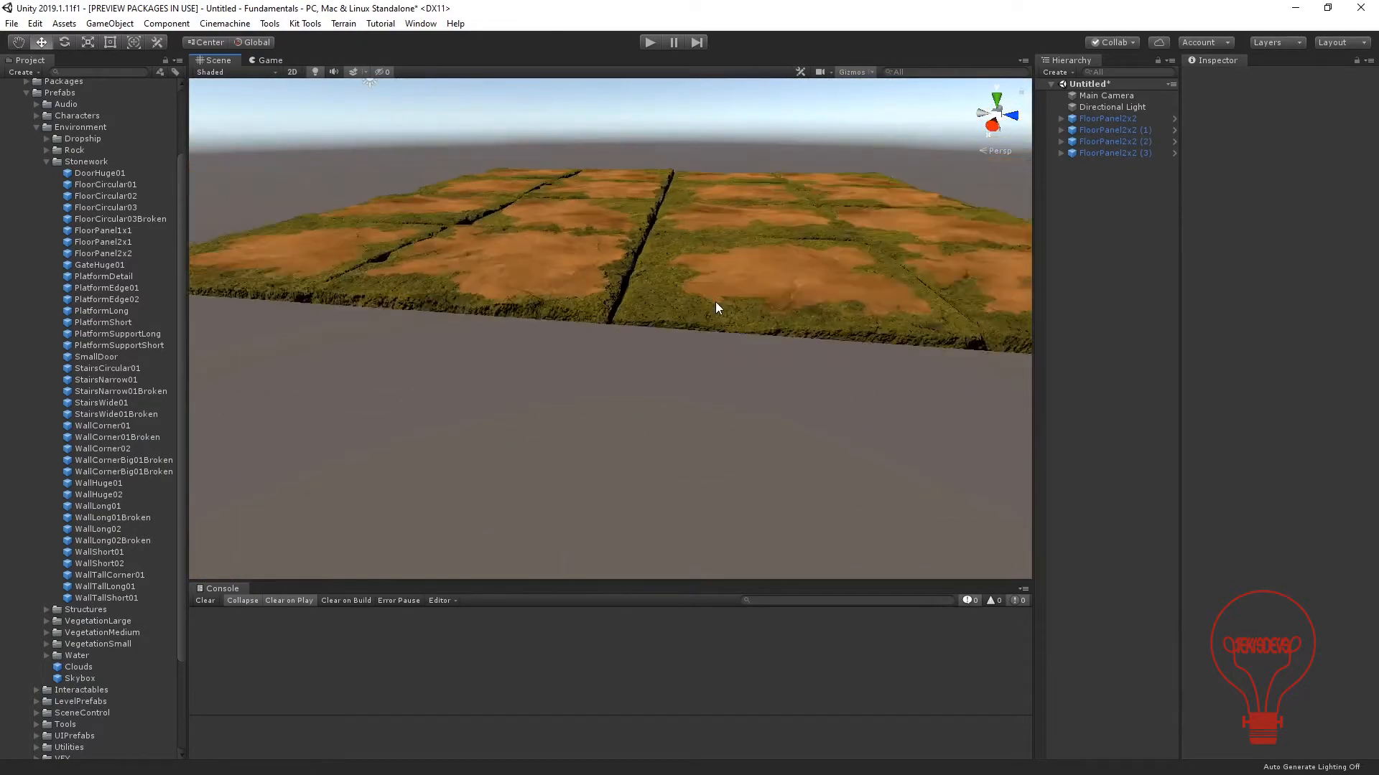
{"action": "left_click_drag", "start_coordinate": [715, 301], "coordinate": [641, 369], "text": "alt"}
{"action": "middle_click_drag", "start_coordinate": [641, 369], "coordinate": [614, 328]}
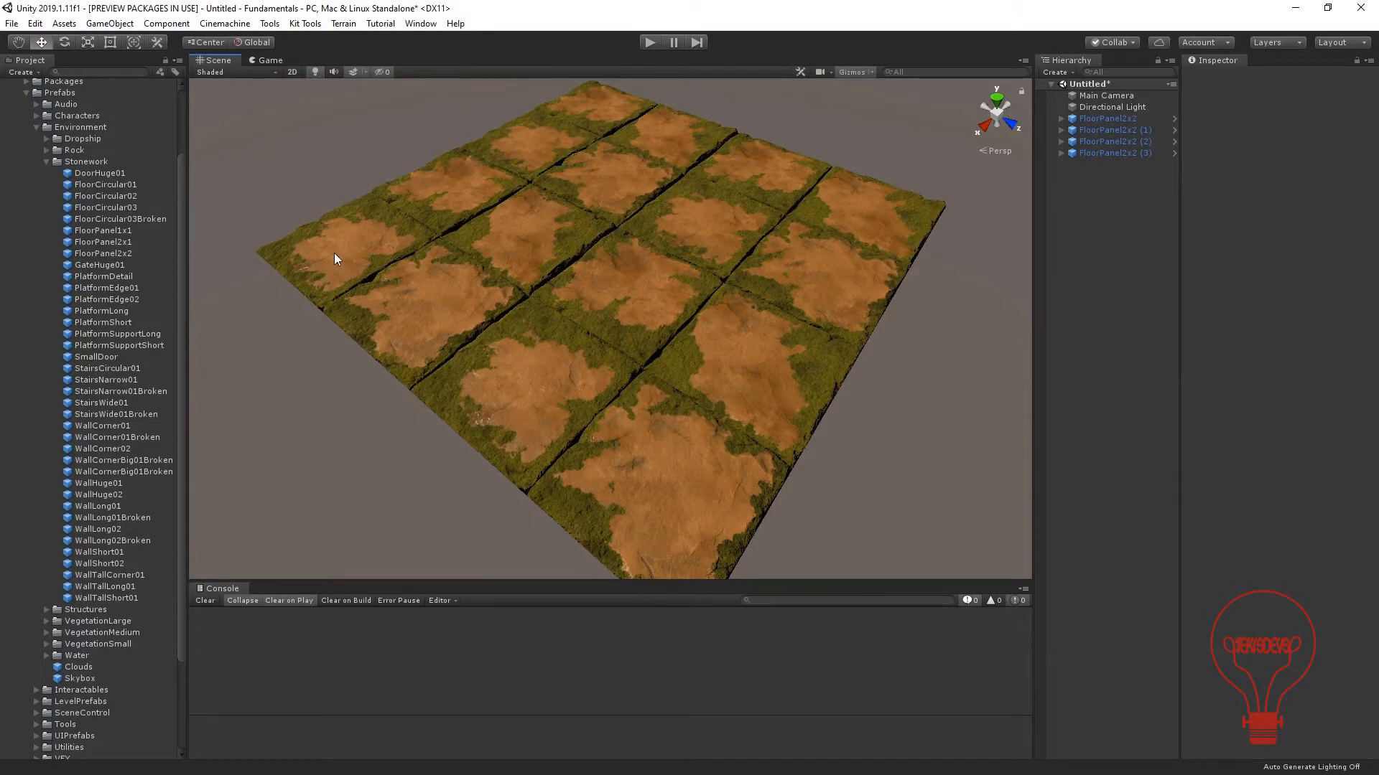
Save the scene as CodeScene in the project's Scenes folder.
{"action": "key", "text": "ctrl+s"}
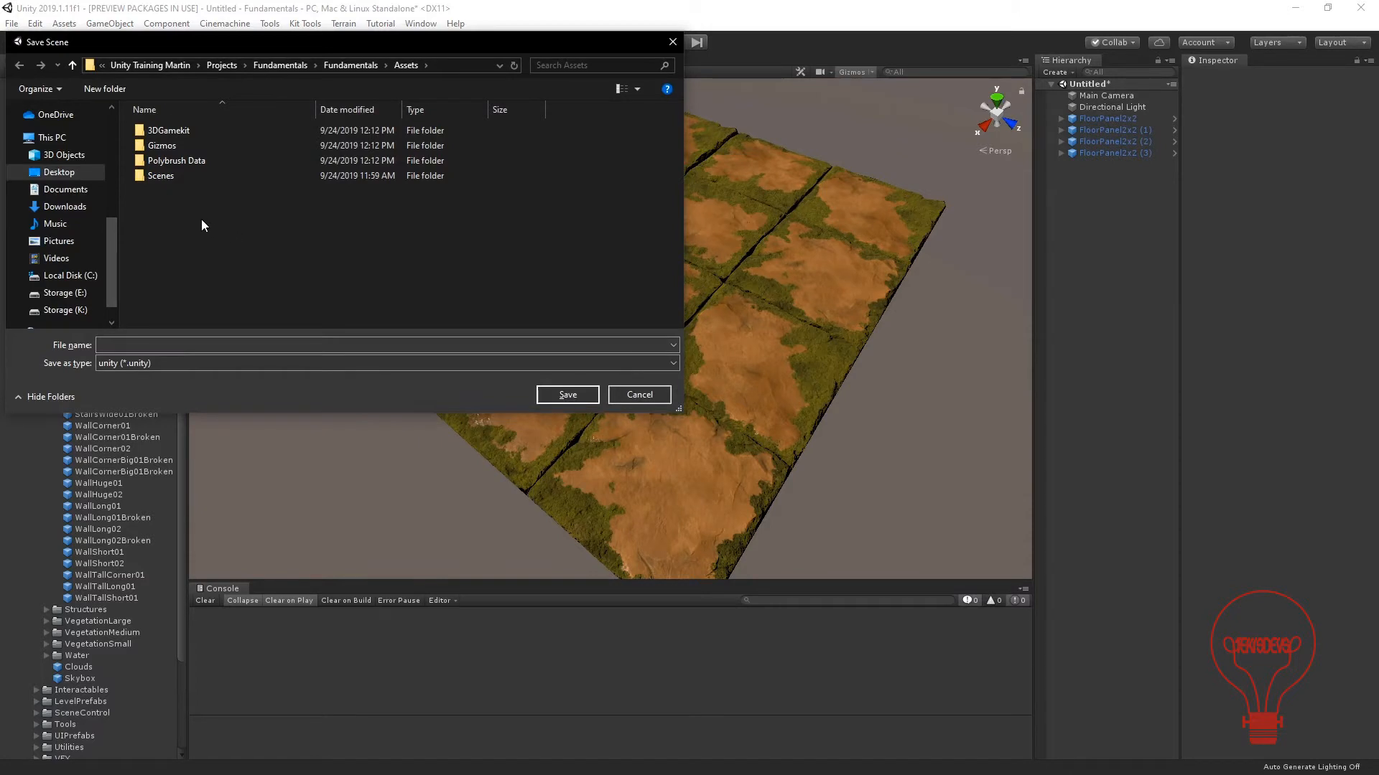
{"action": "double_click", "coordinate": [161, 176]}
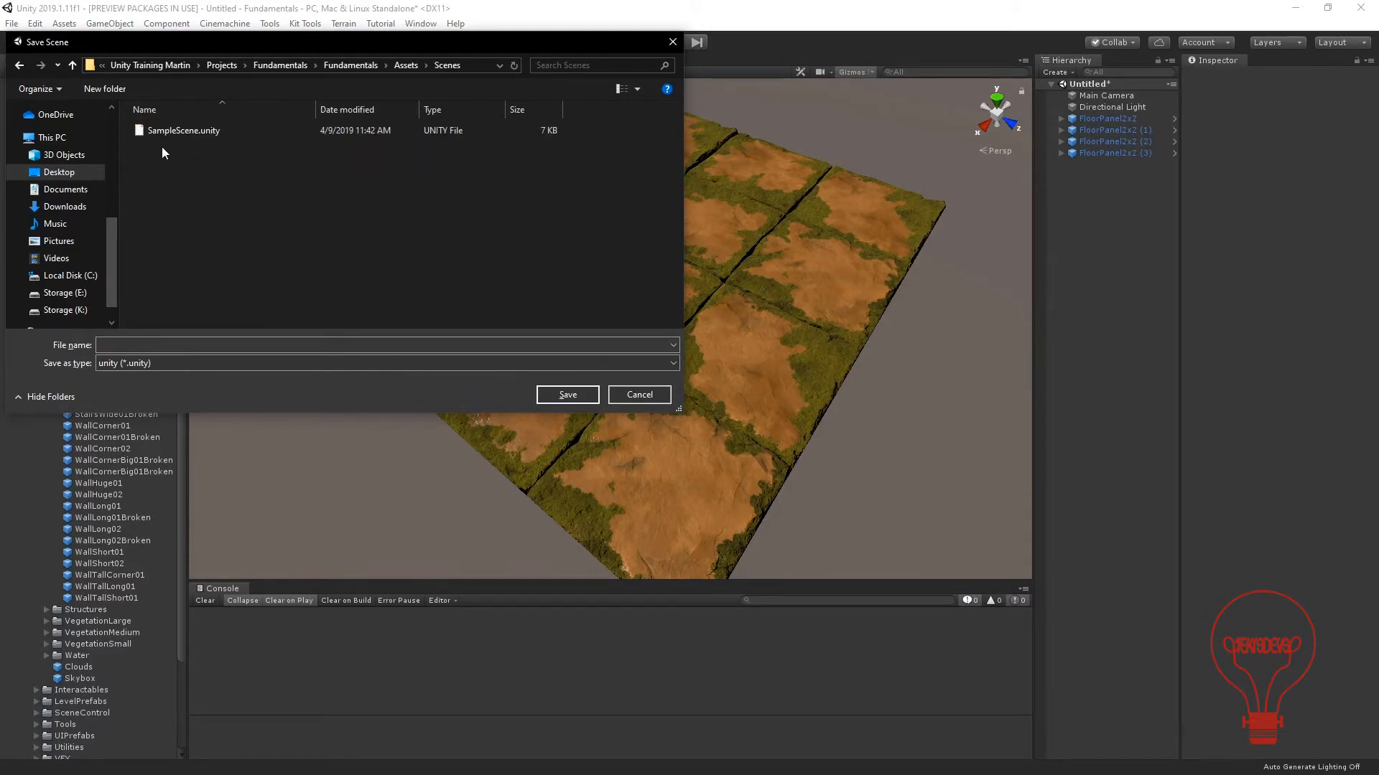
{"action": "left_click", "coordinate": [188, 342]}
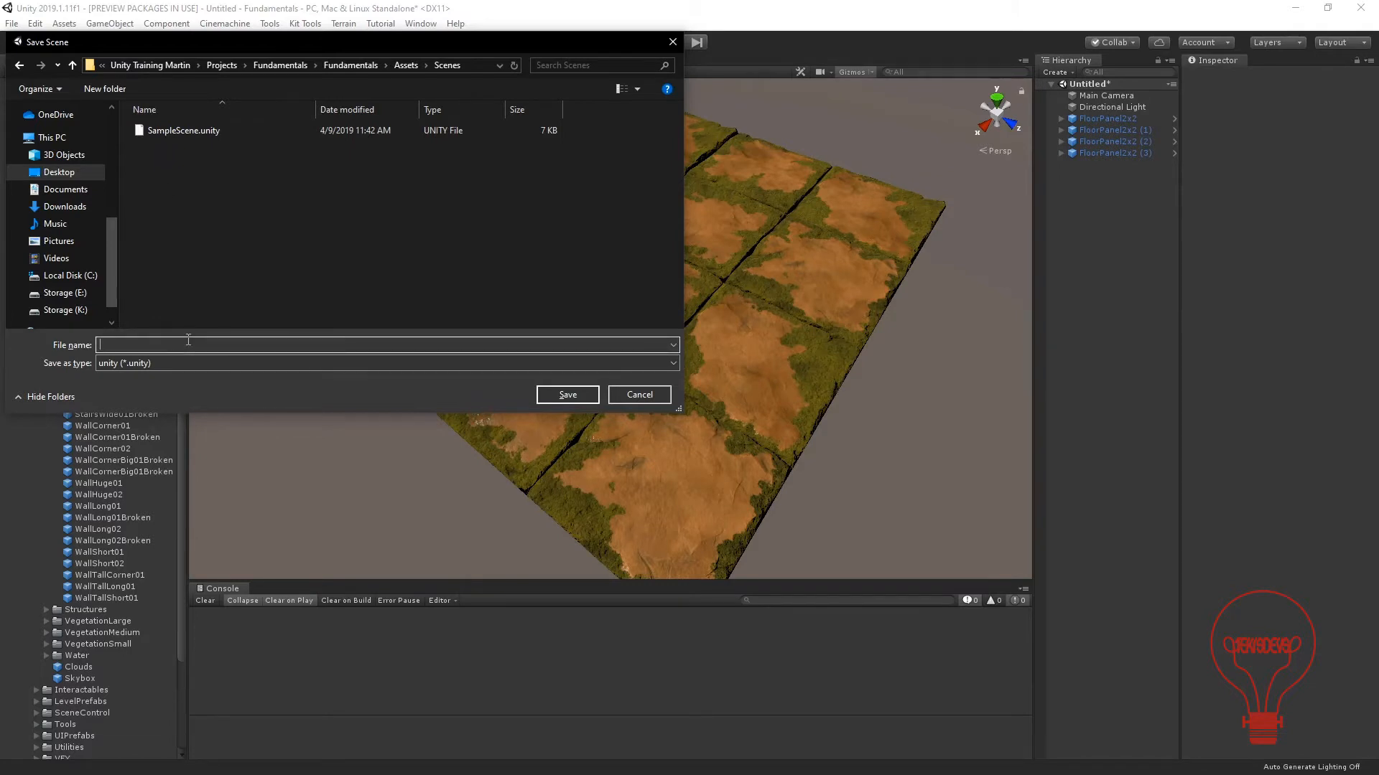
{"action": "type", "text": "codeScene"}
{"action": "key", "text": "Delete"}
{"action": "type", "text": "C"}
{"action": "left_click", "coordinate": [564, 394]}
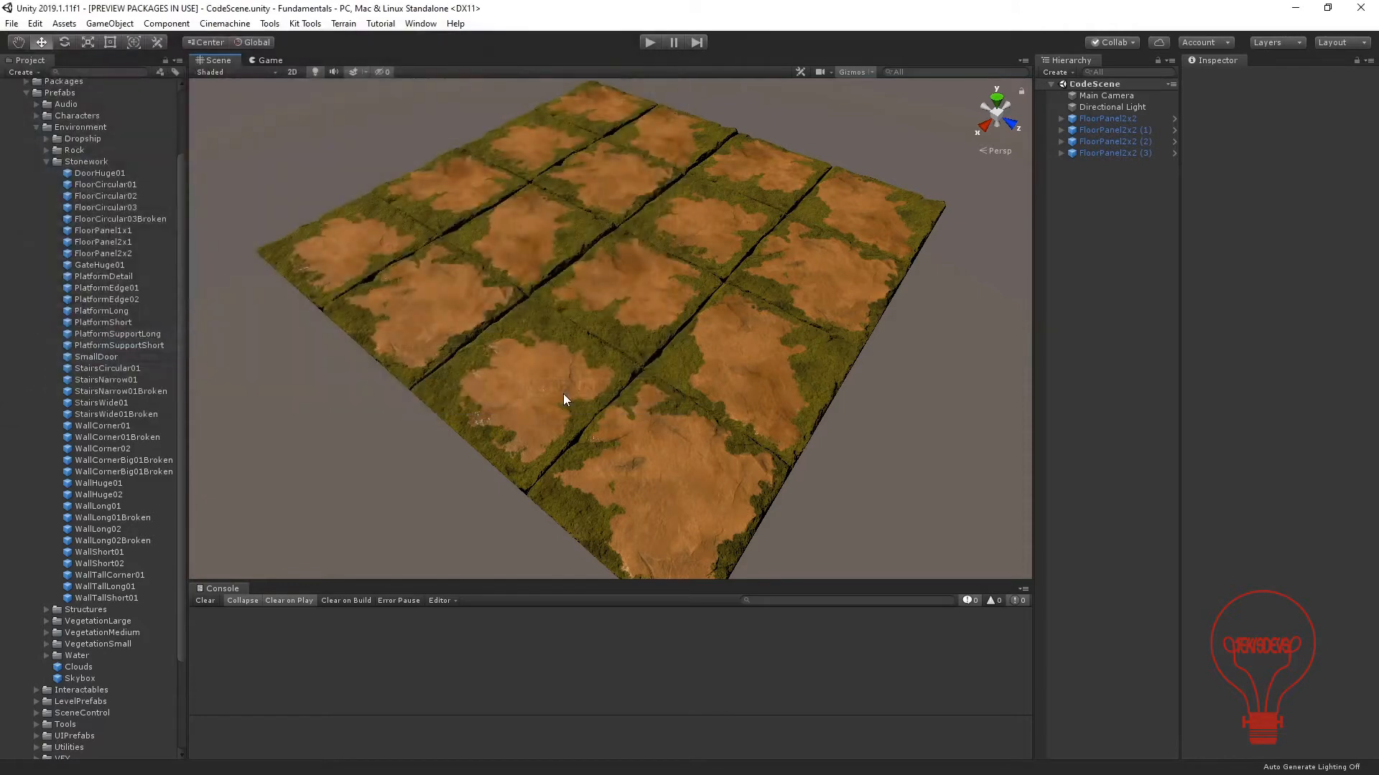
{"action": "middle_click_drag", "start_coordinate": [543, 264], "coordinate": [572, 246]}
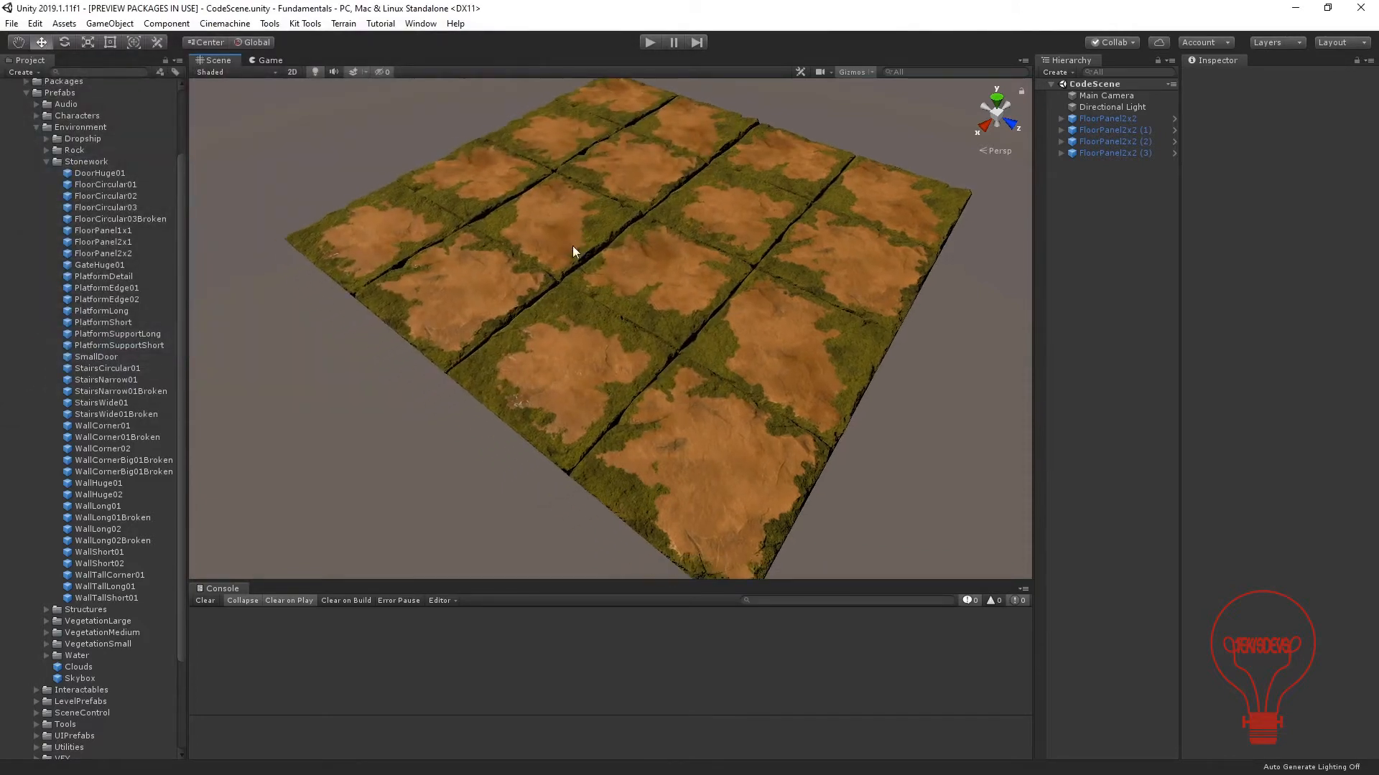
Check the project's root Scenes folder for the saved CodeScene asset, leaving the folder collapsed.
{"action": "scroll", "coordinate": [44, 610], "scroll_direction": "down", "scroll_amount": 4}
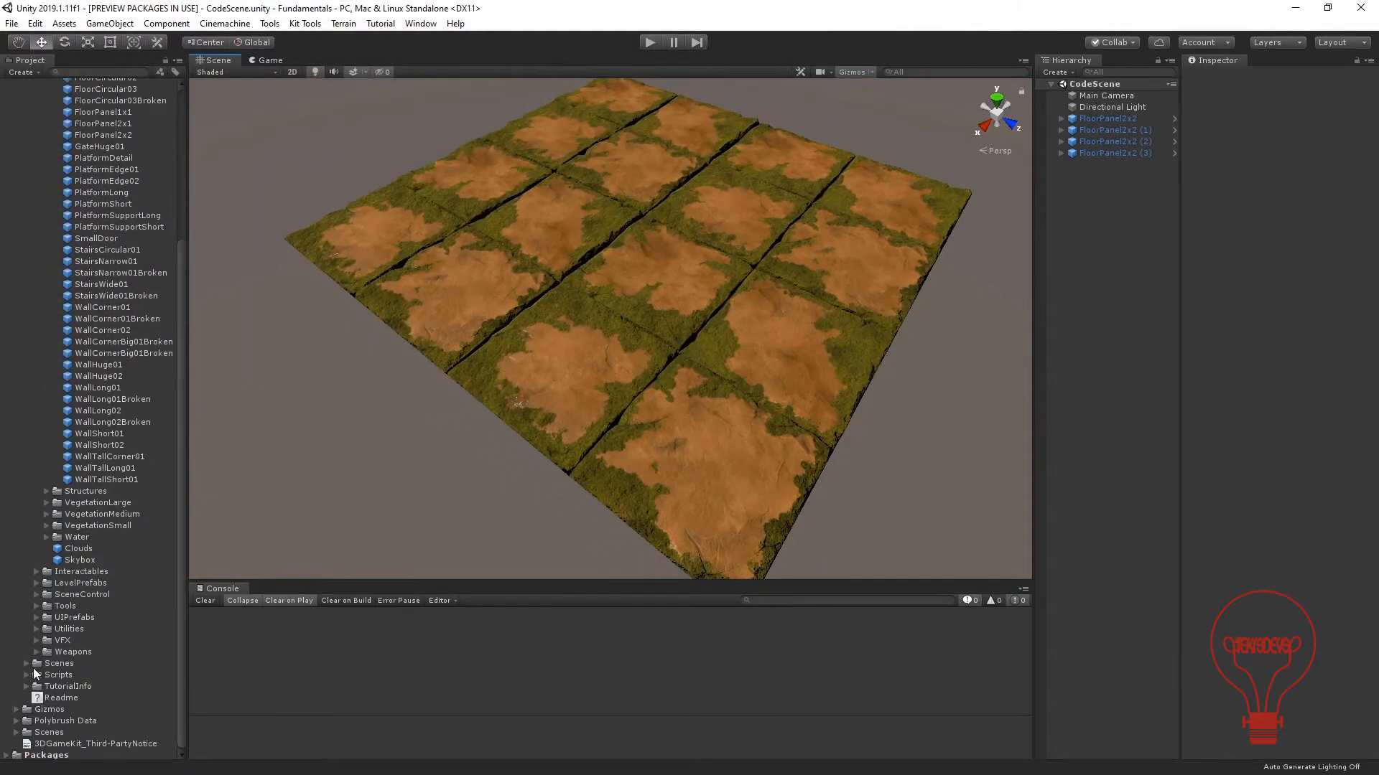
{"action": "left_click", "coordinate": [26, 664]}
{"action": "left_click", "coordinate": [26, 664]}
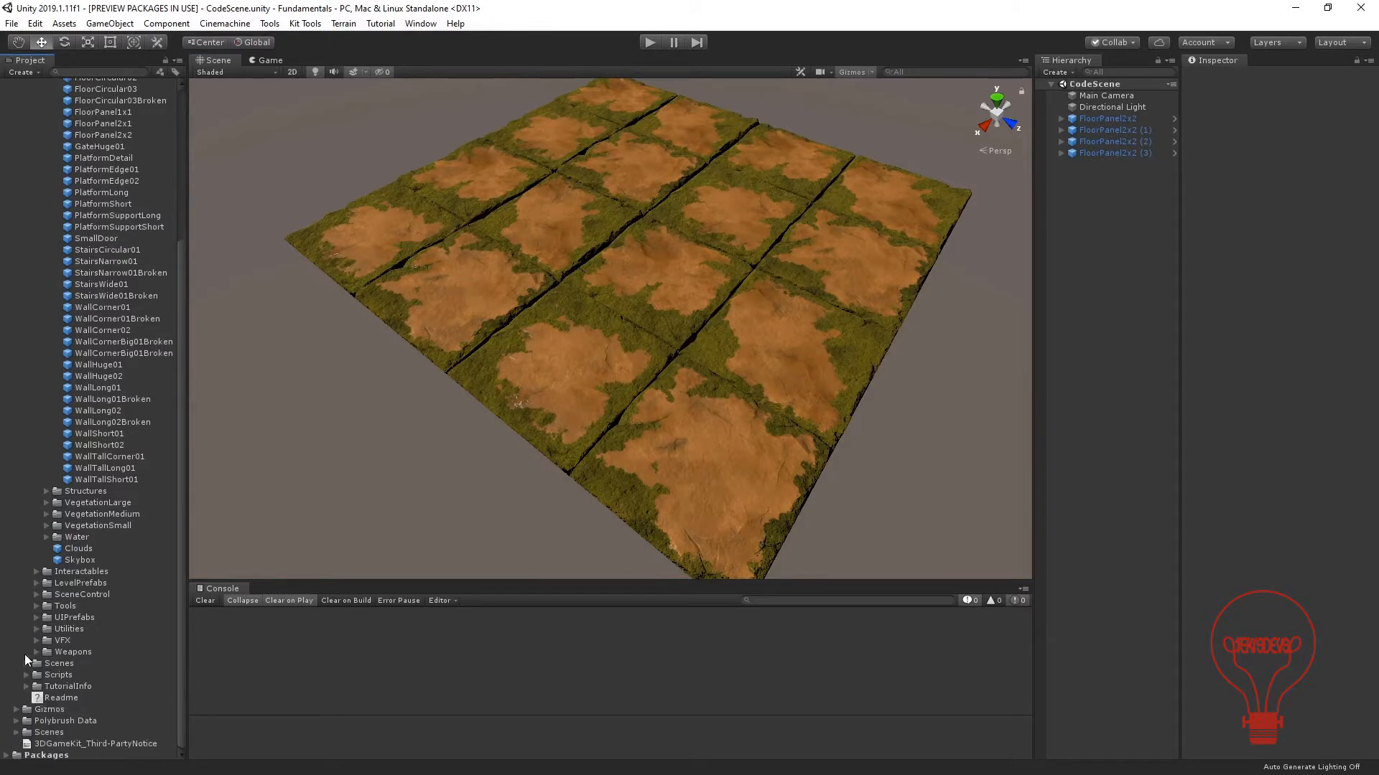
{"action": "left_click", "coordinate": [18, 733]}
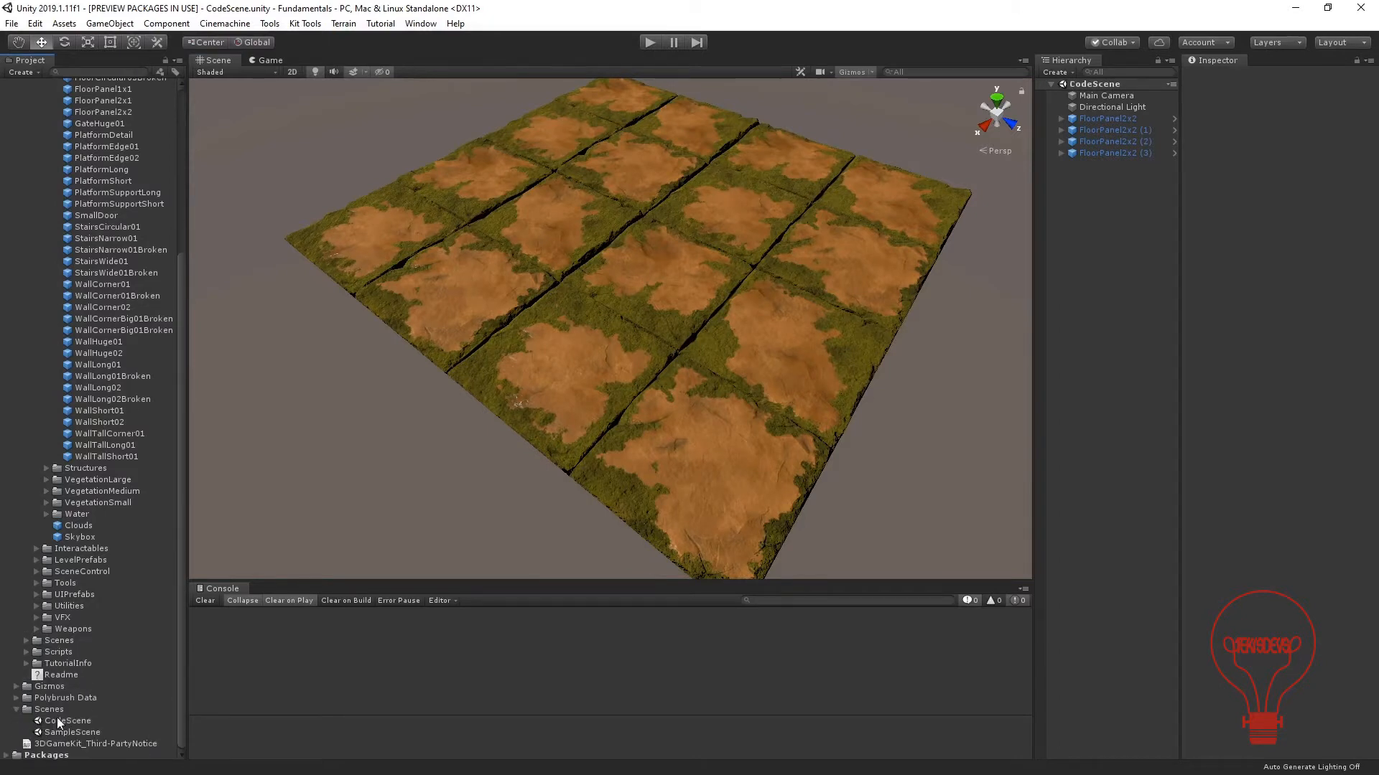
{"action": "left_click", "coordinate": [16, 709]}
{"action": "left_click_drag", "start_coordinate": [585, 274], "coordinate": [655, 258], "text": "alt"}
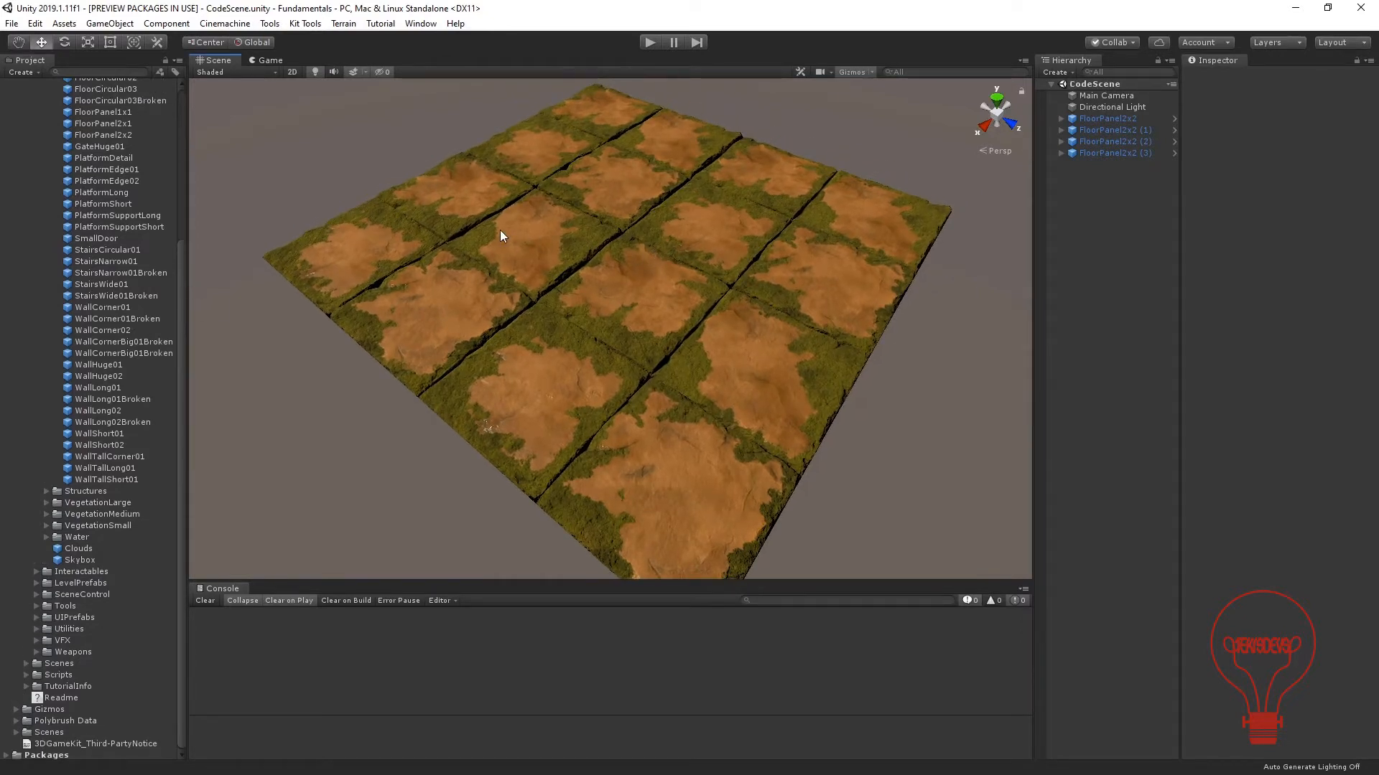
Browse the previews of the Stonework platform, stairs and wall prefabs for long wall pieces, ending on WallLong01.
{"action": "scroll", "coordinate": [134, 213], "scroll_direction": "up", "scroll_amount": 3}
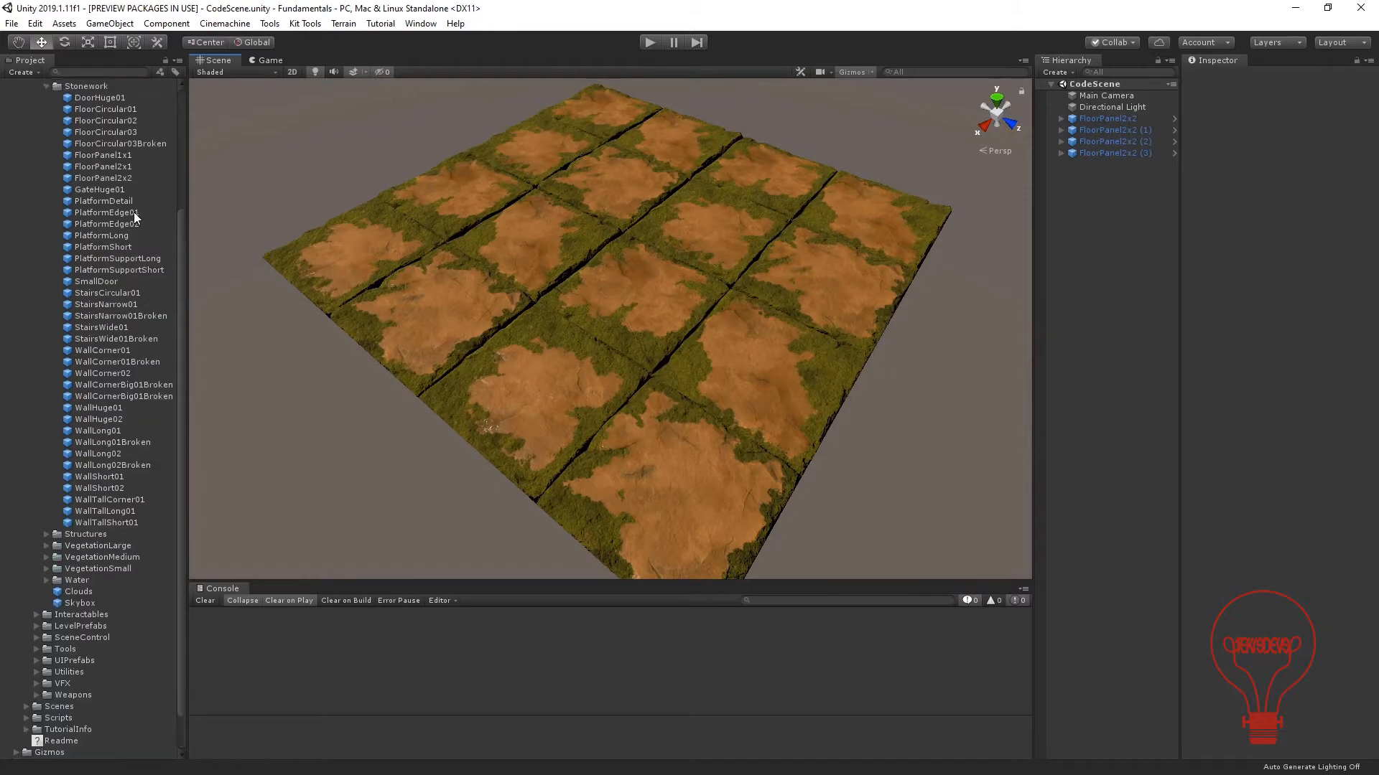
{"action": "left_click", "coordinate": [100, 279]}
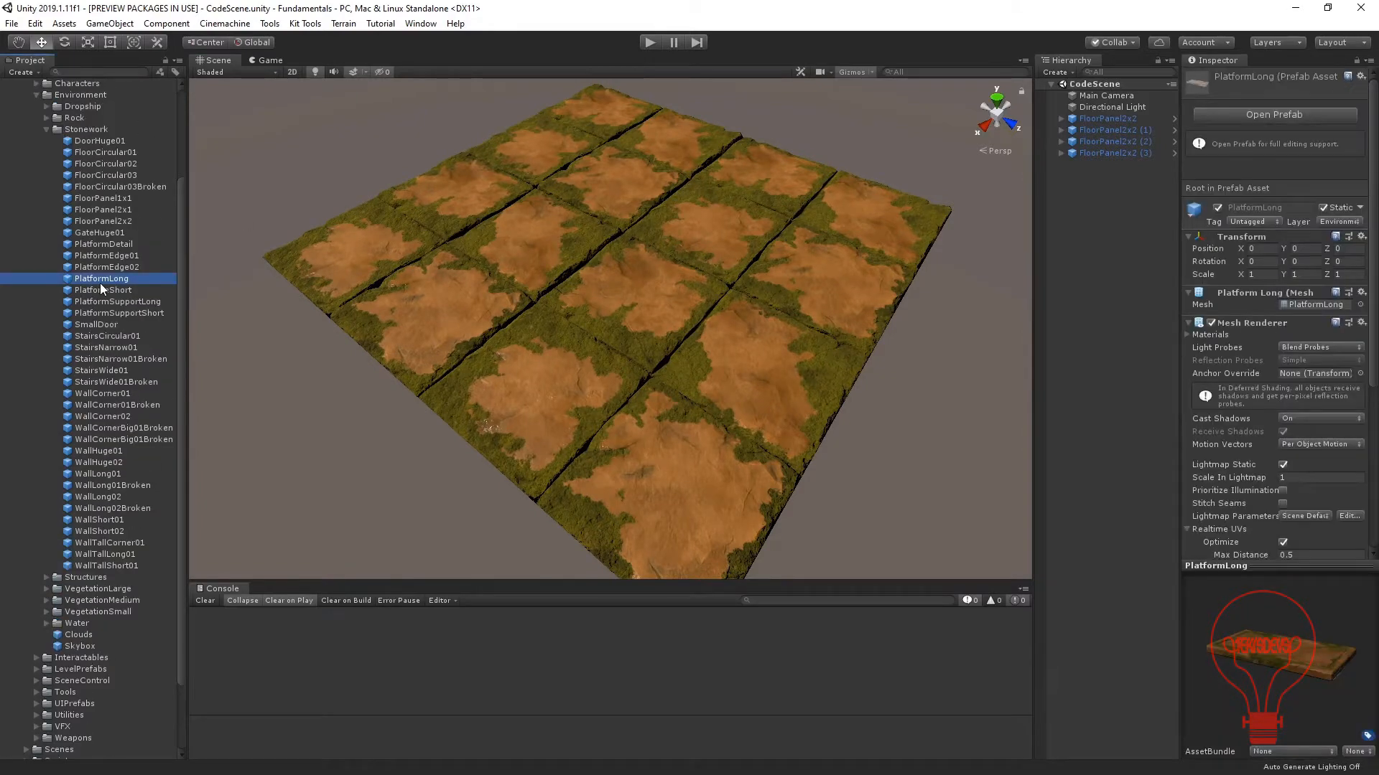
{"action": "key", "text": "Up"}
{"action": "key", "text": "Up"}
{"action": "key", "text": "Up"}
{"action": "key", "text": "Up"}
{"action": "key", "text": "Down"}
{"action": "key", "text": "Down"}
{"action": "key", "text": "Down"}
{"action": "key", "text": "Down"}
{"action": "key", "text": "Down"}
{"action": "key", "text": "Down"}
{"action": "key", "text": "Down"}
{"action": "key", "text": "Down"}
{"action": "key", "text": "Down"}
{"action": "key", "text": "Down"}
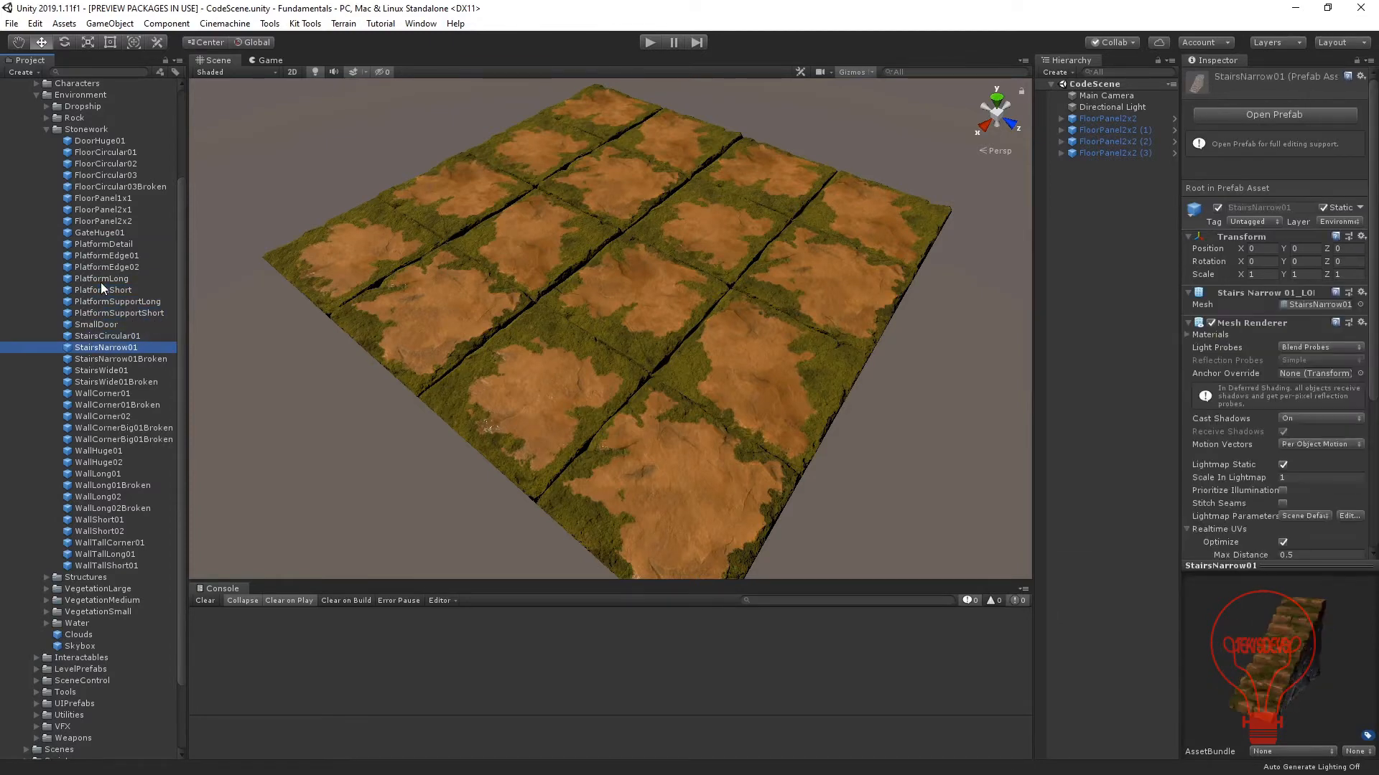
{"action": "key", "text": "Down"}
{"action": "key", "text": "Down"}
{"action": "key", "text": "Down"}
{"action": "key", "text": "Down"}
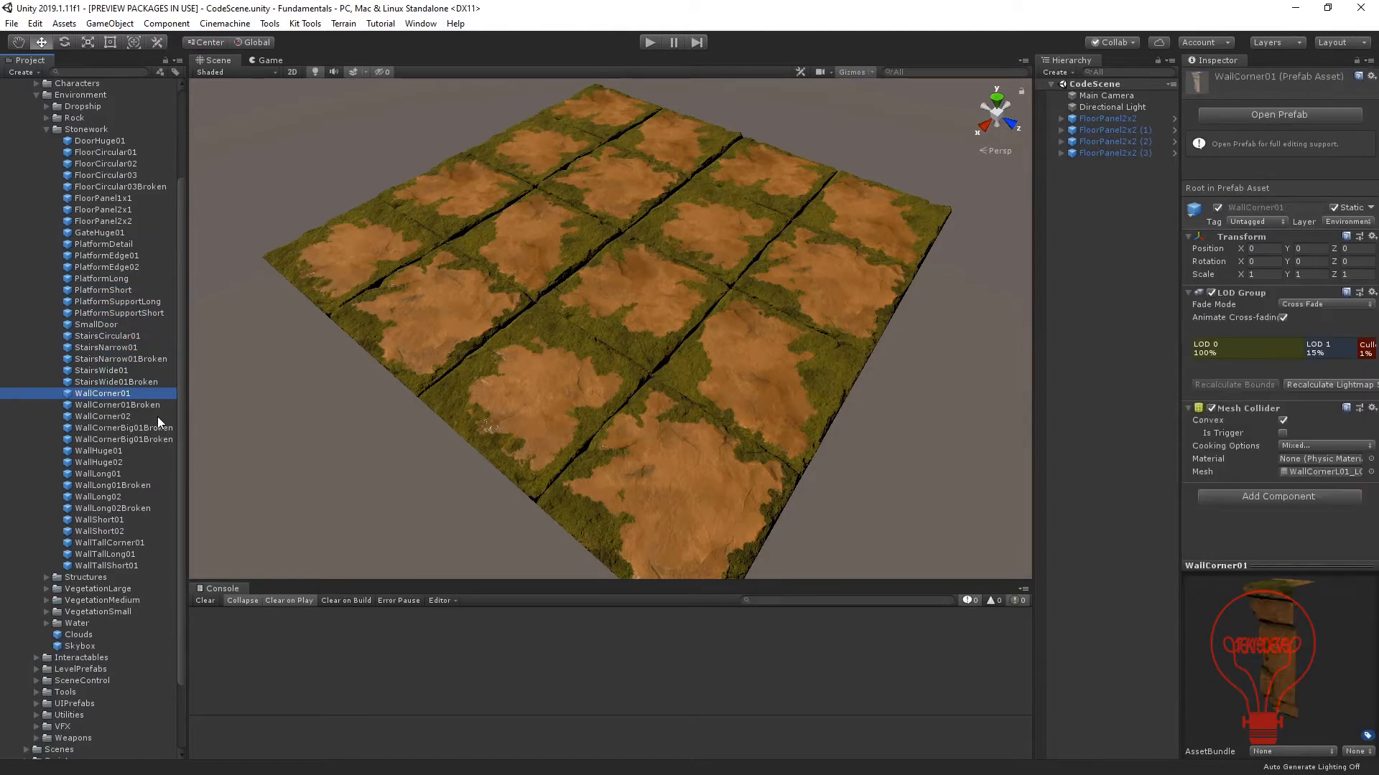
{"action": "key", "text": "Down"}
{"action": "key", "text": "Down"}
{"action": "key", "text": "Down"}
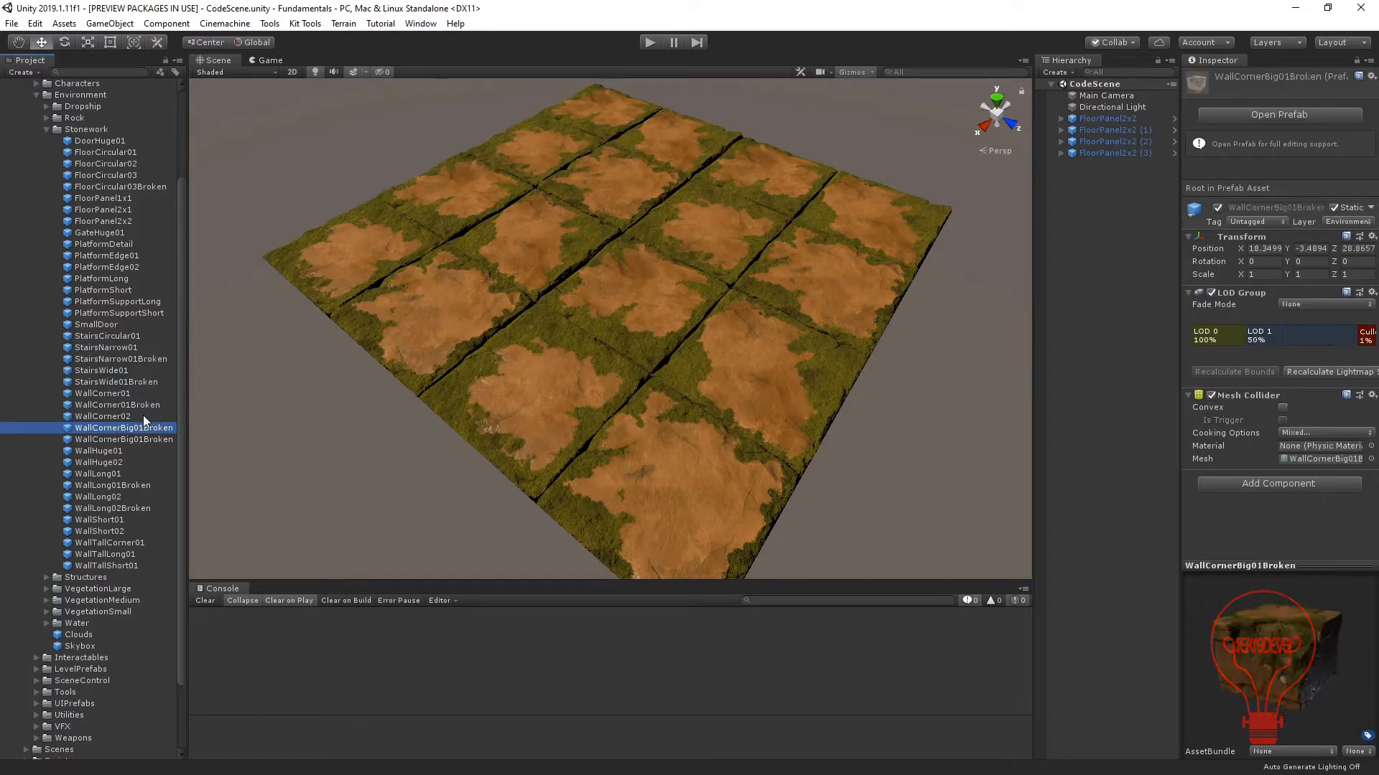
{"action": "key", "text": "Down"}
{"action": "key", "text": "Down"}
{"action": "key", "text": "Down"}
{"action": "key", "text": "Down"}
{"action": "key", "text": "Down"}
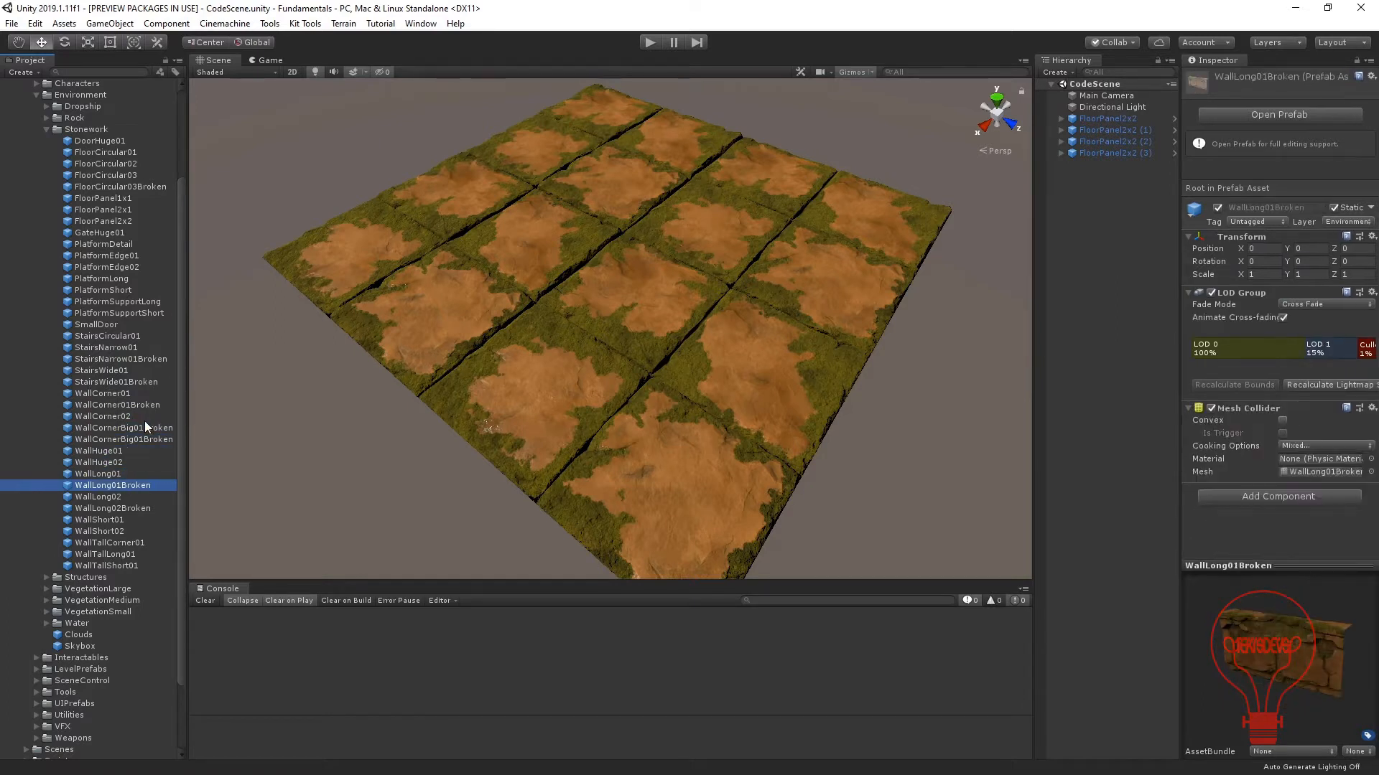
{"action": "key", "text": "Down"}
{"action": "key", "text": "Up"}
{"action": "key", "text": "Up"}
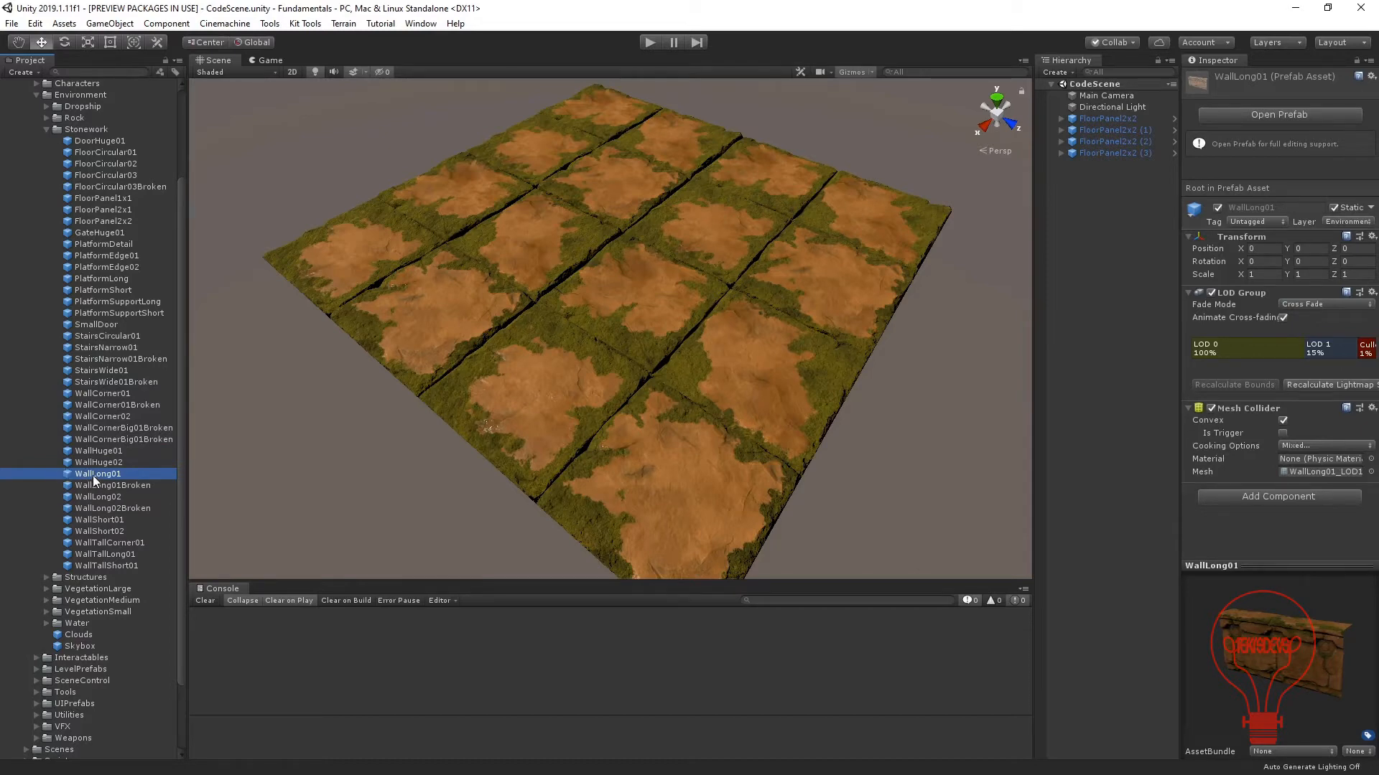
Place one WallLong01, one WallLong02Broken and one WallLong02 prefab on the stone floor.
{"action": "left_click_drag", "start_coordinate": [196, 455], "coordinate": [602, 121]}
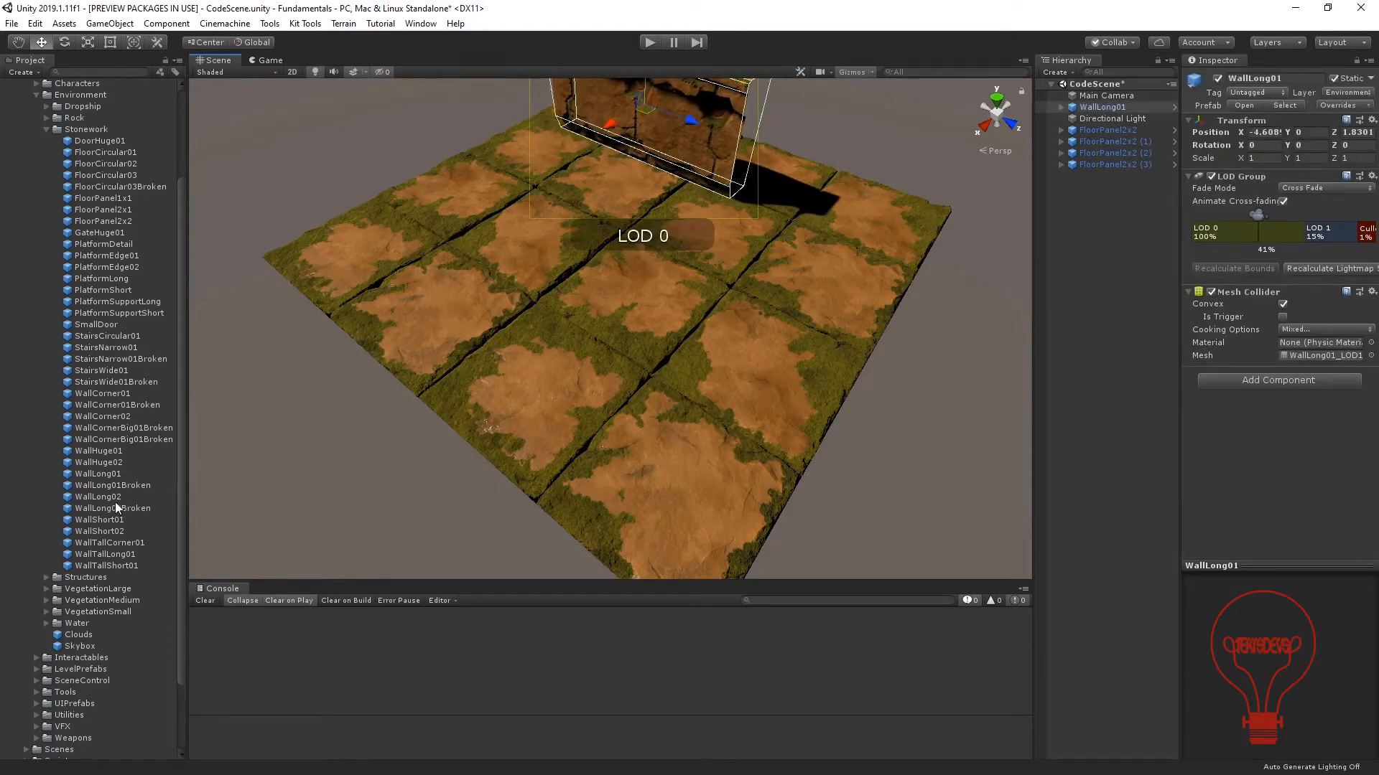
{"action": "left_click_drag", "start_coordinate": [97, 513], "coordinate": [745, 192]}
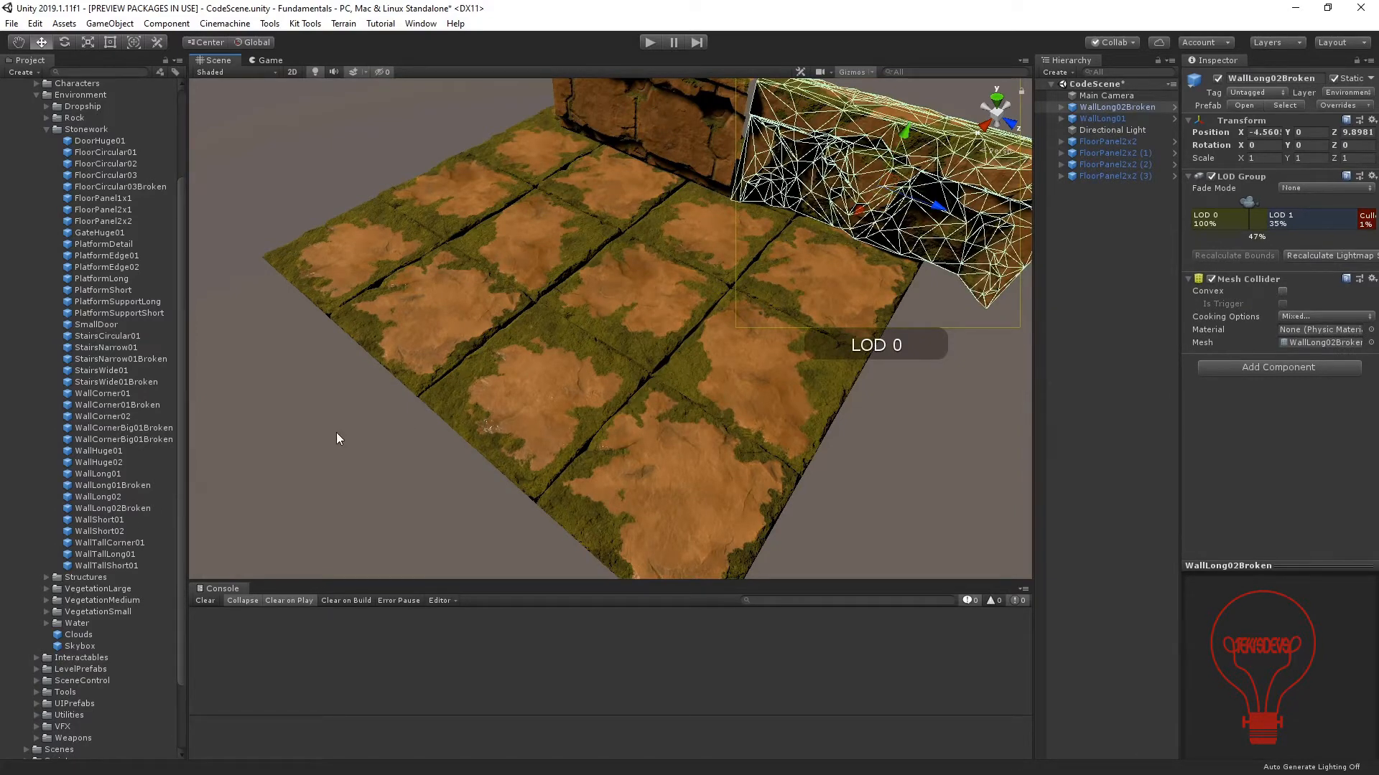
{"action": "left_click", "coordinate": [98, 462]}
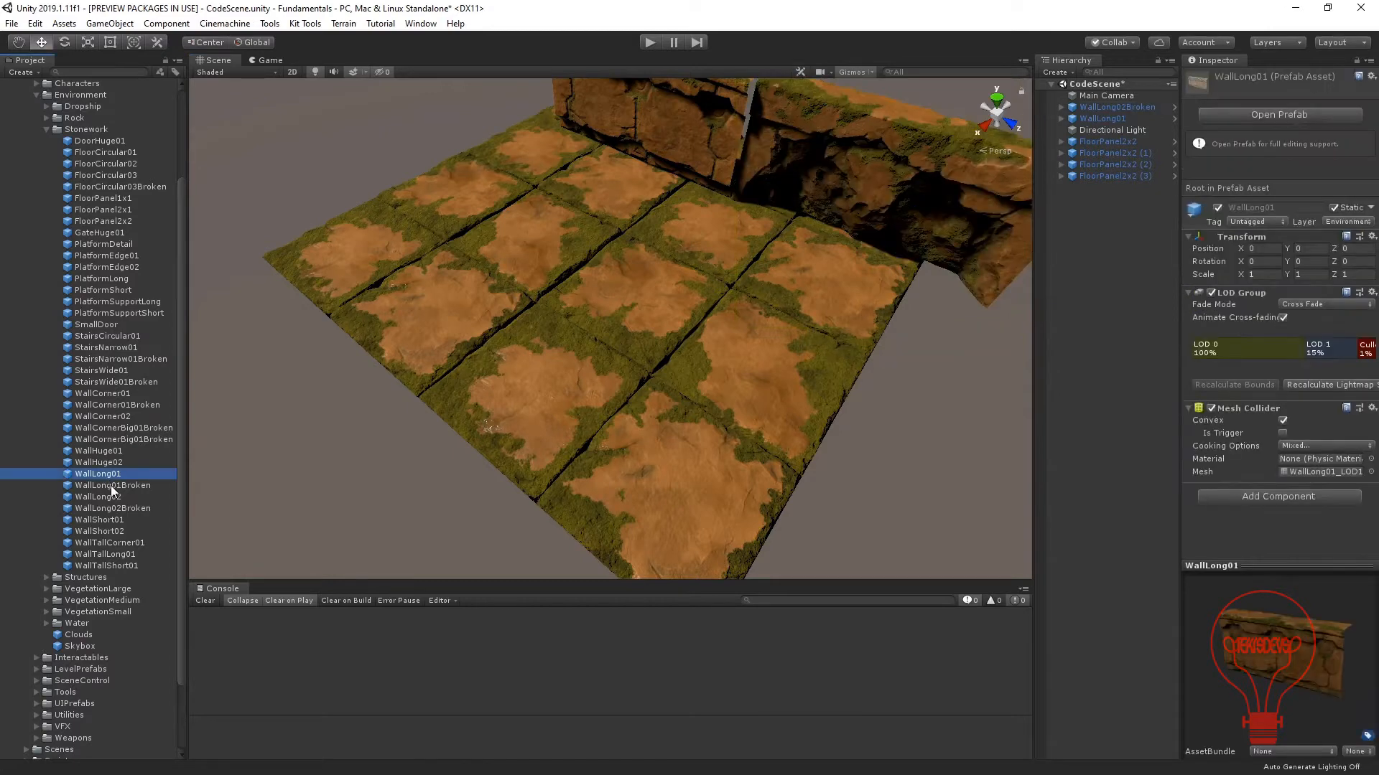
{"action": "key", "text": "Down"}
{"action": "key", "text": "Down"}
{"action": "key", "text": "Down"}
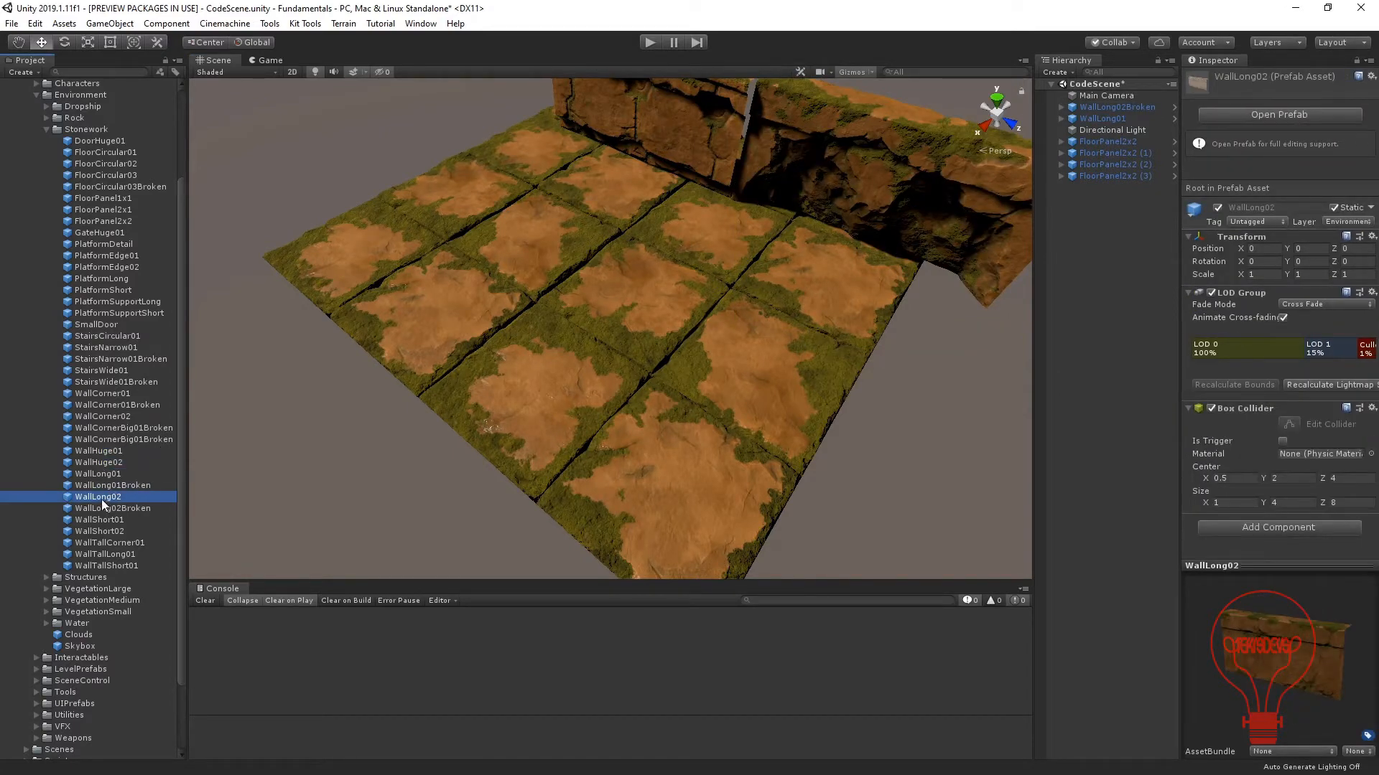
{"action": "left_click_drag", "start_coordinate": [102, 498], "coordinate": [613, 220]}
{"action": "key", "text": "f"}
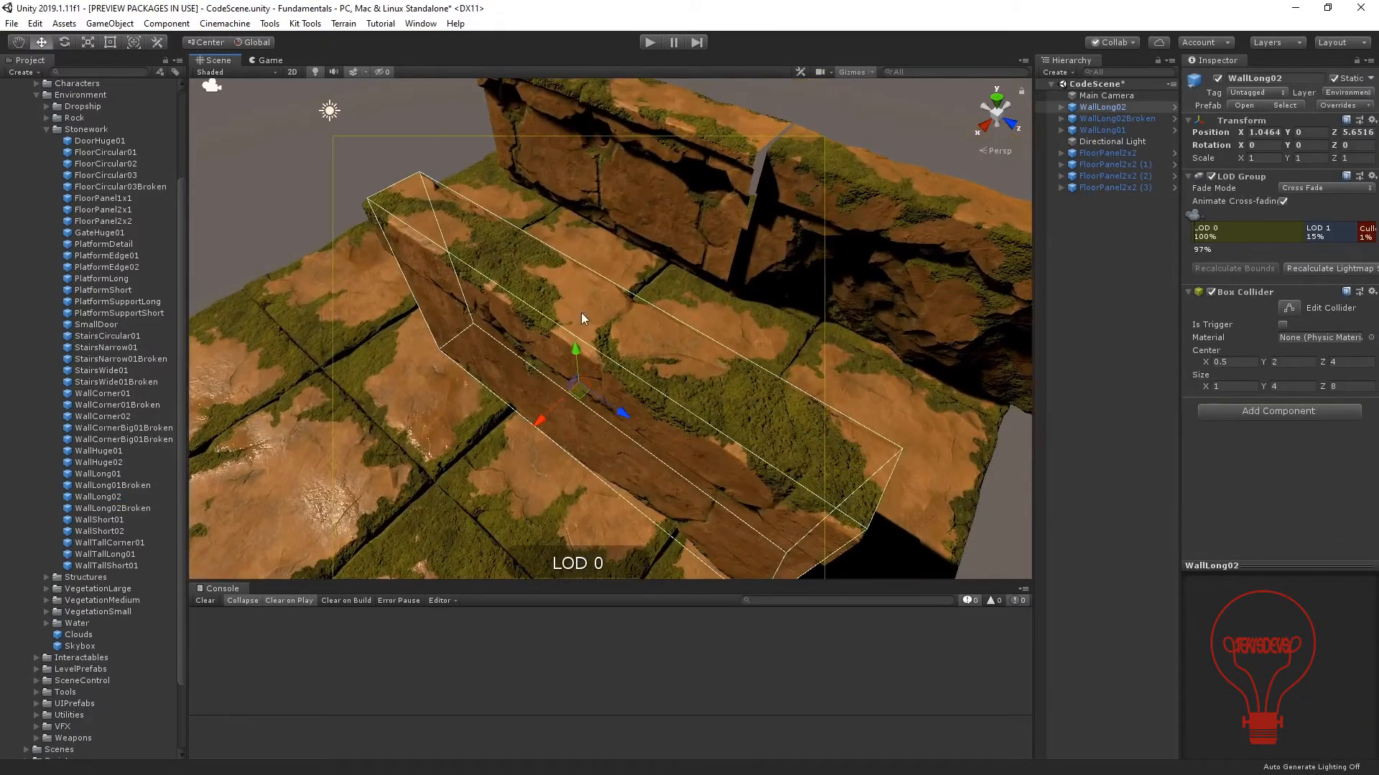
Vertex-snap the lower end corner of WallLong01 to the end of WallLong02 so the two walls form one line.
{"action": "left_click_drag", "start_coordinate": [580, 313], "coordinate": [790, 235], "text": "alt"}
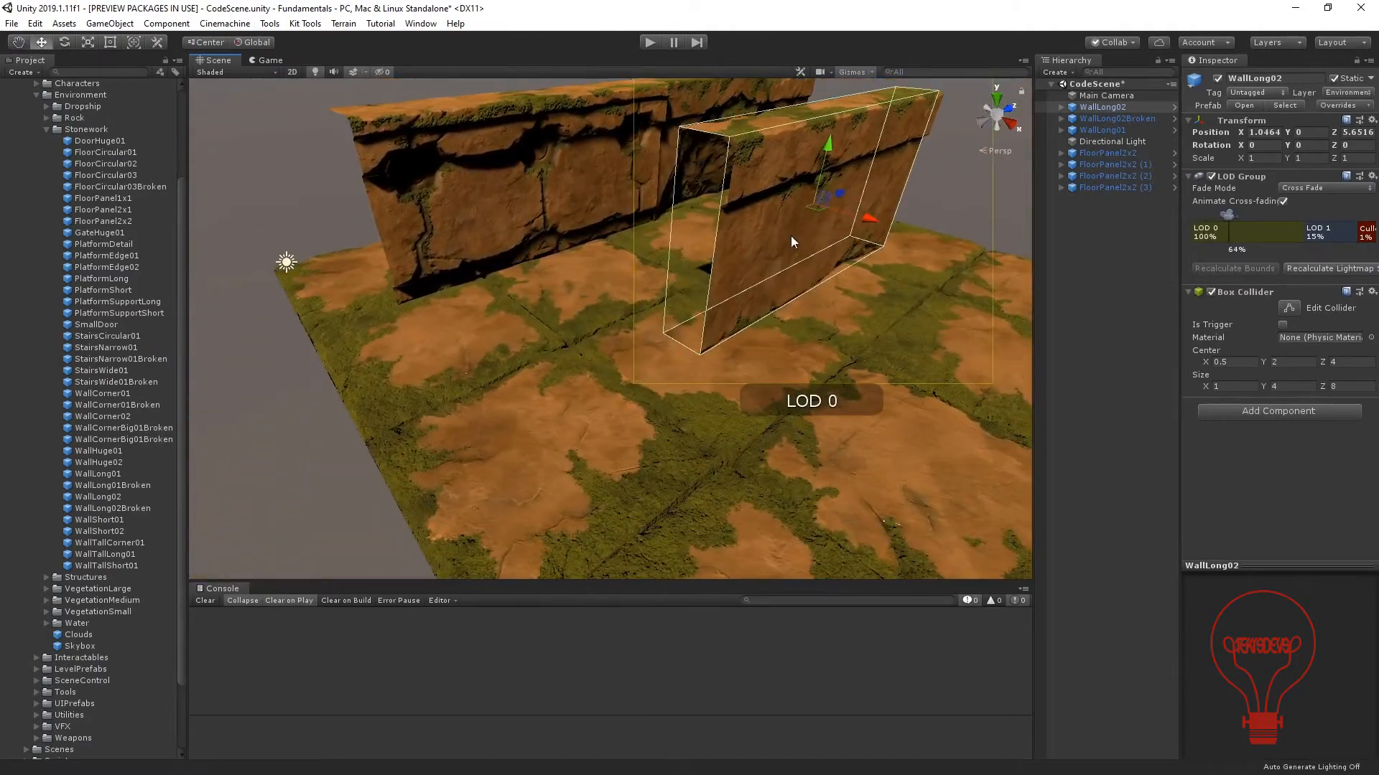
{"action": "left_click", "coordinate": [528, 192]}
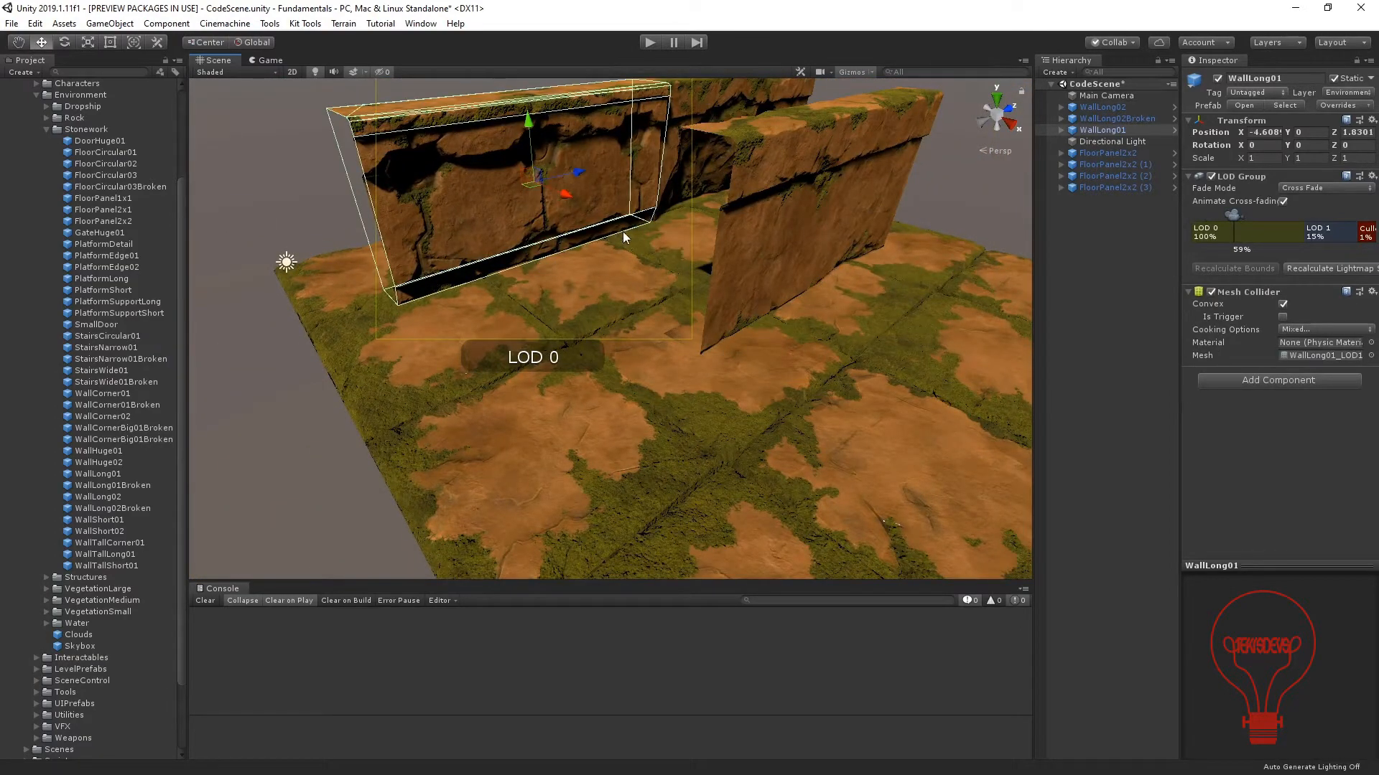
{"action": "left_click_drag", "start_coordinate": [646, 227], "coordinate": [691, 352]}
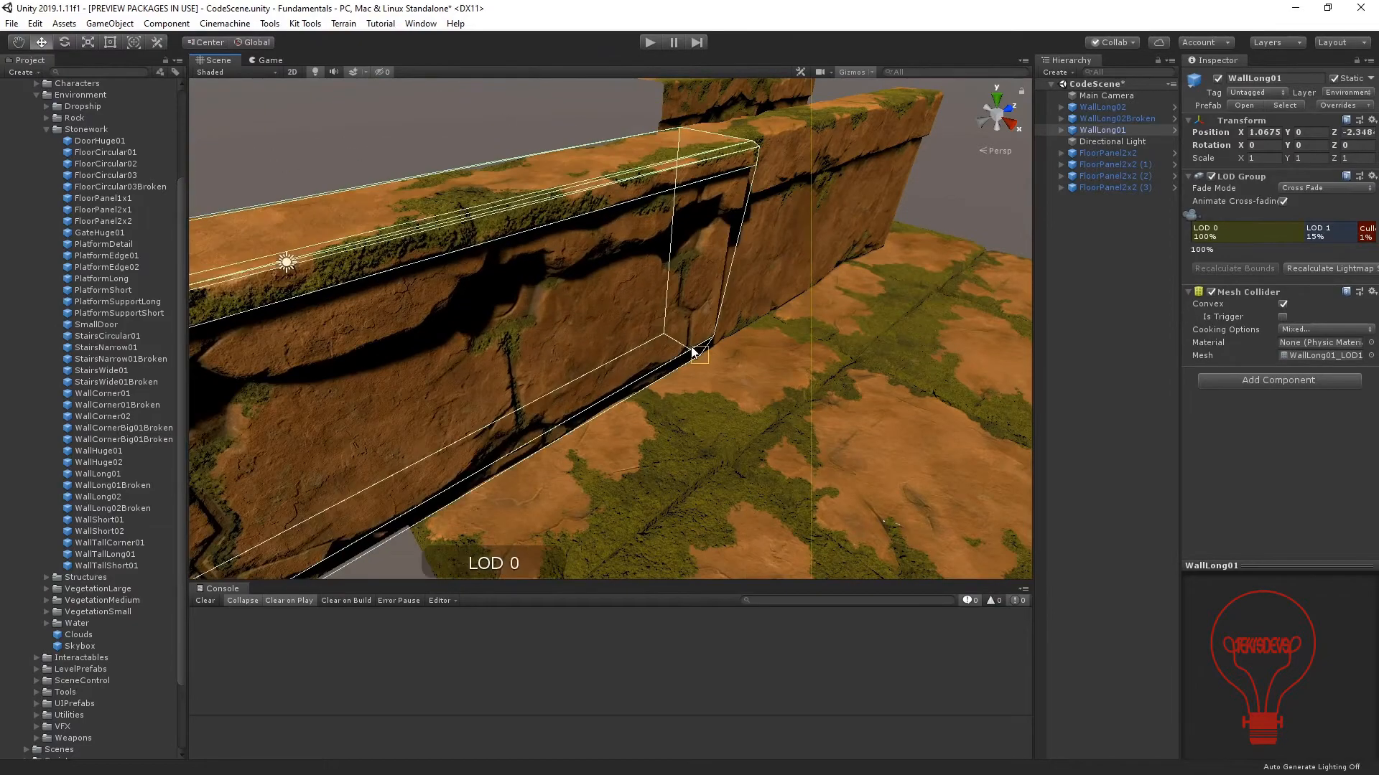
Vertex-snap WallLong02Broken onto the free end of WallLong02.
{"action": "left_click_drag", "start_coordinate": [834, 375], "coordinate": [583, 114], "text": "alt"}
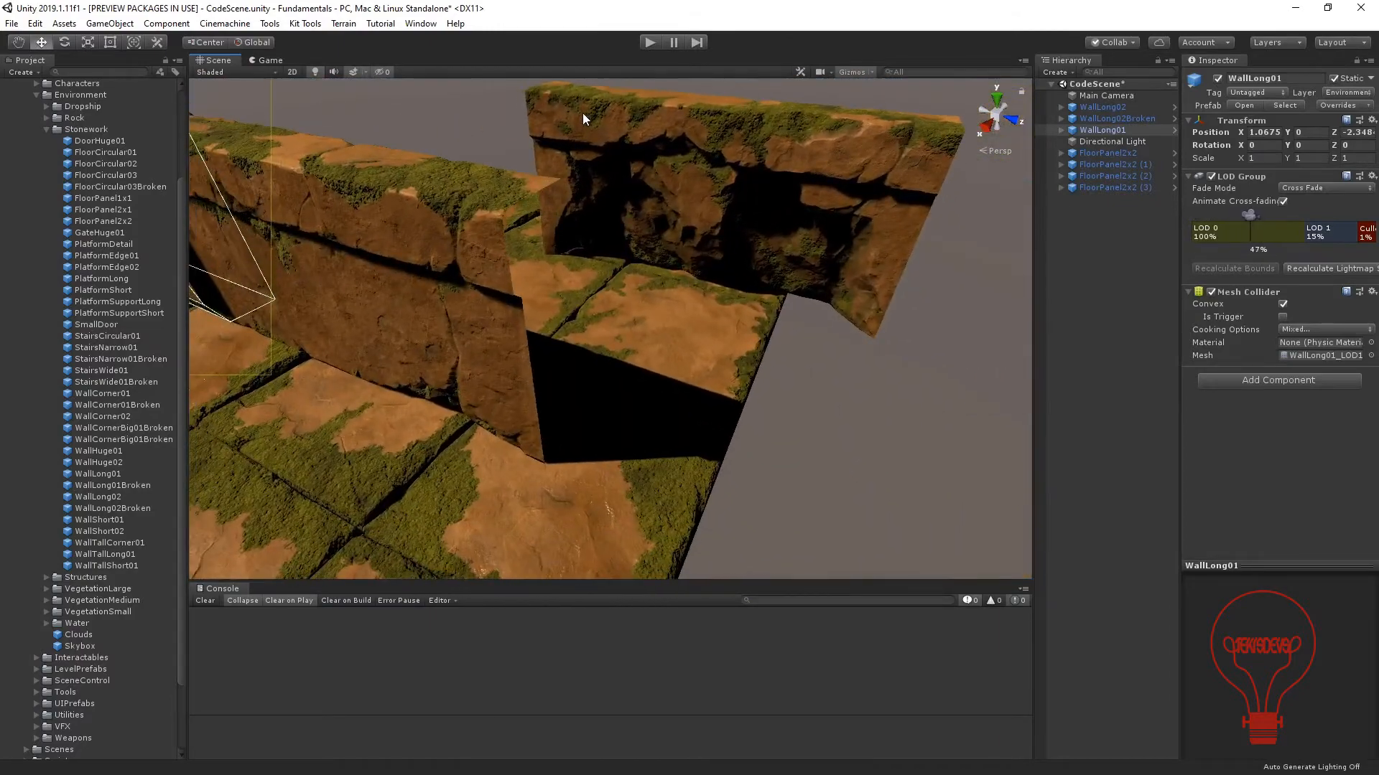
{"action": "left_click", "coordinate": [589, 123]}
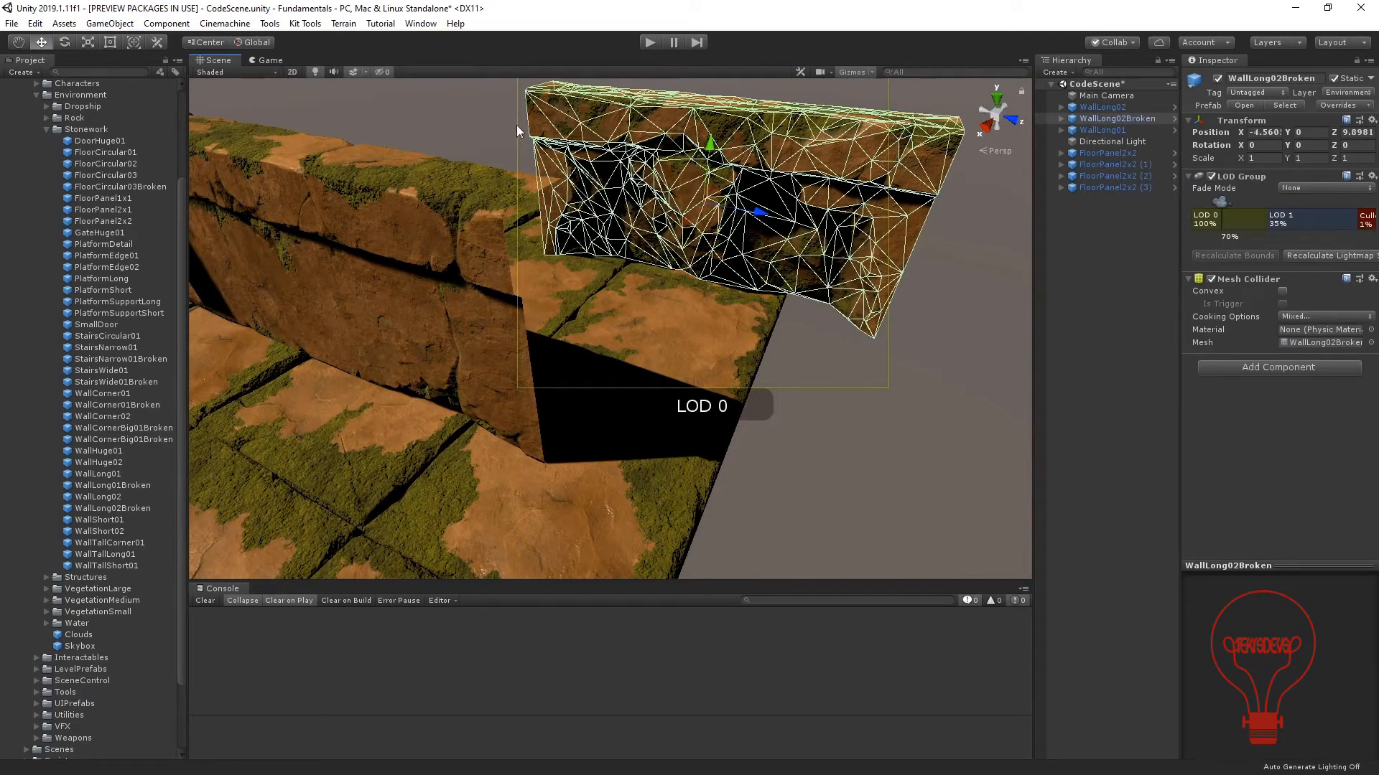
{"action": "key", "text": "v"}
{"action": "left_click_drag", "start_coordinate": [522, 140], "coordinate": [485, 297]}
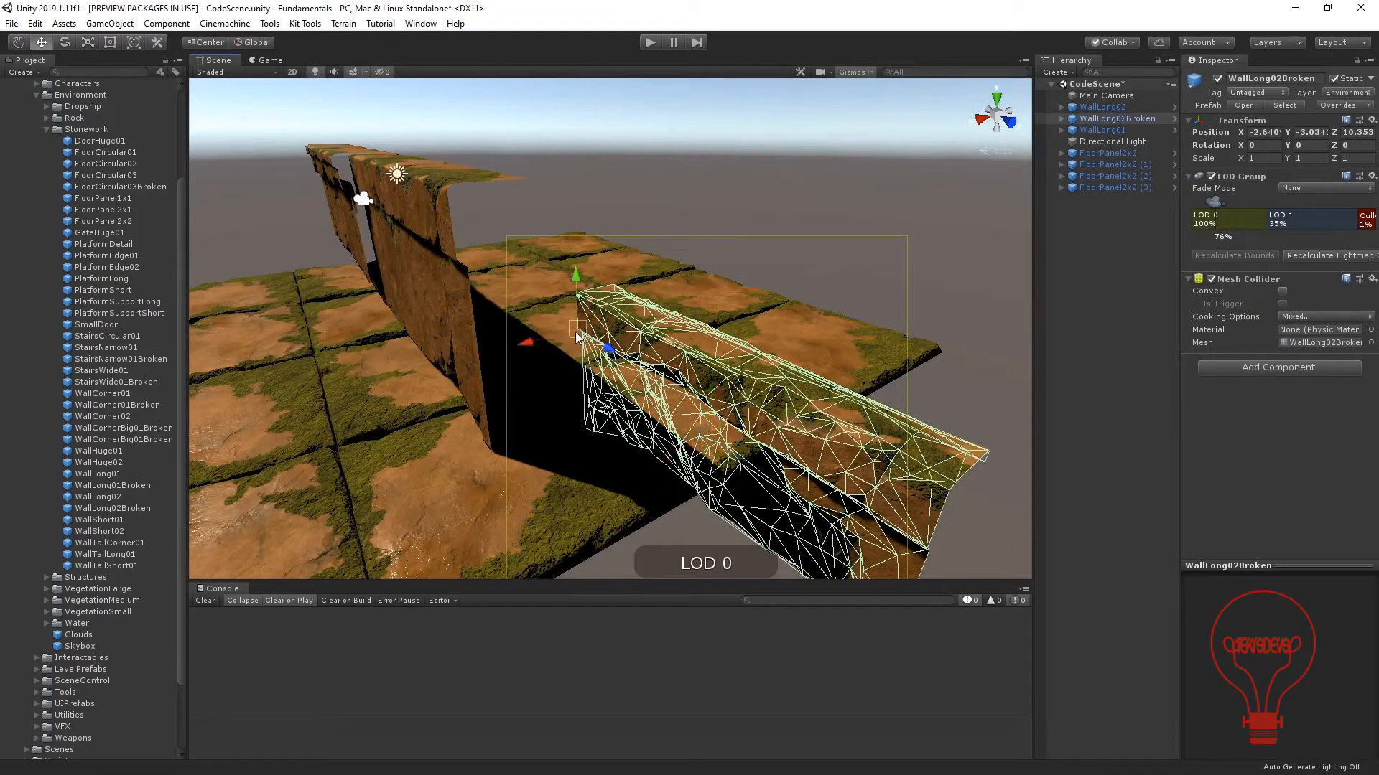
{"action": "left_click_drag", "start_coordinate": [576, 335], "coordinate": [451, 261]}
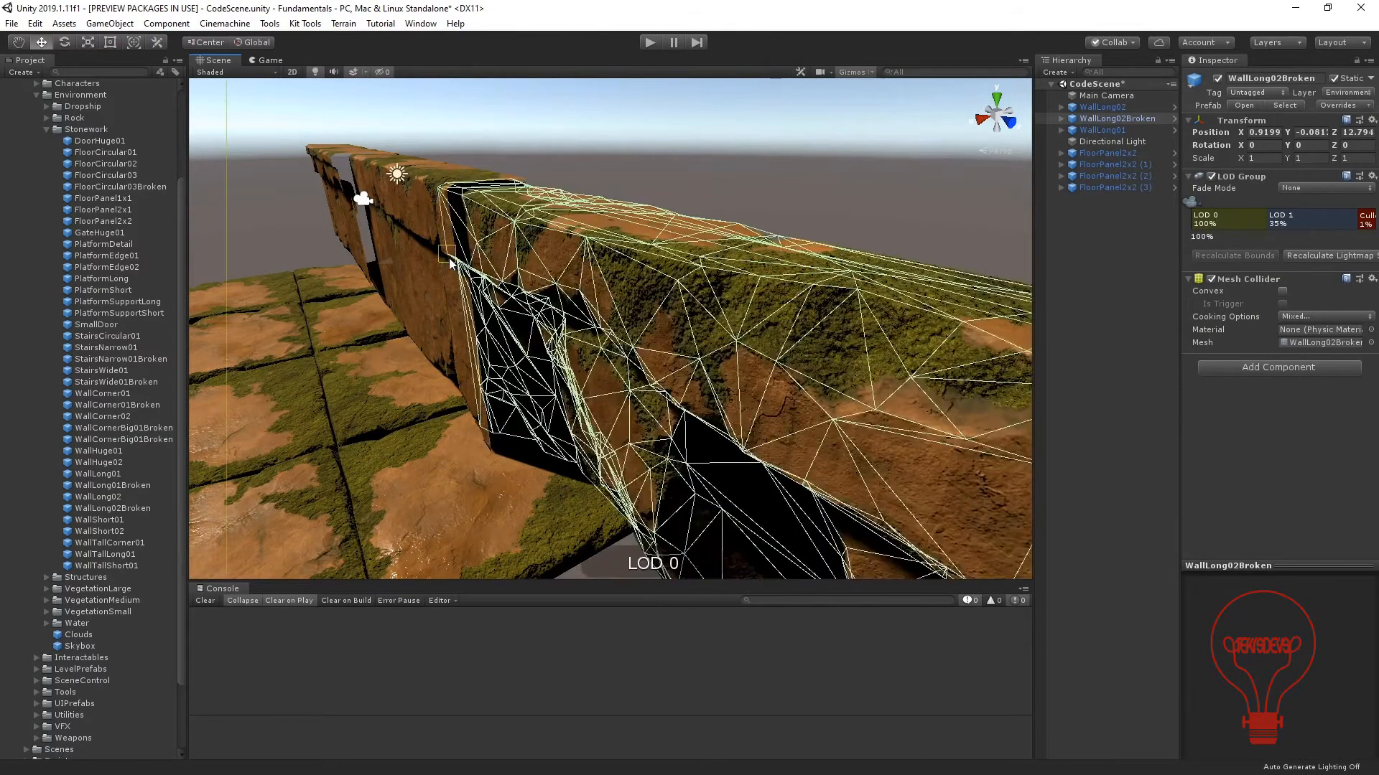
Deselect the wall and inspect the joint between WallLong02 and WallLong02Broken from several angles.
{"action": "scroll", "coordinate": [449, 264], "scroll_direction": "up", "scroll_amount": 6}
{"action": "left_click_drag", "start_coordinate": [362, 252], "coordinate": [573, 253], "text": "alt"}
{"action": "middle_click_drag", "start_coordinate": [922, 129], "coordinate": [665, 298]}
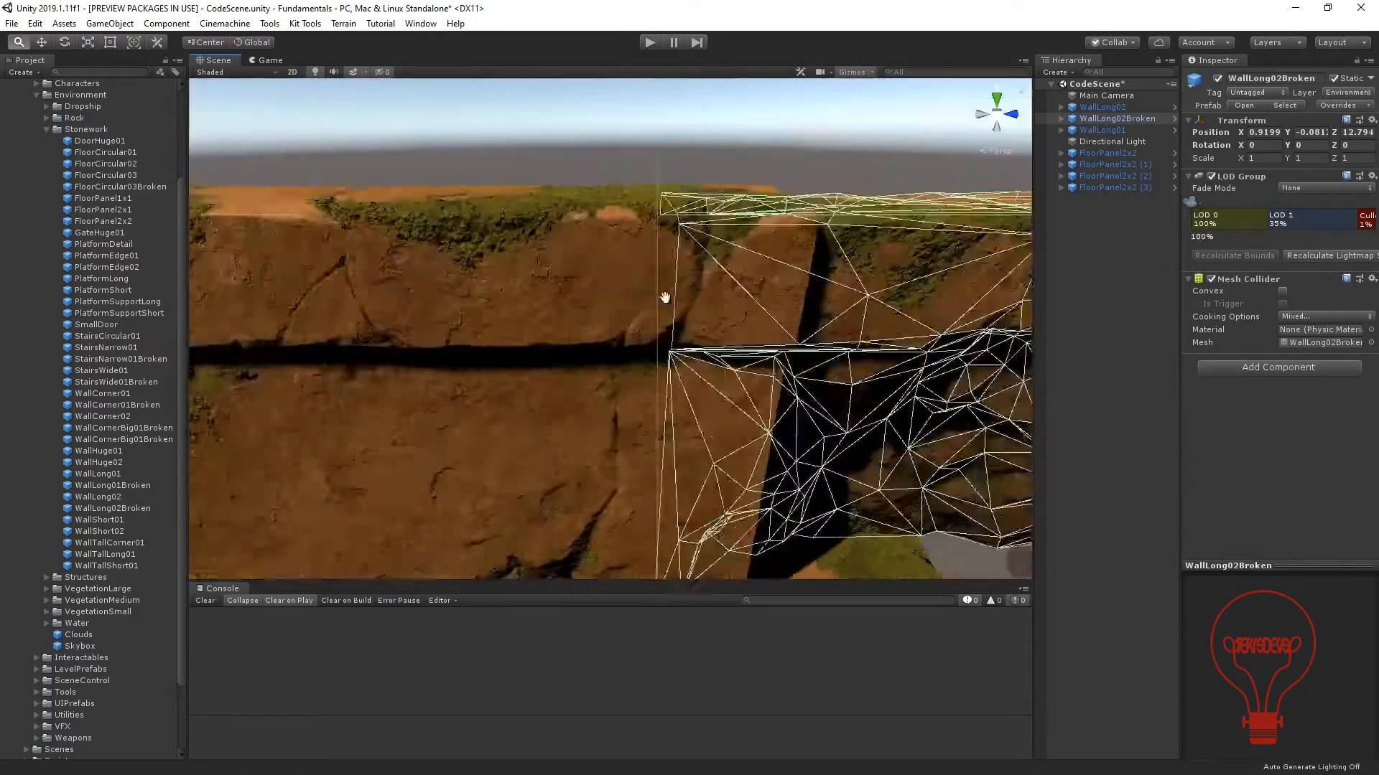
{"action": "scroll", "coordinate": [665, 297], "scroll_direction": "down", "scroll_amount": 3}
{"action": "left_click", "coordinate": [613, 153]}
{"action": "left_click_drag", "start_coordinate": [557, 283], "coordinate": [790, 459], "text": "alt"}
{"action": "scroll", "coordinate": [790, 459], "scroll_direction": "down", "scroll_amount": 3}
{"action": "middle_click_drag", "start_coordinate": [791, 459], "coordinate": [619, 385]}
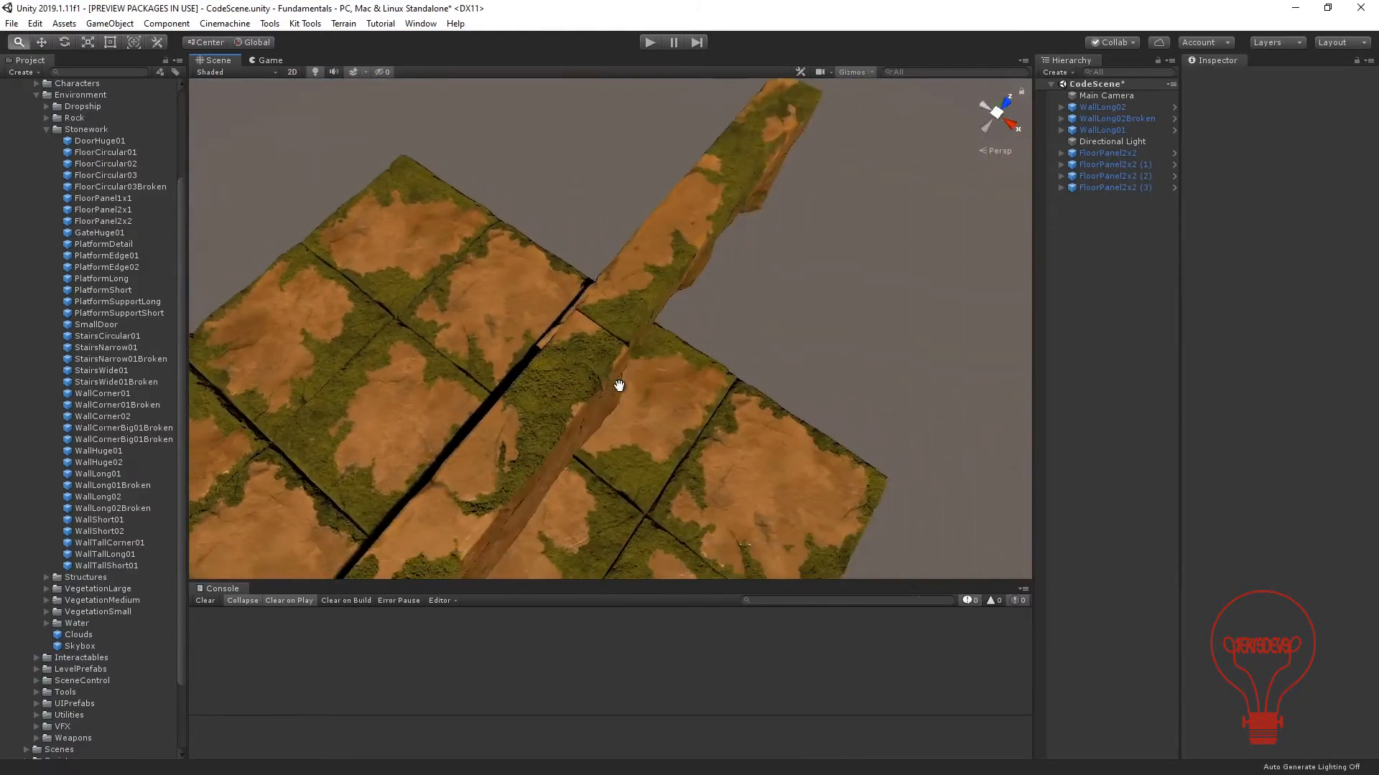
{"action": "scroll", "coordinate": [614, 384], "scroll_direction": "up", "scroll_amount": 4}
{"action": "left_click_drag", "start_coordinate": [572, 369], "coordinate": [797, 310], "text": "alt"}
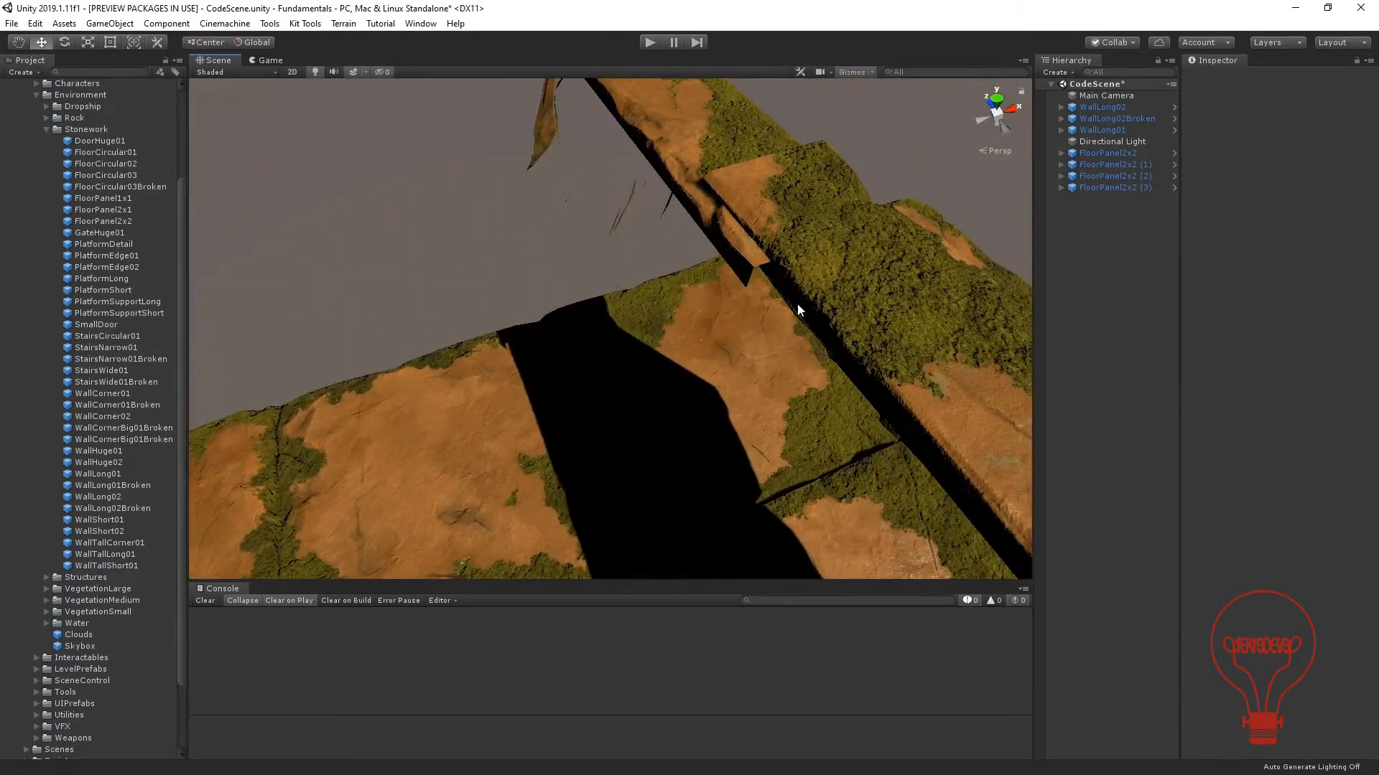
Re-snap WallLong02Broken by its end vertices so it sits in line with WallLong02 without overlapping it.
{"action": "left_click", "coordinate": [747, 270]}
{"action": "left_click_drag", "start_coordinate": [754, 271], "coordinate": [707, 187]}
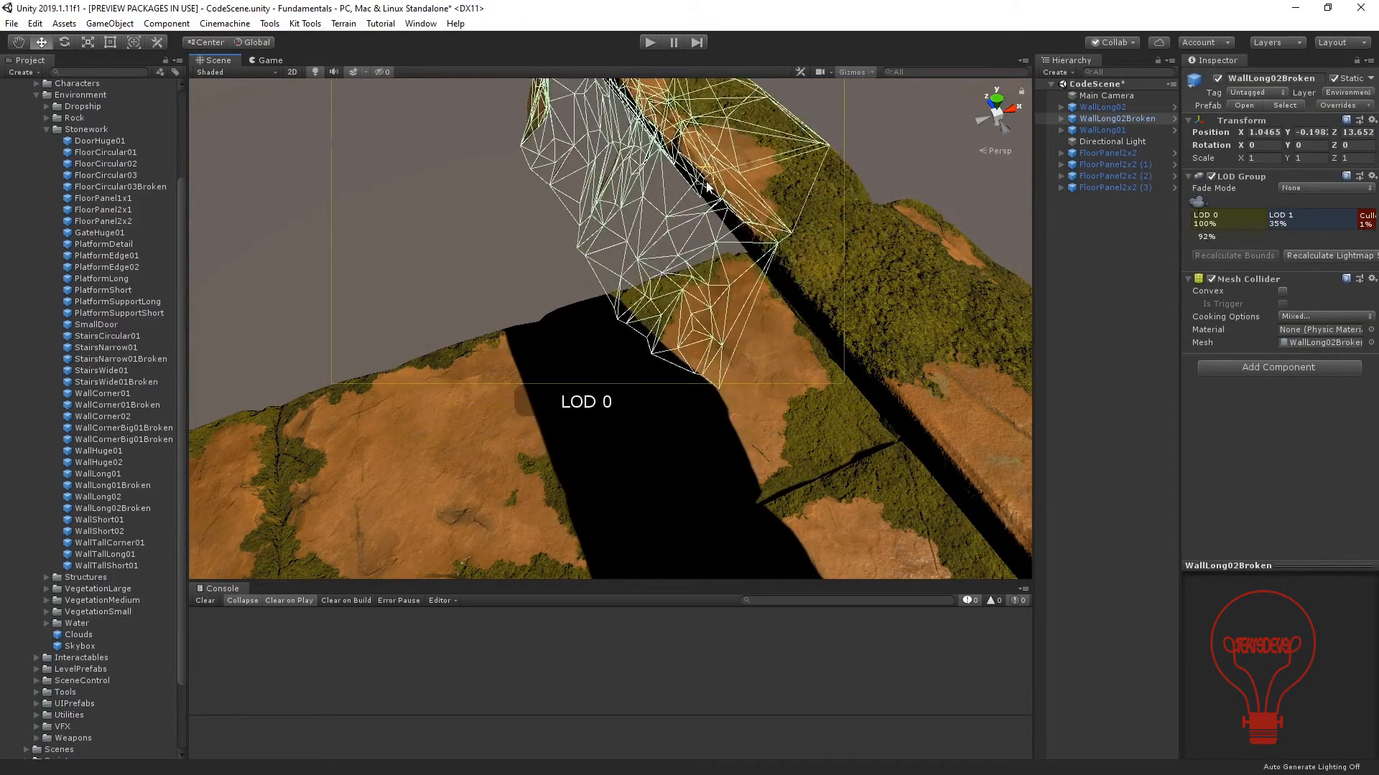
{"action": "left_click_drag", "start_coordinate": [818, 201], "coordinate": [545, 140], "text": "alt"}
Fine-tune WallLong02Broken by vertex-snapping its top front corner to WallLong02 at the seam, and deselect it.
{"action": "left_click", "coordinate": [851, 336]}
{"action": "left_click_drag", "start_coordinate": [666, 343], "coordinate": [642, 282], "text": "alt"}
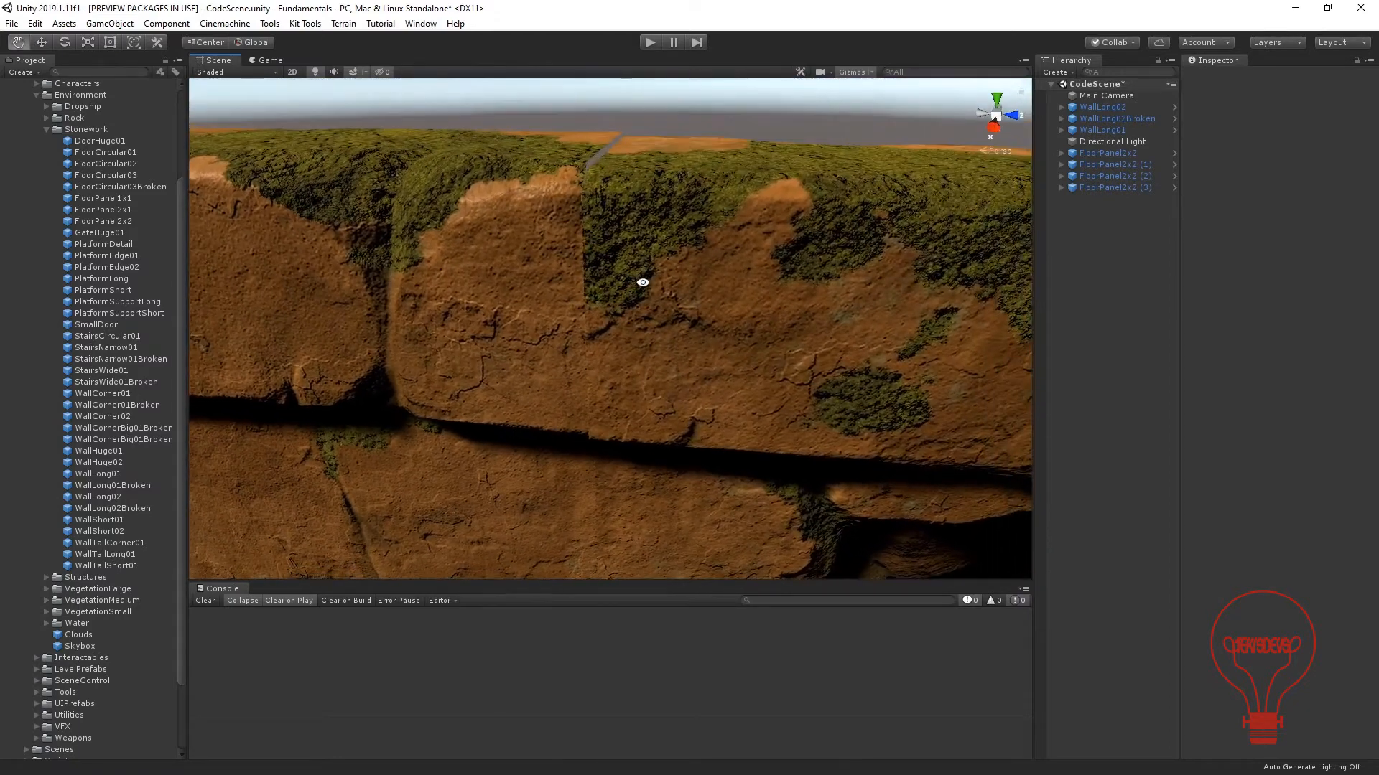
{"action": "left_click", "coordinate": [609, 209]}
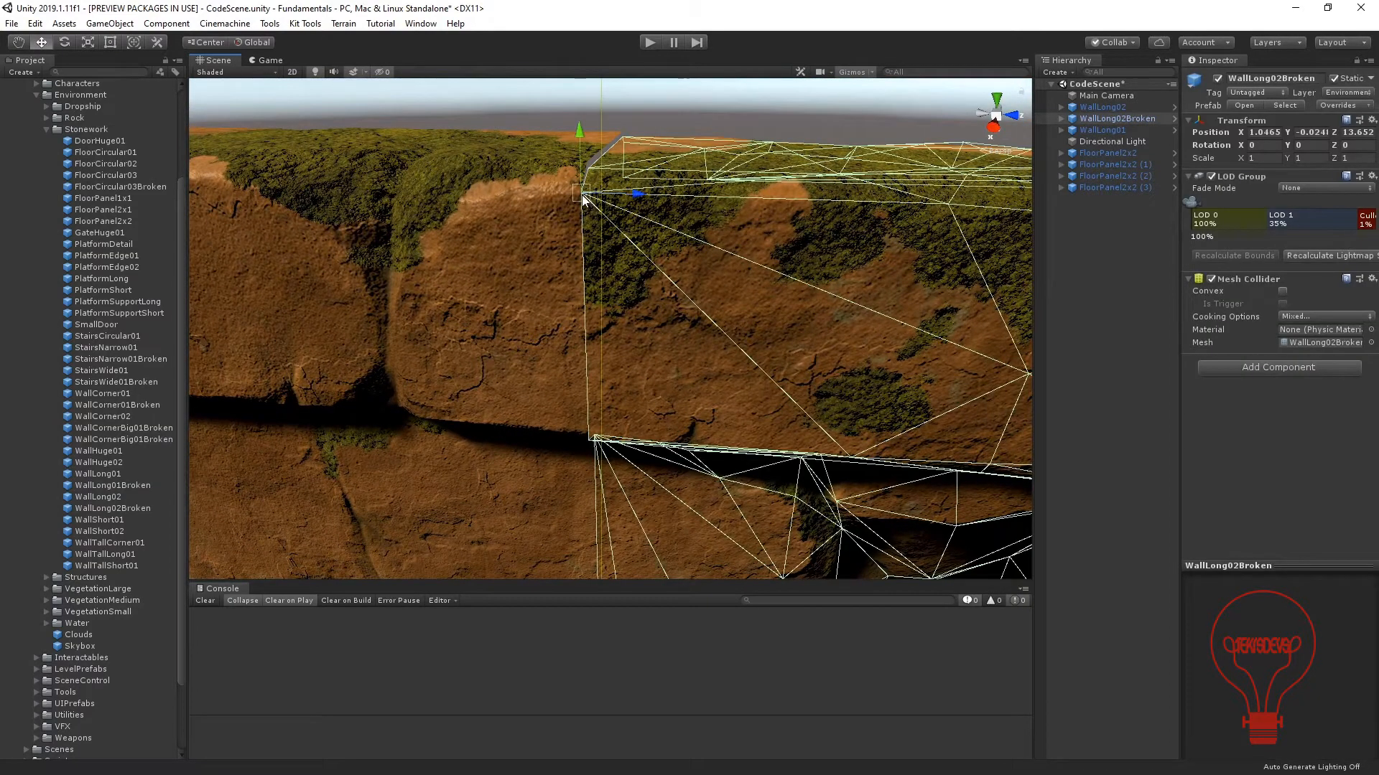
{"action": "mouse_move", "coordinate": [583, 199]}
{"action": "left_mouse_down"}
{"action": "mouse_move", "coordinate": [579, 166]}
{"action": "mouse_move", "coordinate": [579, 198]}
{"action": "left_mouse_up"}
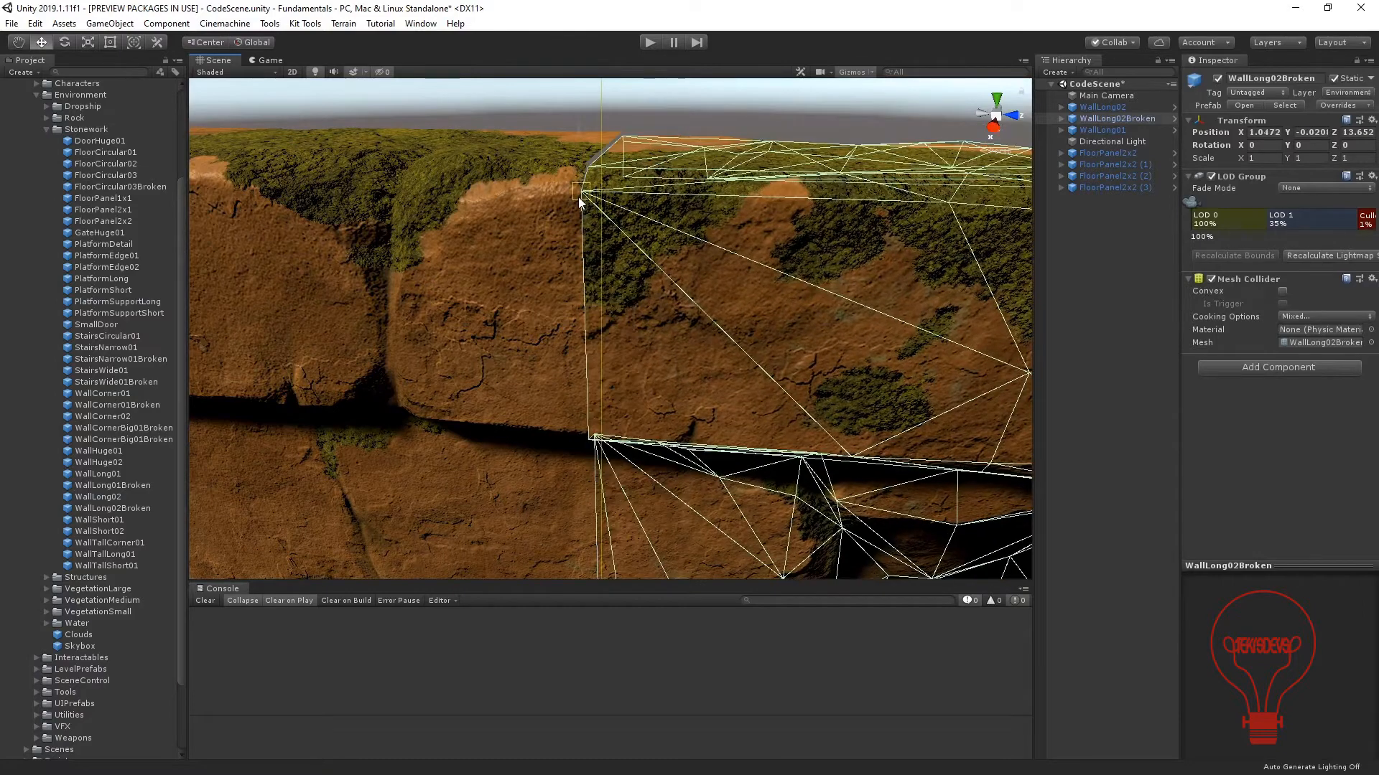
{"action": "scroll", "coordinate": [624, 218], "scroll_direction": "down", "scroll_amount": 10}
{"action": "middle_click_drag", "start_coordinate": [539, 320], "coordinate": [678, 287]}
{"action": "scroll", "coordinate": [679, 292], "scroll_direction": "down", "scroll_amount": 3}
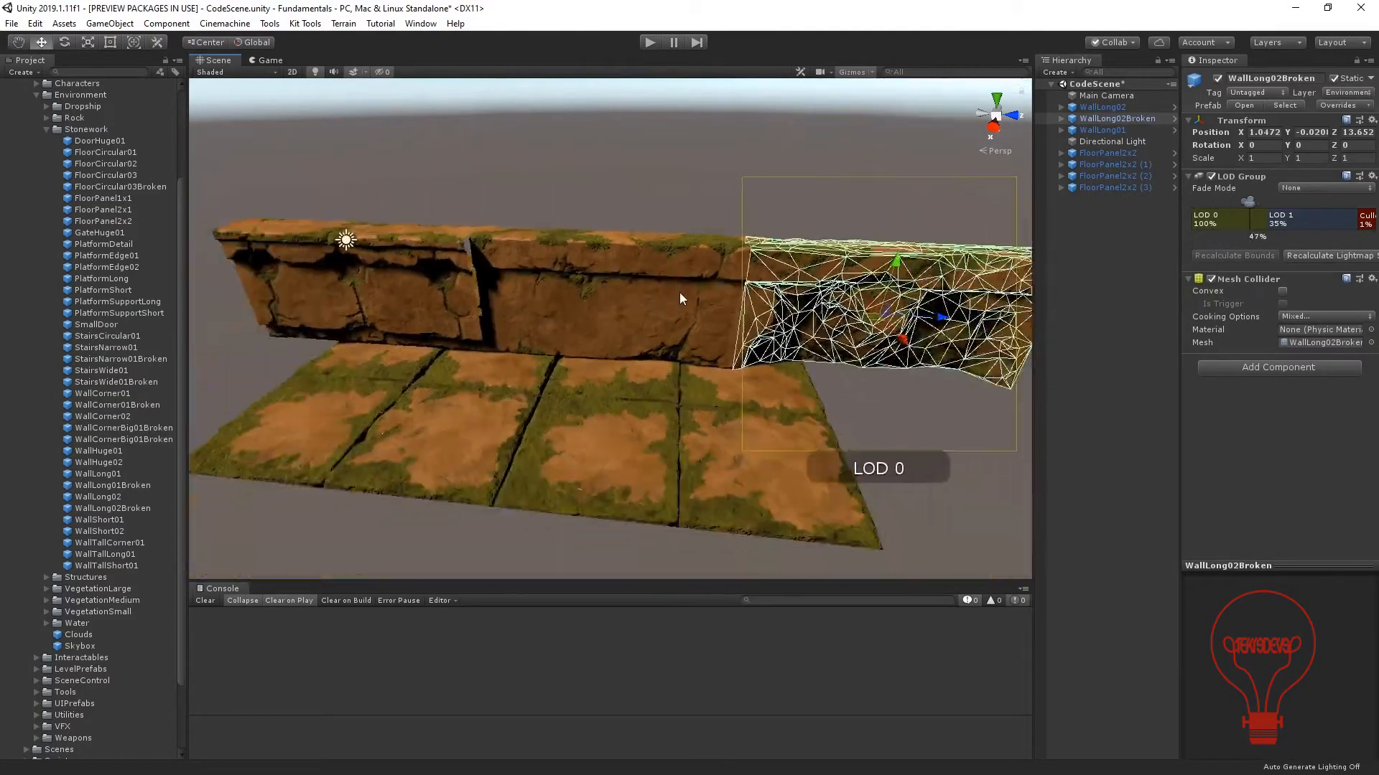
{"action": "left_click", "coordinate": [640, 200]}
Move WallLong02 and WallLong02Broken together to the far edge of the floor and vertex-snap them to its corner.
{"action": "left_click_drag", "start_coordinate": [549, 337], "coordinate": [689, 417], "text": "alt"}
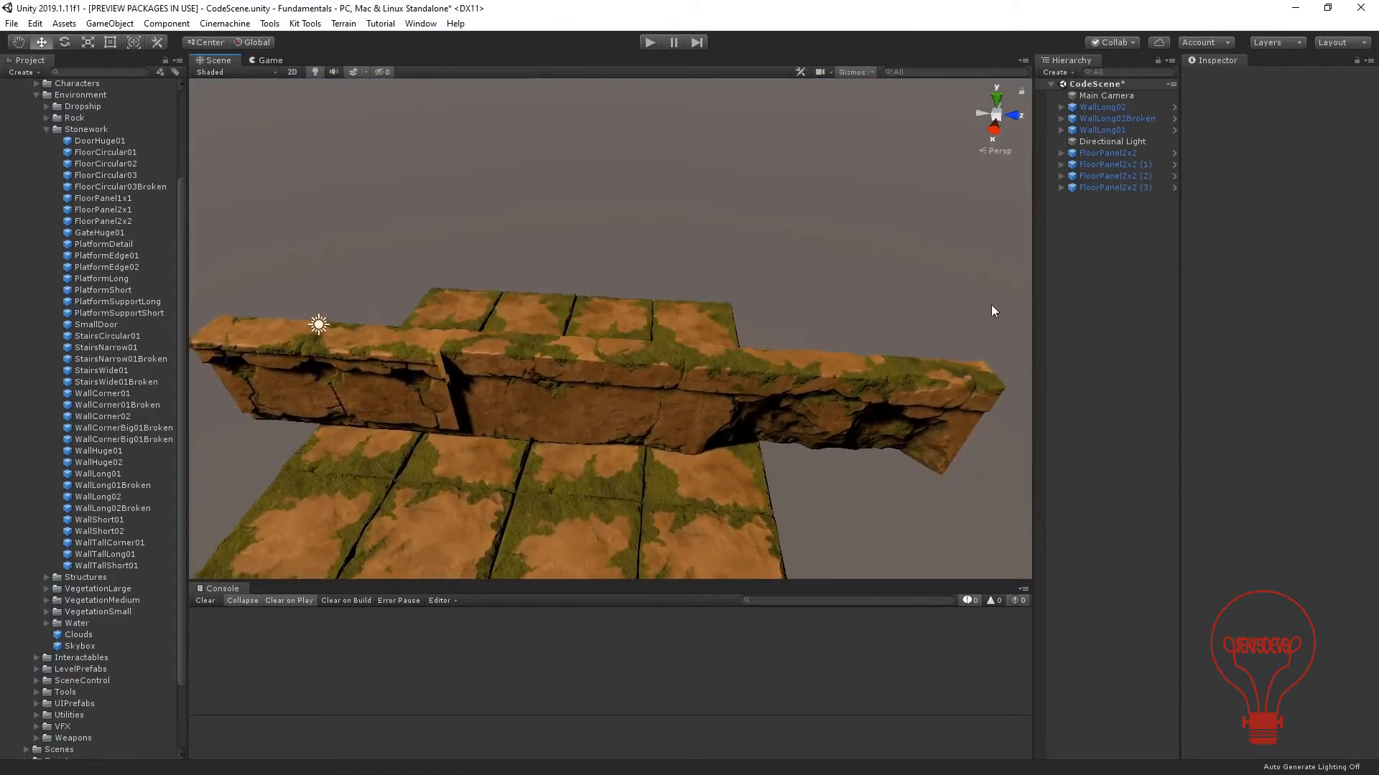
{"action": "left_click", "coordinate": [1107, 106]}
{"action": "left_click", "coordinate": [1107, 118], "text": "shift"}
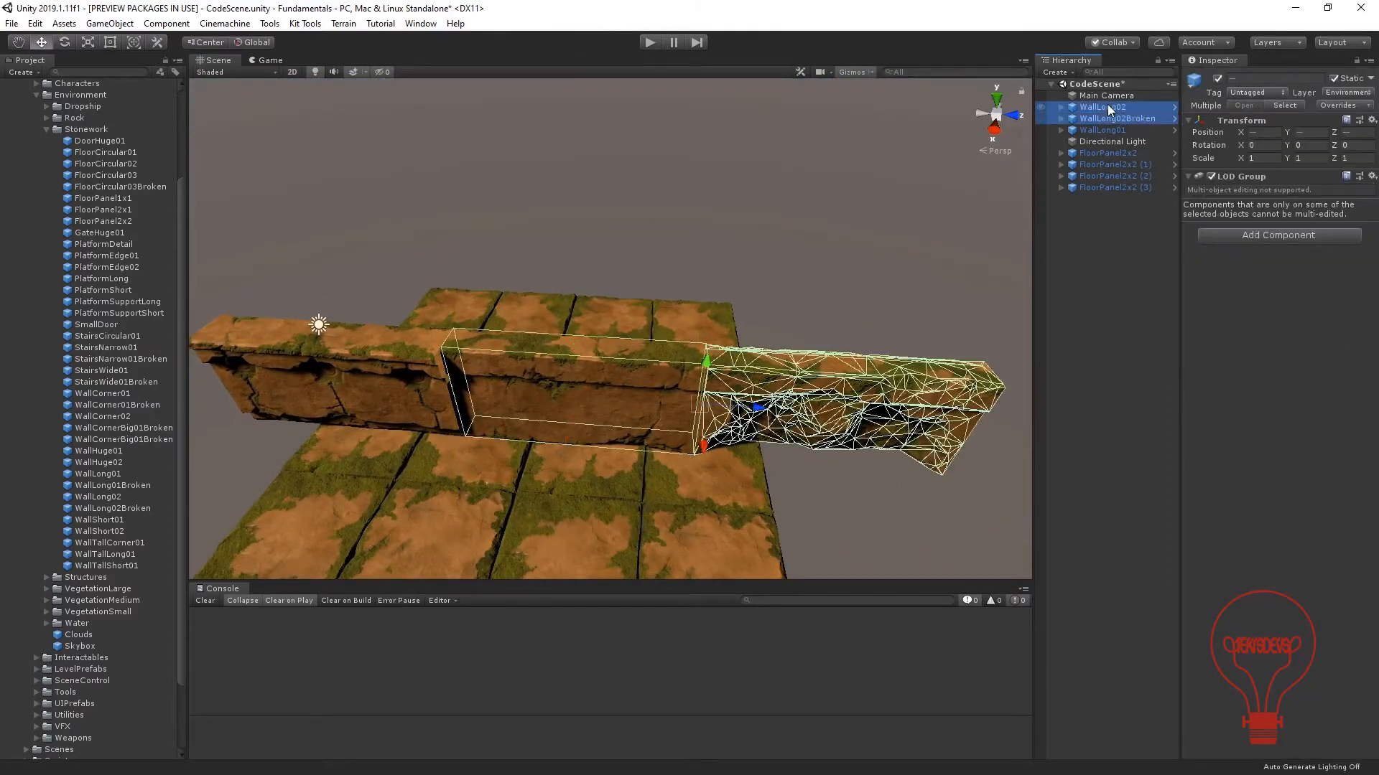
{"action": "left_click_drag", "start_coordinate": [703, 451], "coordinate": [708, 280]}
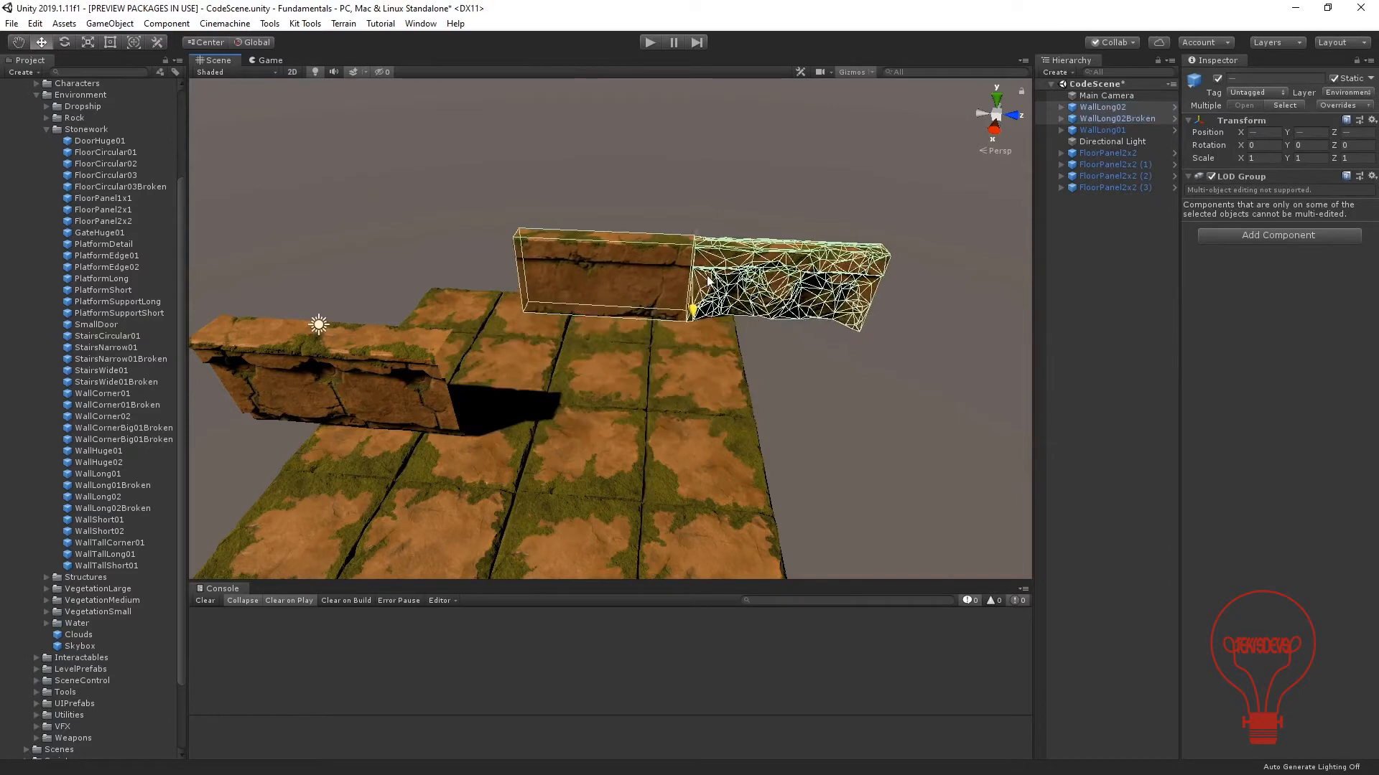
{"action": "left_click_drag", "start_coordinate": [520, 315], "coordinate": [426, 305]}
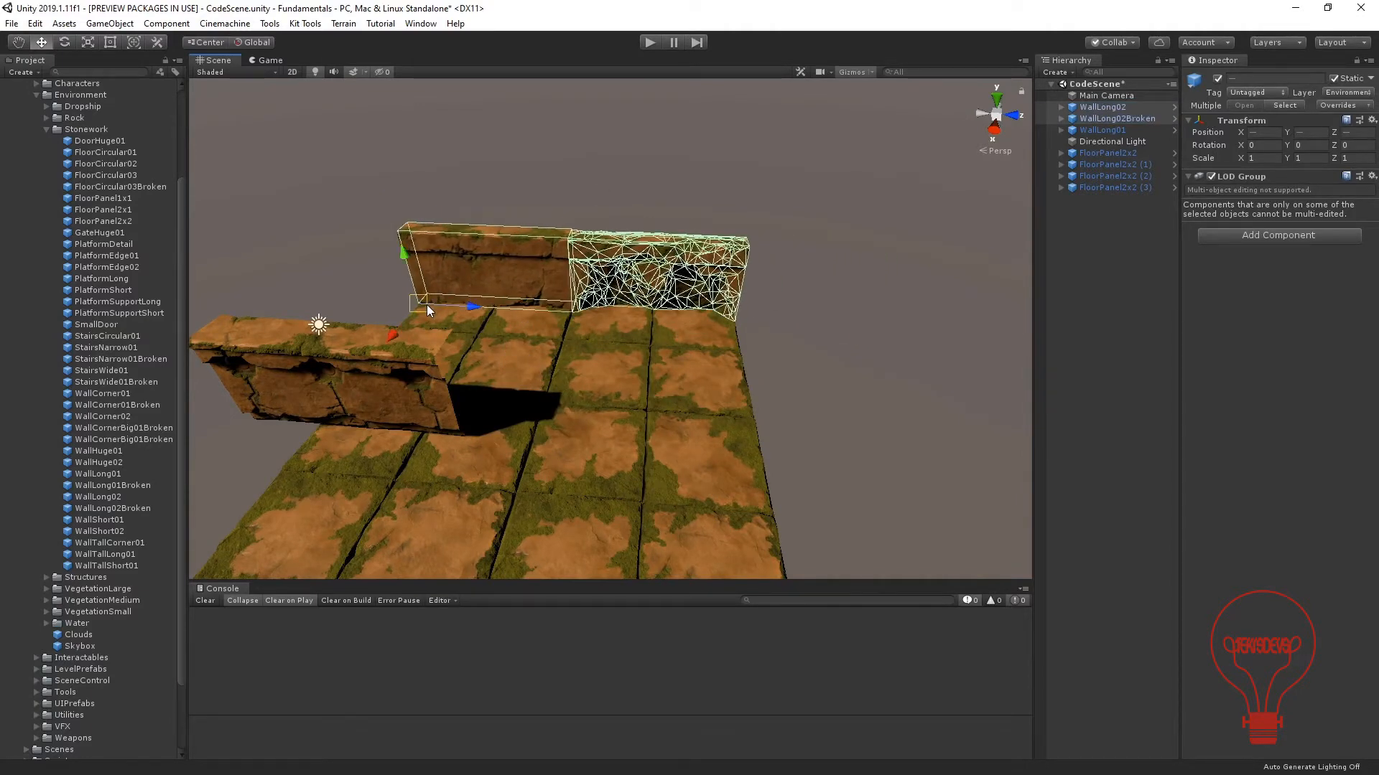
{"action": "left_click", "coordinate": [402, 296]}
Duplicate WallLong01 and vertex-snap the copy end to end with the original wall.
{"action": "scroll", "coordinate": [376, 282], "scroll_direction": "up", "scroll_amount": 3}
{"action": "middle_click_drag", "start_coordinate": [375, 282], "coordinate": [487, 297]}
{"action": "left_click_drag", "start_coordinate": [487, 297], "coordinate": [765, 237], "text": "alt"}
{"action": "middle_click_drag", "start_coordinate": [400, 459], "coordinate": [564, 372]}
{"action": "left_click_drag", "start_coordinate": [563, 372], "coordinate": [980, 400], "text": "alt"}
{"action": "left_click", "coordinate": [553, 255]}
{"action": "key", "text": "ctrl+d"}
{"action": "left_click_drag", "start_coordinate": [860, 357], "coordinate": [684, 400], "text": "alt"}
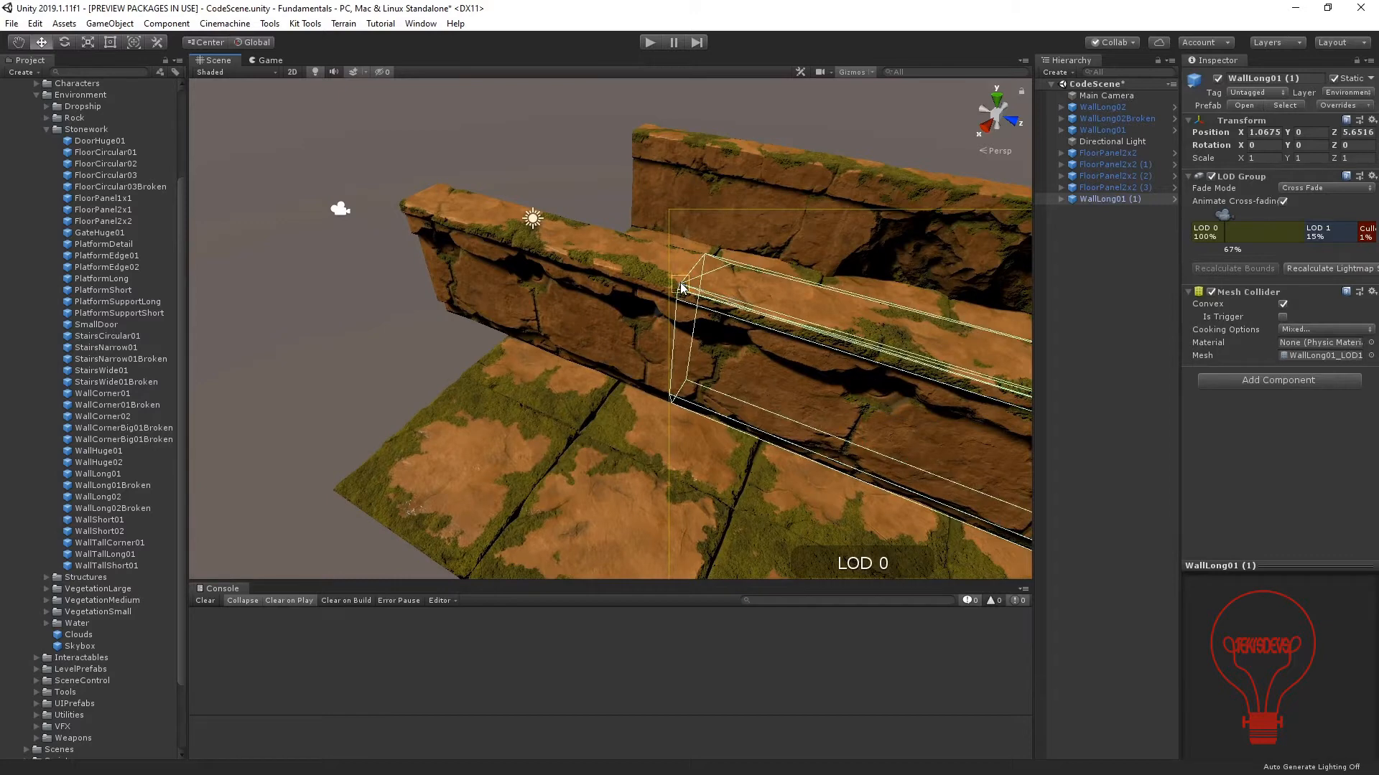
Rotate WallLong01 and WallLong01 (1) together to -90° about Y, with the handles set to Center and Local.
{"action": "left_click", "coordinate": [1091, 130], "text": "ctrl"}
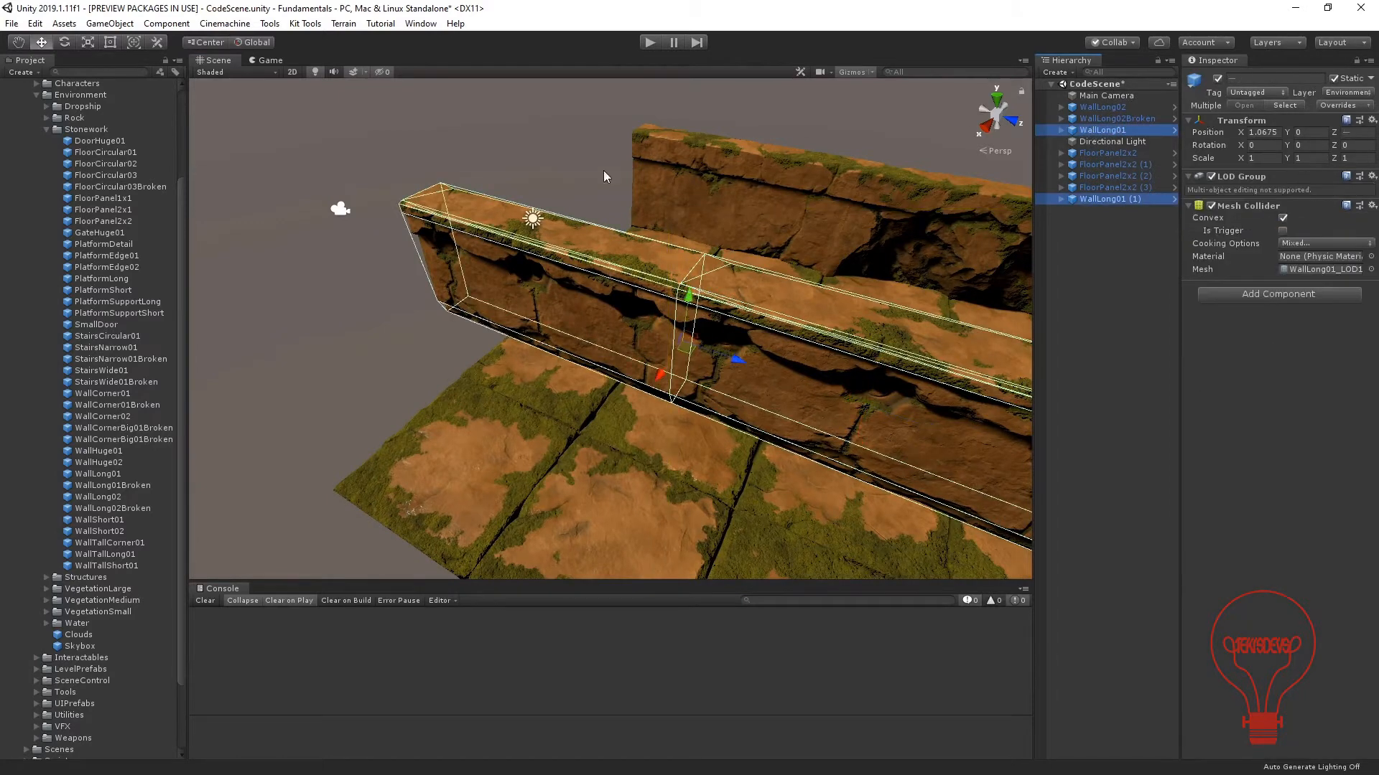
{"action": "left_click", "coordinate": [252, 43]}
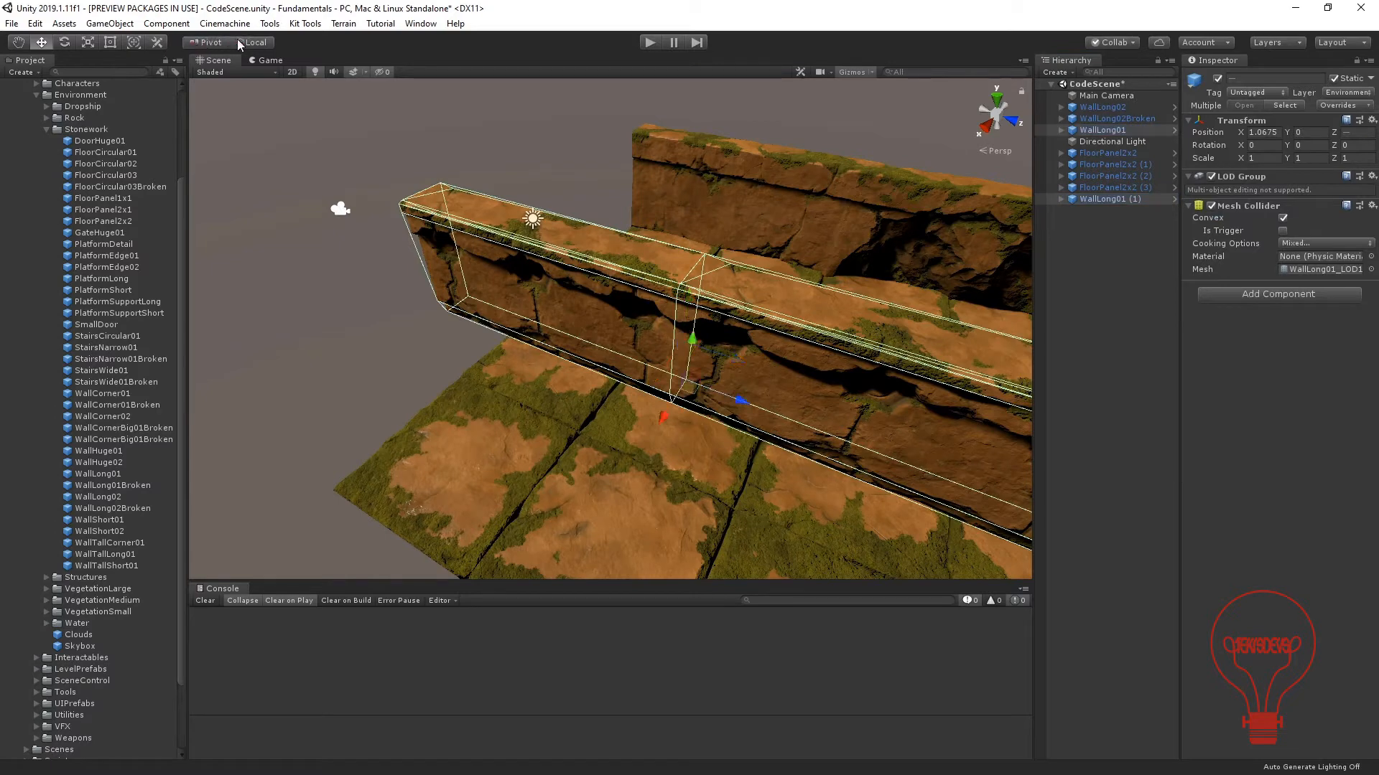
{"action": "middle_click_drag", "start_coordinate": [590, 408], "coordinate": [535, 376]}
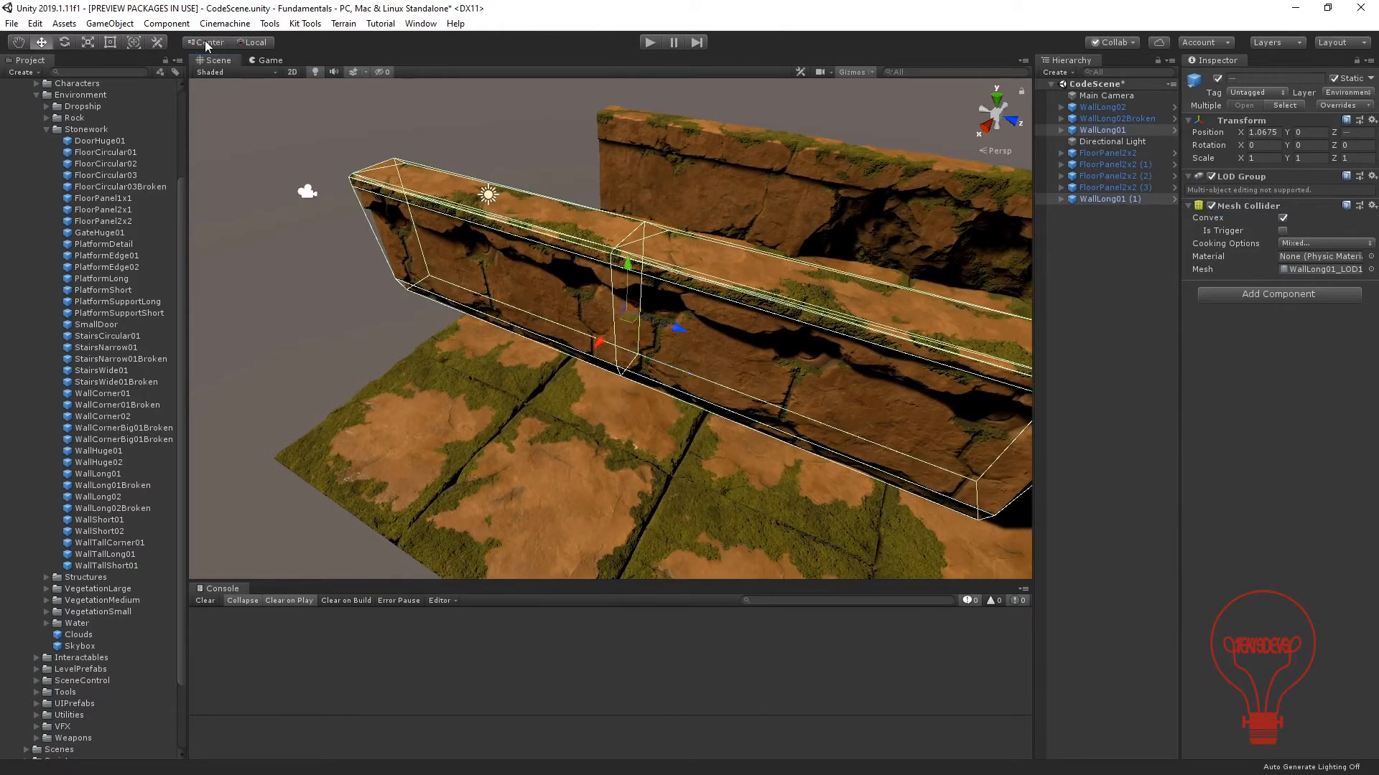
{"action": "key", "text": "e"}
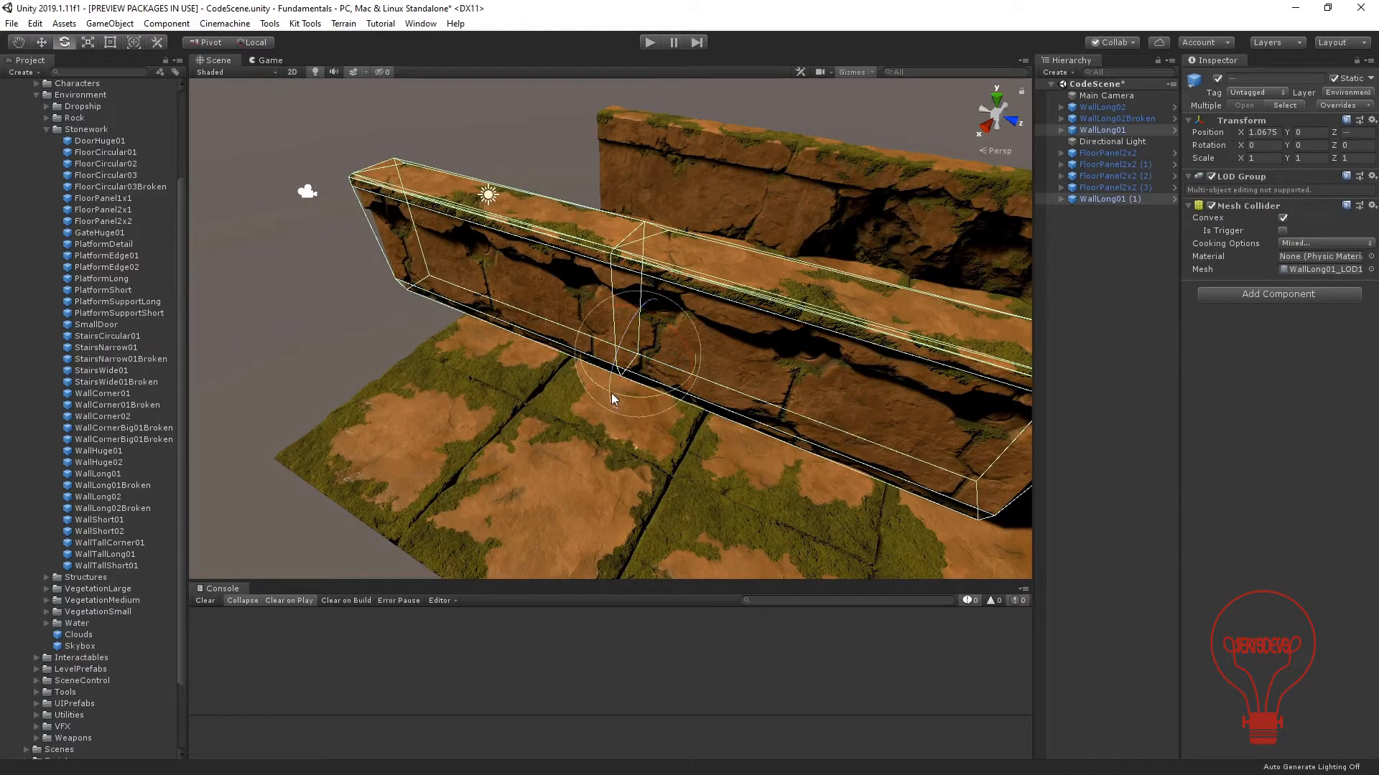
{"action": "mouse_move", "coordinate": [622, 392]}
{"action": "left_mouse_down"}
{"action": "mouse_move", "coordinate": [774, 399]}
{"action": "mouse_move", "coordinate": [618, 410]}
{"action": "left_mouse_up"}
{"action": "left_click", "coordinate": [207, 42]}
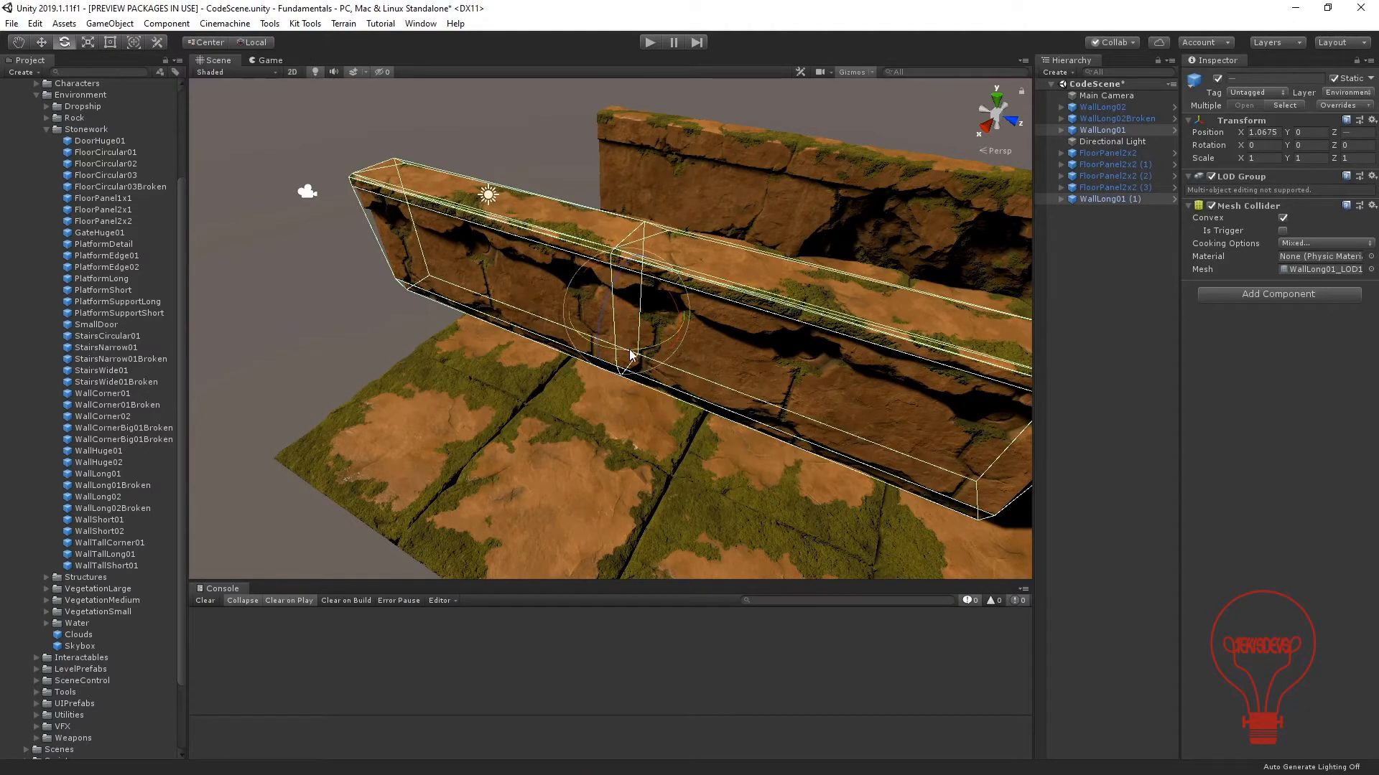
{"action": "left_click_drag", "start_coordinate": [626, 352], "coordinate": [819, 360]}
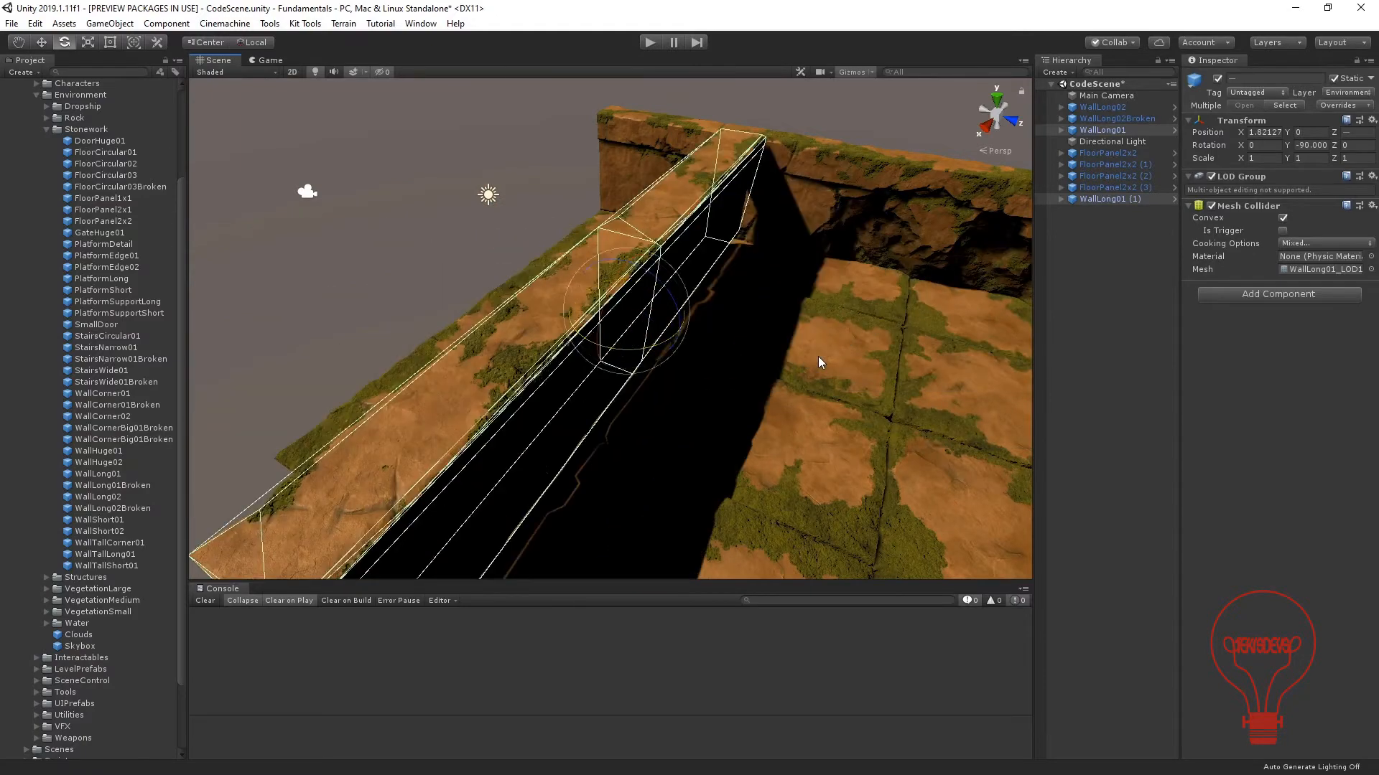
Turn the two WallLong01 walls to a Y rotation of 90 and move them onto the floor's end edge, meeting the other walls at the corner.
{"action": "middle_click_drag", "start_coordinate": [733, 355], "coordinate": [683, 325]}
{"action": "left_click_drag", "start_coordinate": [683, 326], "coordinate": [815, 361], "text": "alt"}
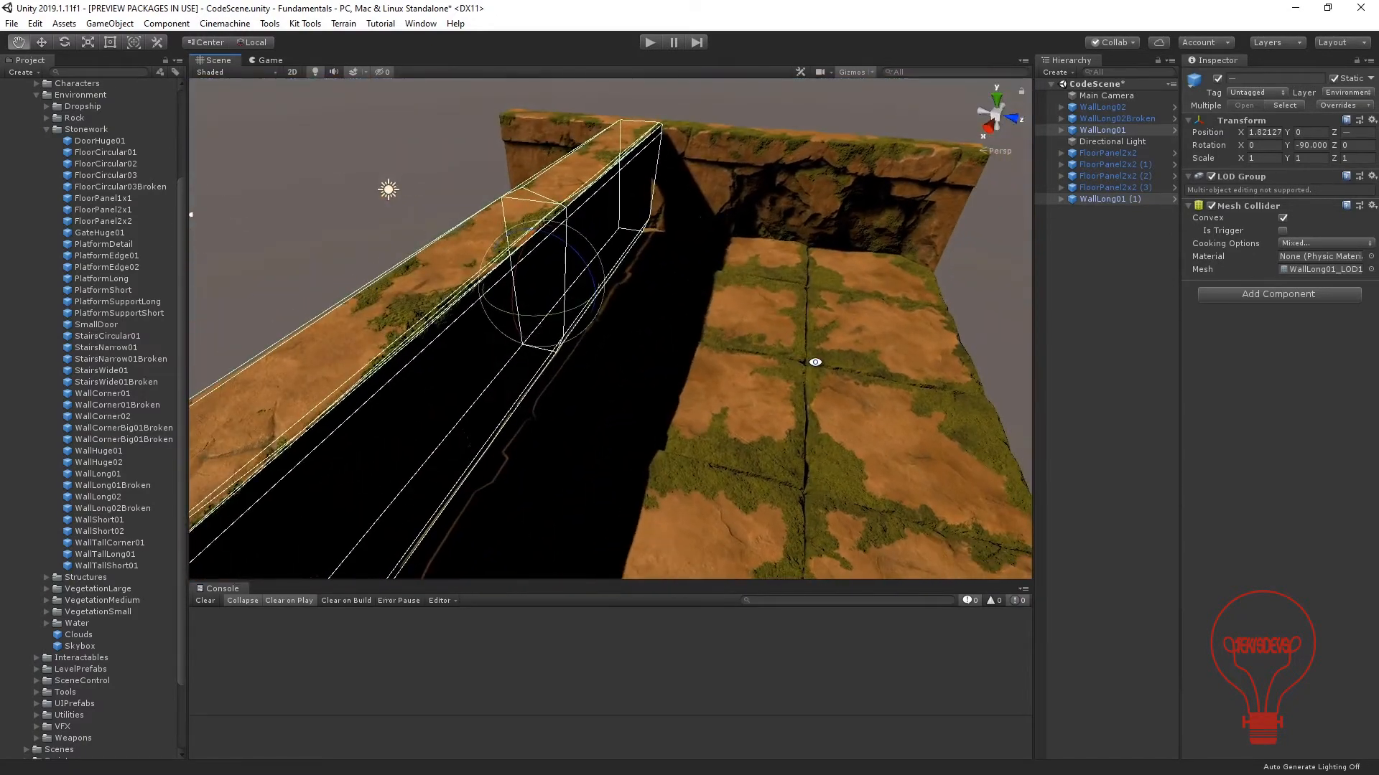
{"action": "left_click_drag", "start_coordinate": [565, 317], "coordinate": [742, 339], "text": "ctrl"}
{"action": "key", "text": "w"}
{"action": "left_click_drag", "start_coordinate": [661, 370], "coordinate": [557, 282], "text": "alt"}
{"action": "right_click_drag", "start_coordinate": [557, 282], "coordinate": [572, 282]}
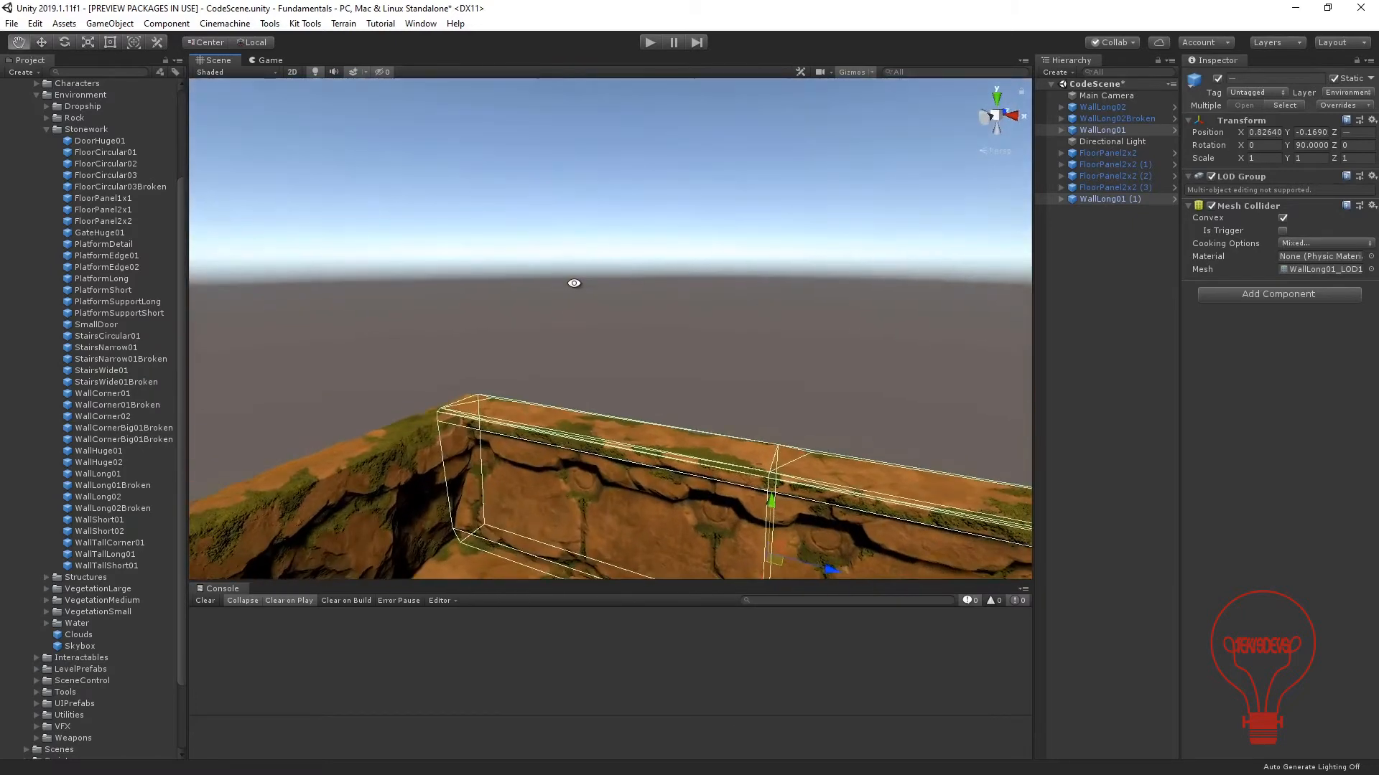
{"action": "left_click", "coordinate": [572, 282]}
Examine the wall corner and the seam between WallLong02 and WallLong02Broken from inside the enclosure.
{"action": "middle_click_drag", "start_coordinate": [475, 439], "coordinate": [638, 278]}
{"action": "scroll", "coordinate": [638, 278], "scroll_direction": "down", "scroll_amount": 2}
{"action": "middle_click_drag", "start_coordinate": [578, 490], "coordinate": [612, 162]}
{"action": "middle_click_drag", "start_coordinate": [565, 239], "coordinate": [755, 406]}
{"action": "scroll", "coordinate": [556, 308], "scroll_direction": "up", "scroll_amount": 2}
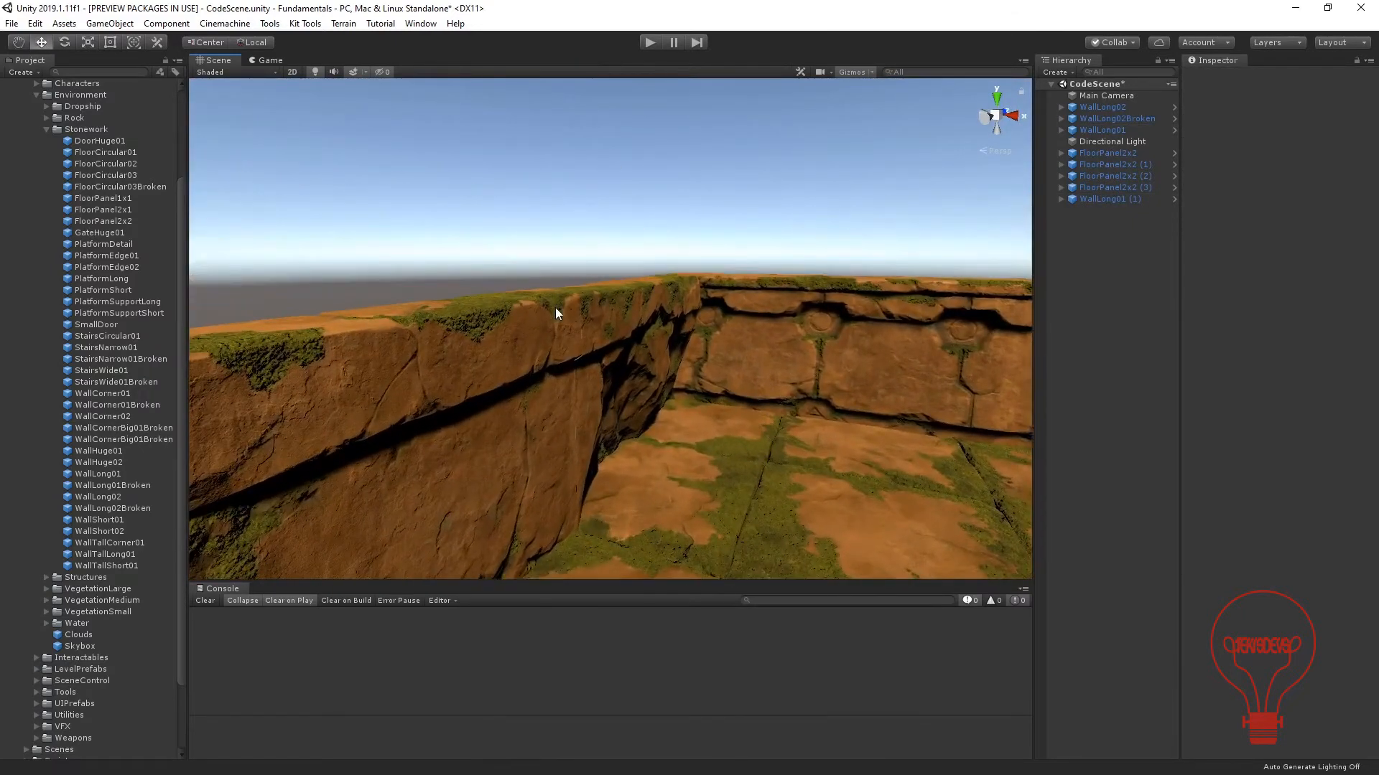
{"action": "middle_click_drag", "start_coordinate": [556, 309], "coordinate": [732, 400]}
{"action": "left_click_drag", "start_coordinate": [733, 400], "coordinate": [584, 418], "text": "alt"}
{"action": "scroll", "coordinate": [689, 394], "scroll_direction": "up", "scroll_amount": 6}
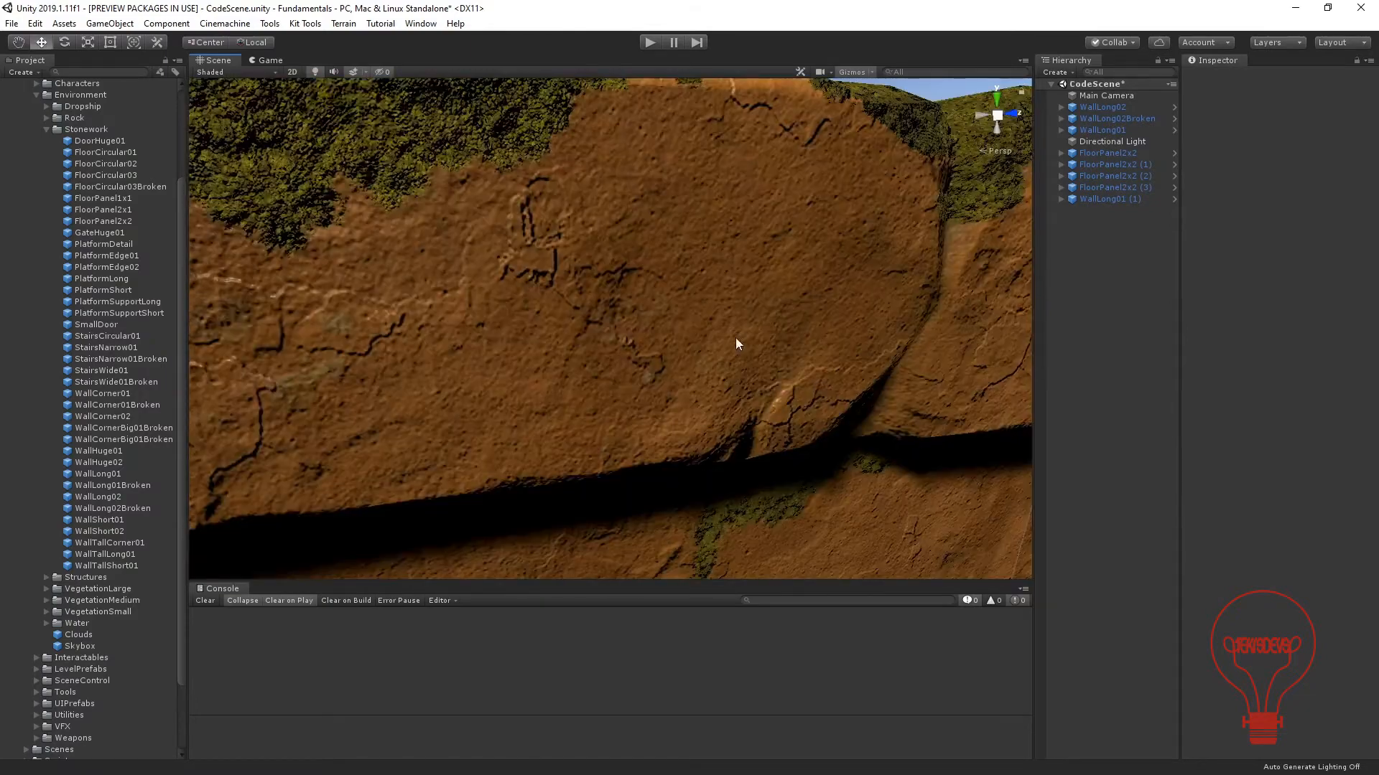
{"action": "middle_click_drag", "start_coordinate": [747, 359], "coordinate": [603, 320]}
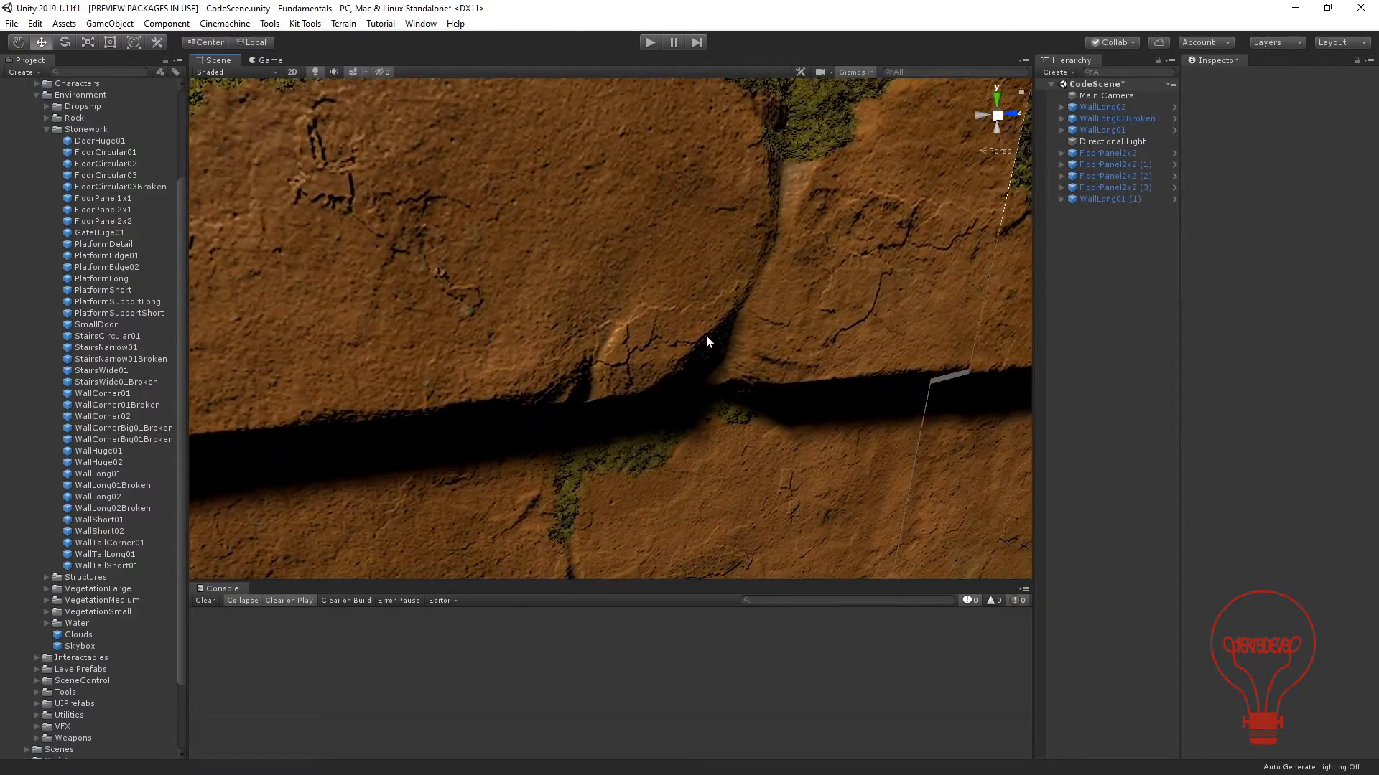
{"action": "middle_click_drag", "start_coordinate": [705, 335], "coordinate": [464, 256]}
{"action": "left_click_drag", "start_coordinate": [680, 364], "coordinate": [716, 404], "text": "alt"}
{"action": "scroll", "coordinate": [711, 412], "scroll_direction": "down", "scroll_amount": 8}
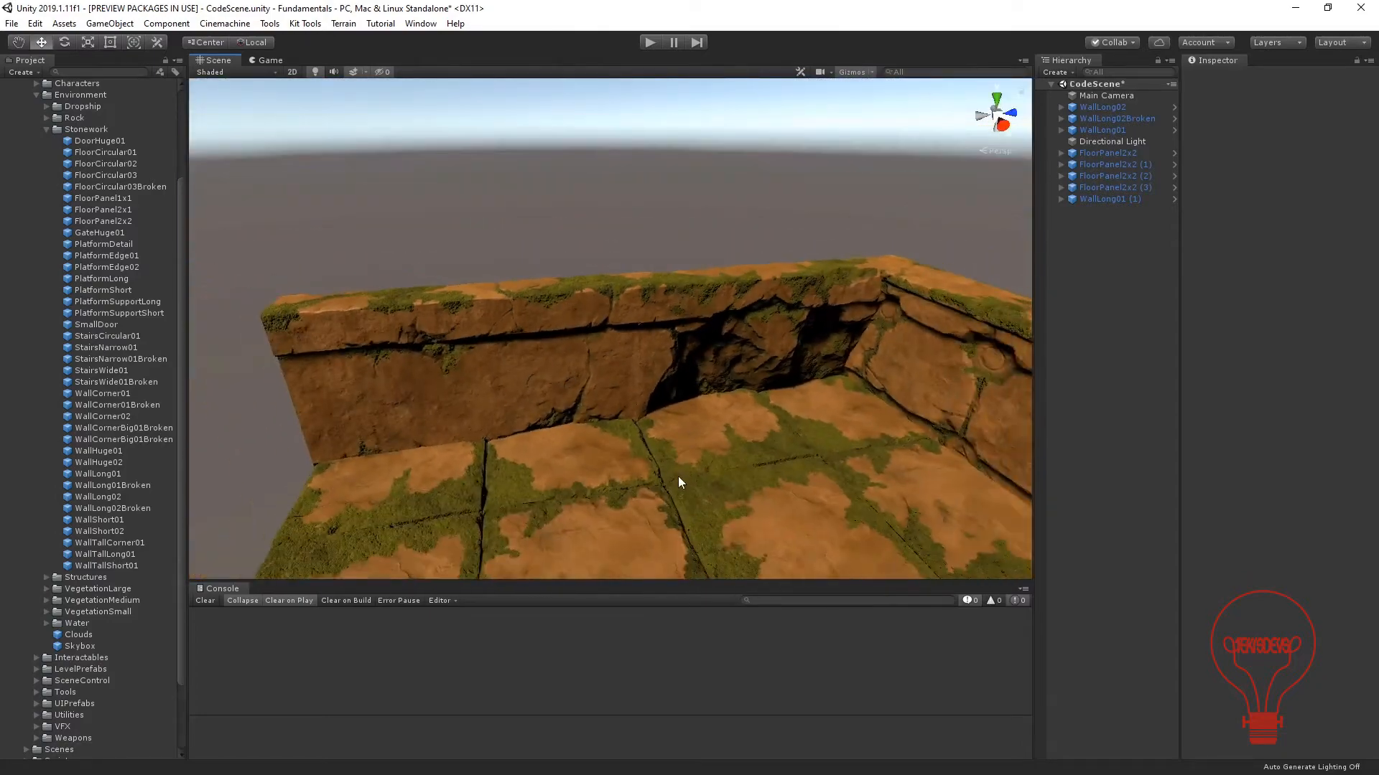
{"action": "middle_click_drag", "start_coordinate": [677, 476], "coordinate": [606, 328]}
{"action": "scroll", "coordinate": [603, 342], "scroll_direction": "down", "scroll_amount": 4}
{"action": "left_click_drag", "start_coordinate": [601, 342], "coordinate": [682, 340], "text": "alt"}
{"action": "scroll", "coordinate": [809, 342], "scroll_direction": "down", "scroll_amount": 4}
{"action": "middle_click_drag", "start_coordinate": [809, 342], "coordinate": [701, 375]}
{"action": "left_click_drag", "start_coordinate": [702, 376], "coordinate": [721, 234], "text": "alt"}
Duplicate the two end walls WallLong01 and WallLong01 (1) together and rotate the copies to 180° about Y.
{"action": "left_click", "coordinate": [728, 190]}
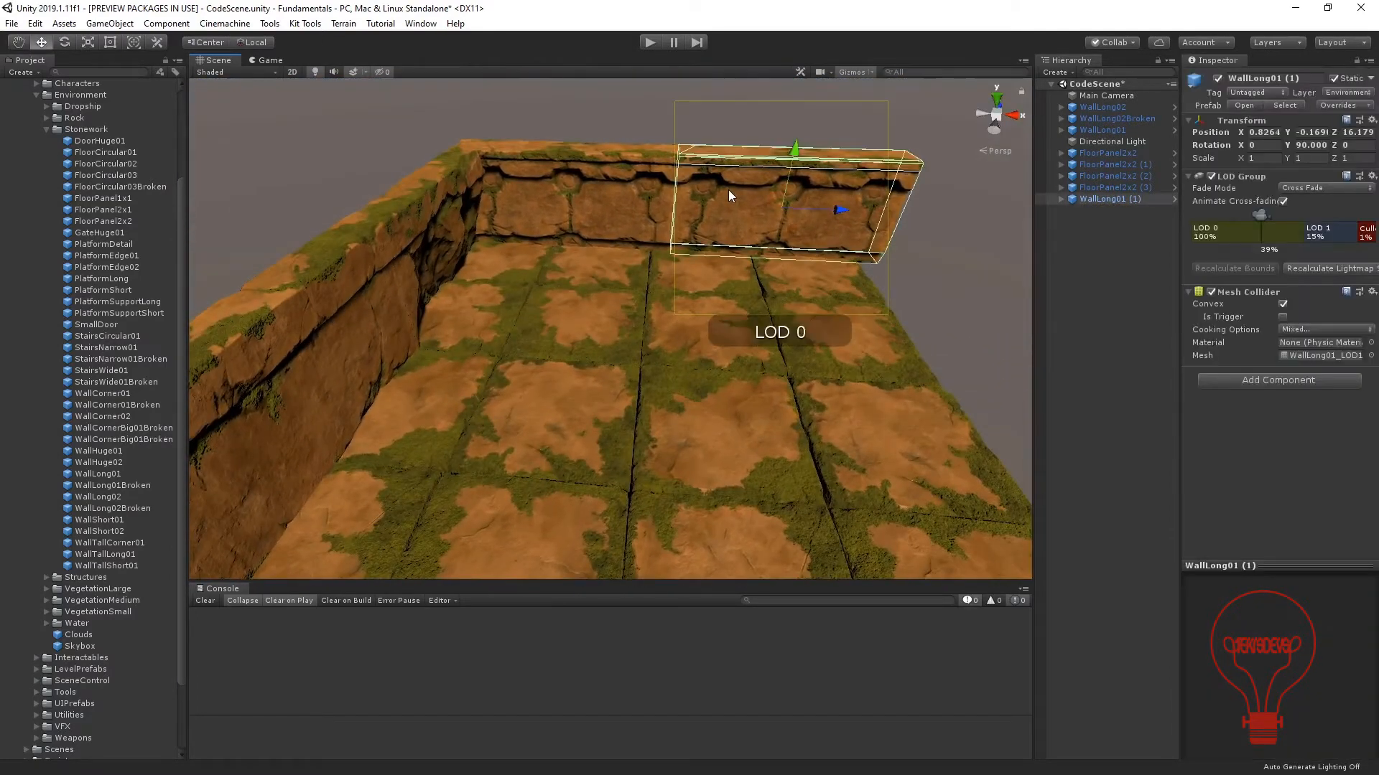
{"action": "left_click", "coordinate": [602, 183], "text": "shift"}
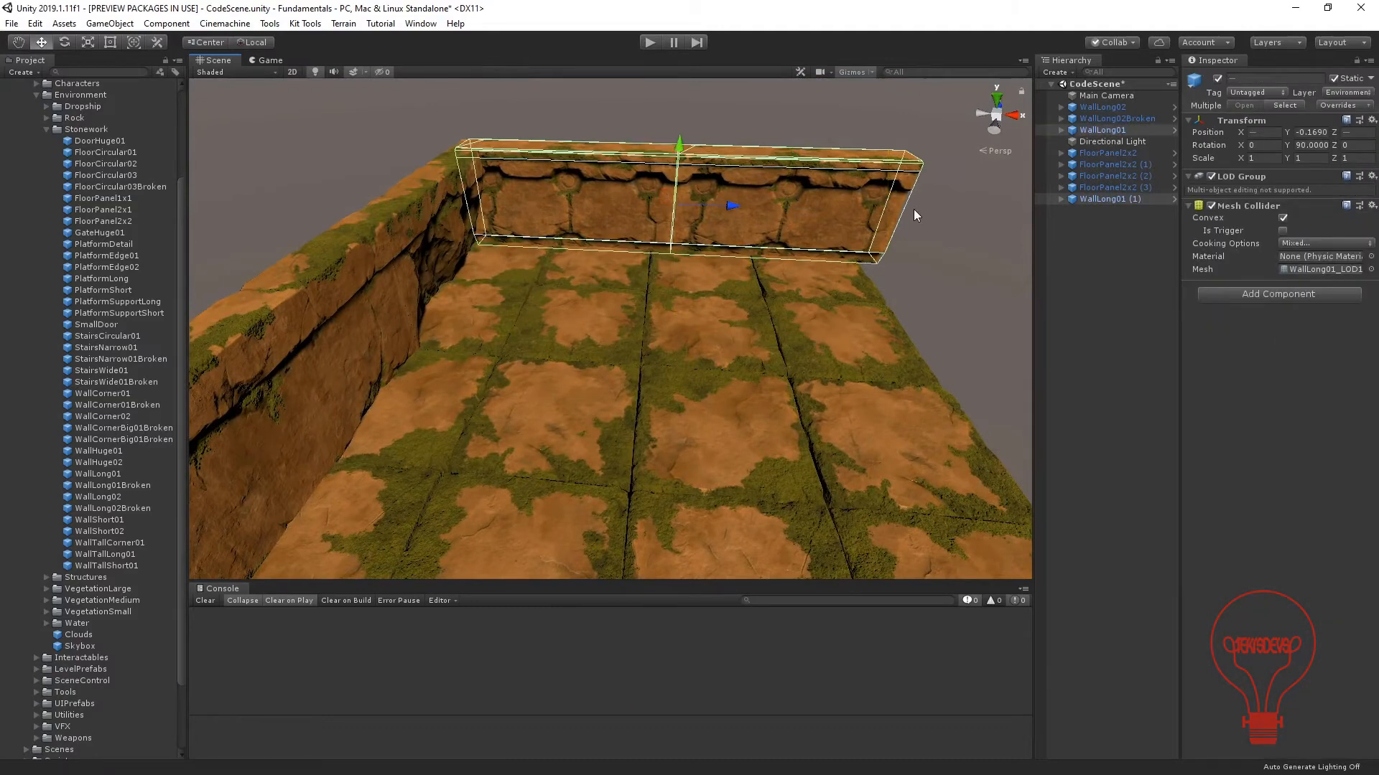
{"action": "key", "text": "ctrl+d"}
{"action": "key", "text": "e"}
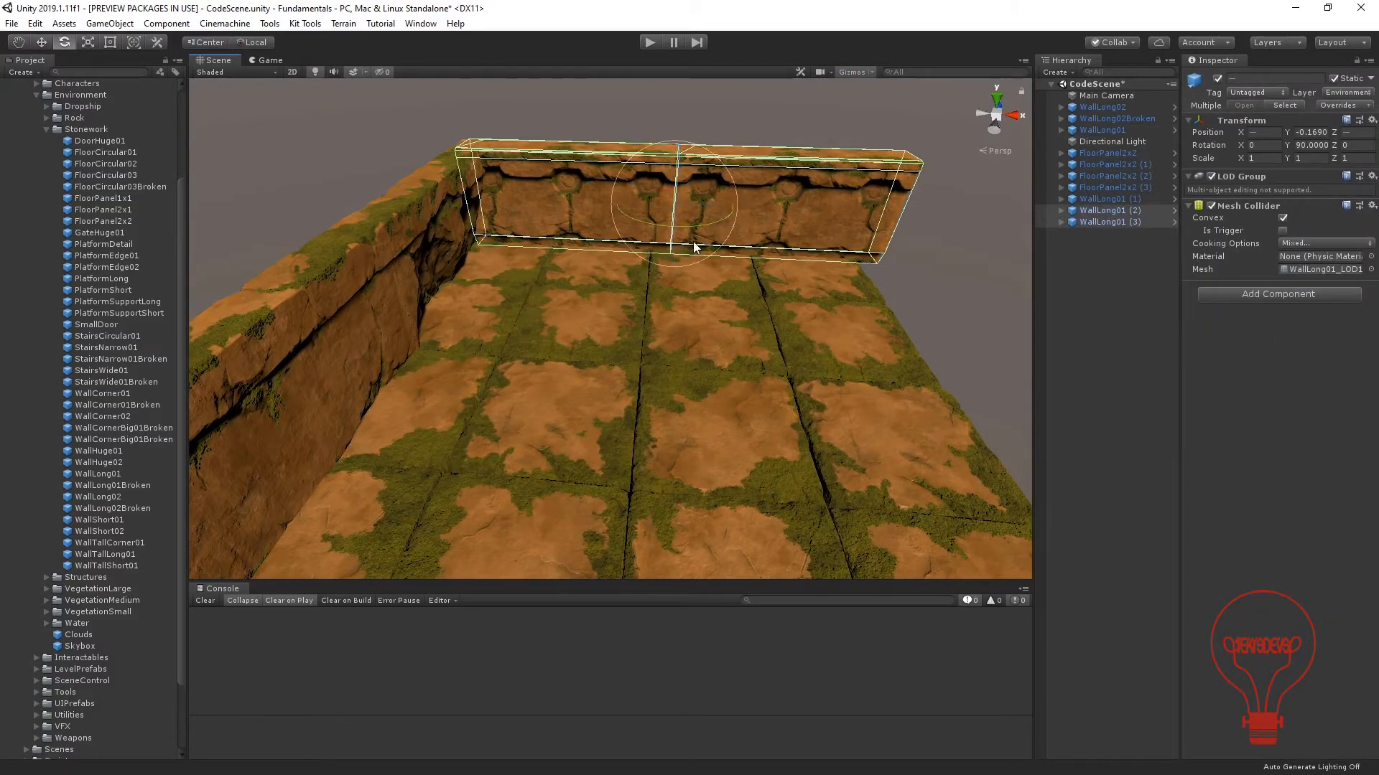
{"action": "left_click_drag", "start_coordinate": [696, 226], "coordinate": [520, 253]}
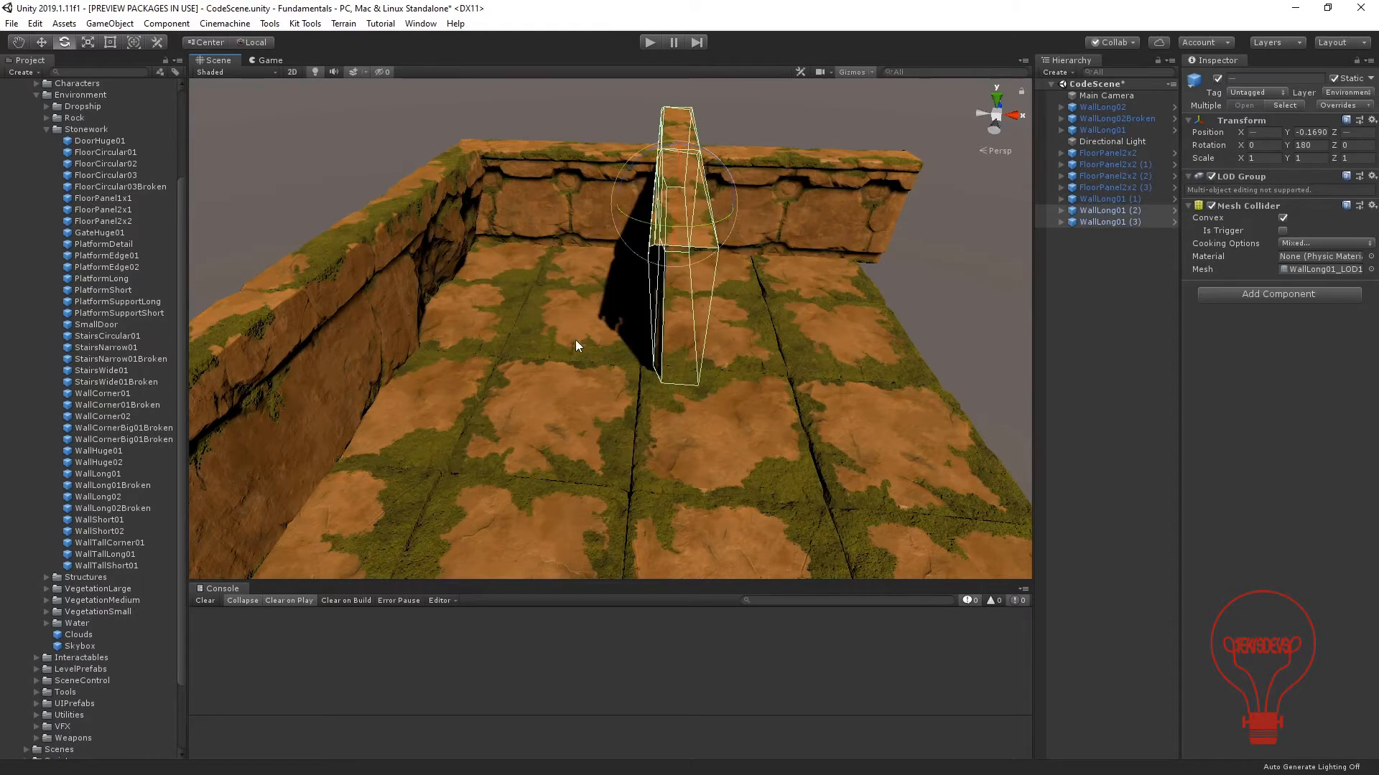
Move WallLong01 (2) and WallLong01 (3) together to the floor's open long side, line them up with its outer edge, and deselect them.
{"action": "middle_click_drag", "start_coordinate": [575, 340], "coordinate": [547, 264]}
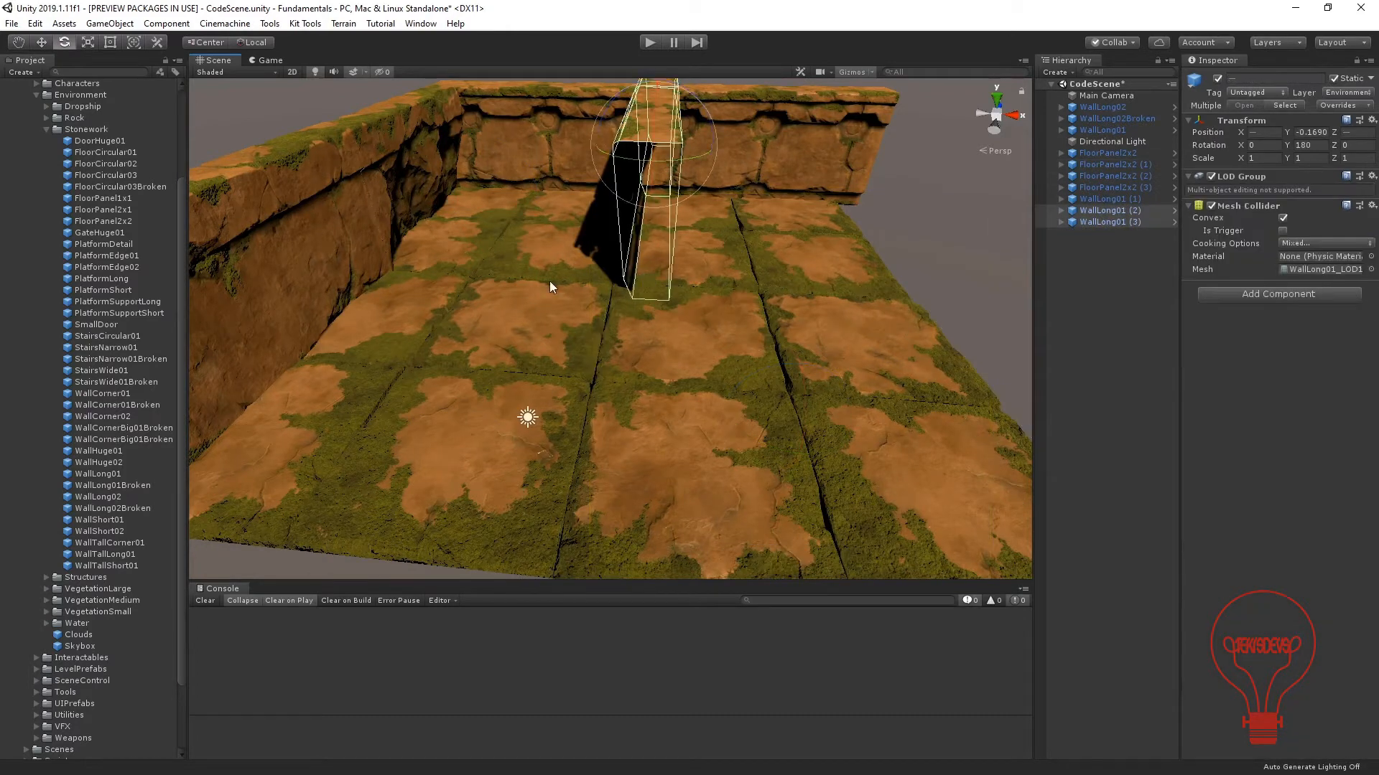
{"action": "left_click_drag", "start_coordinate": [549, 282], "coordinate": [1020, 346], "text": "alt"}
{"action": "key", "text": "w"}
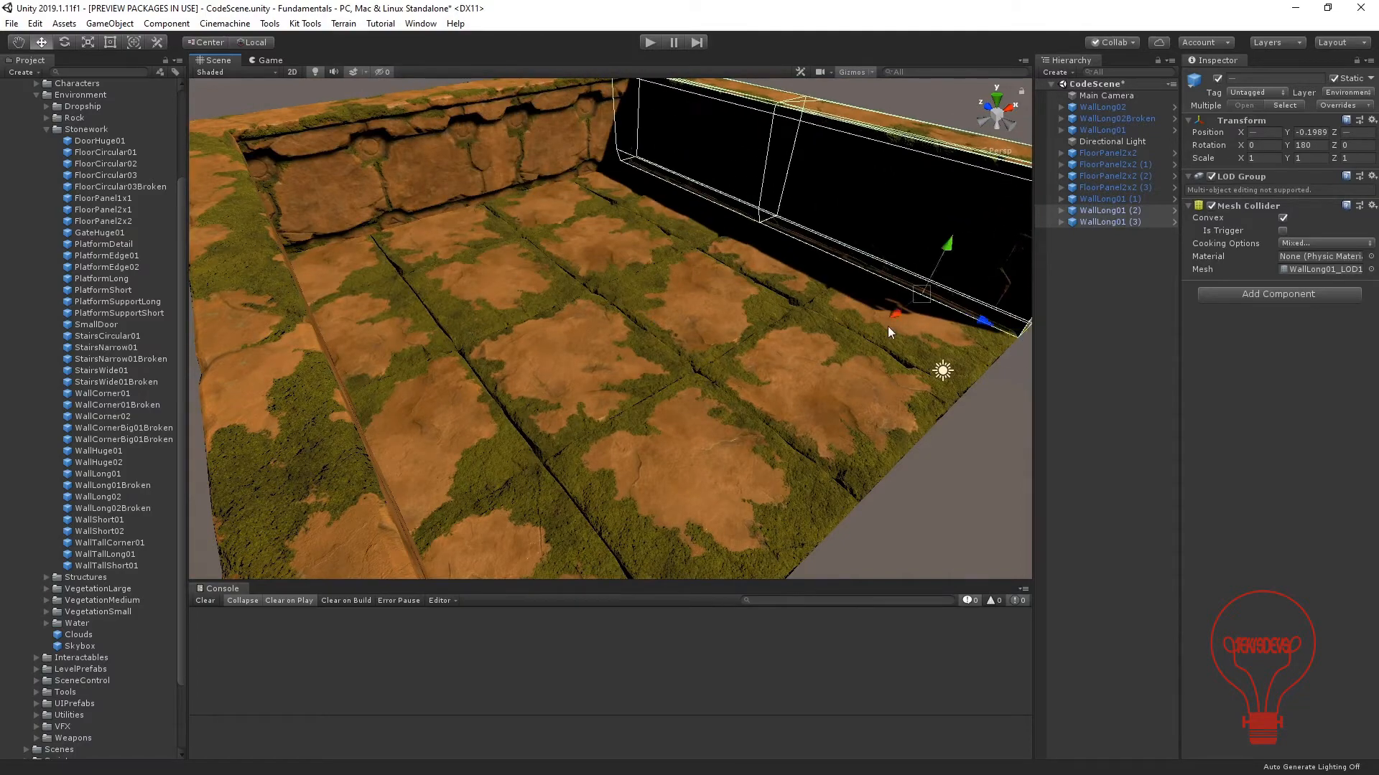
{"action": "left_click_drag", "start_coordinate": [887, 326], "coordinate": [619, 428], "text": "alt"}
{"action": "left_click_drag", "start_coordinate": [827, 411], "coordinate": [742, 323], "text": "alt"}
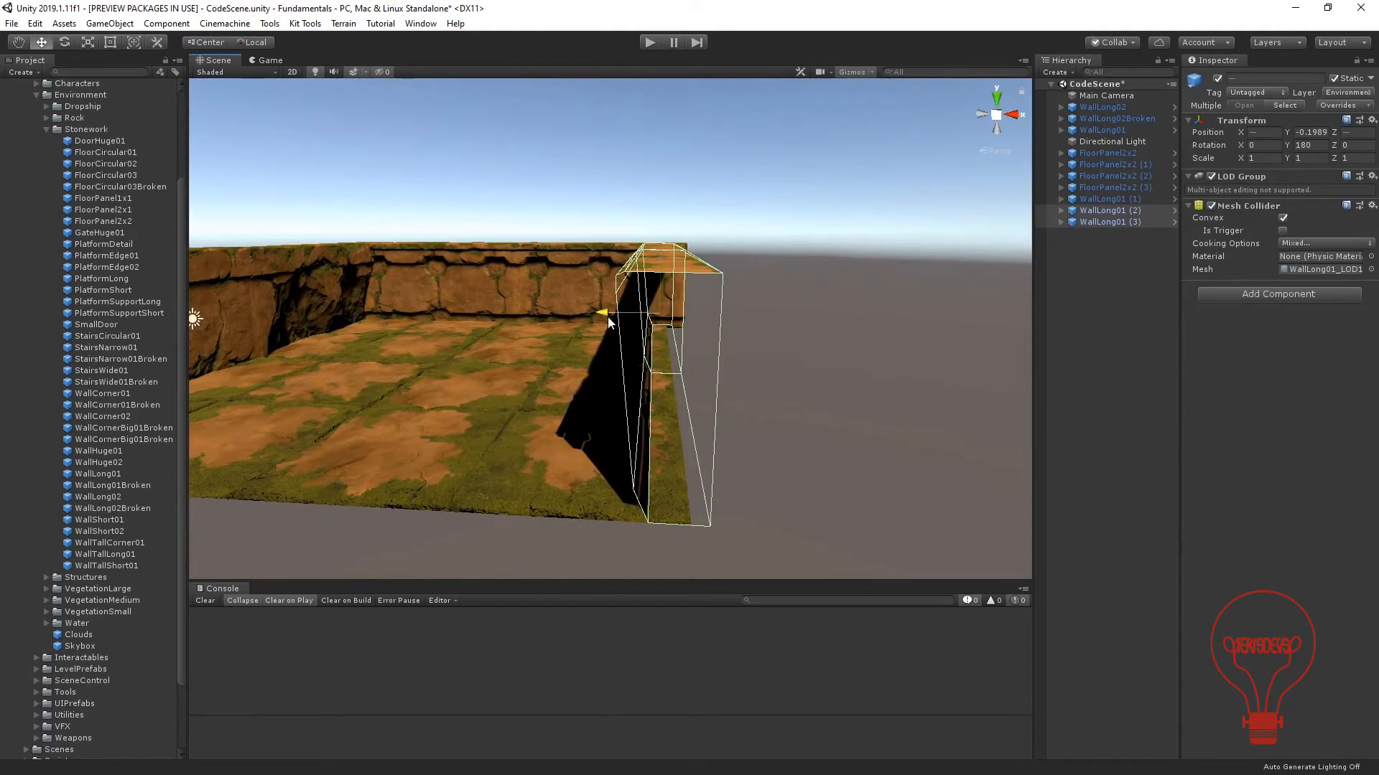
{"action": "left_click_drag", "start_coordinate": [608, 317], "coordinate": [628, 316]}
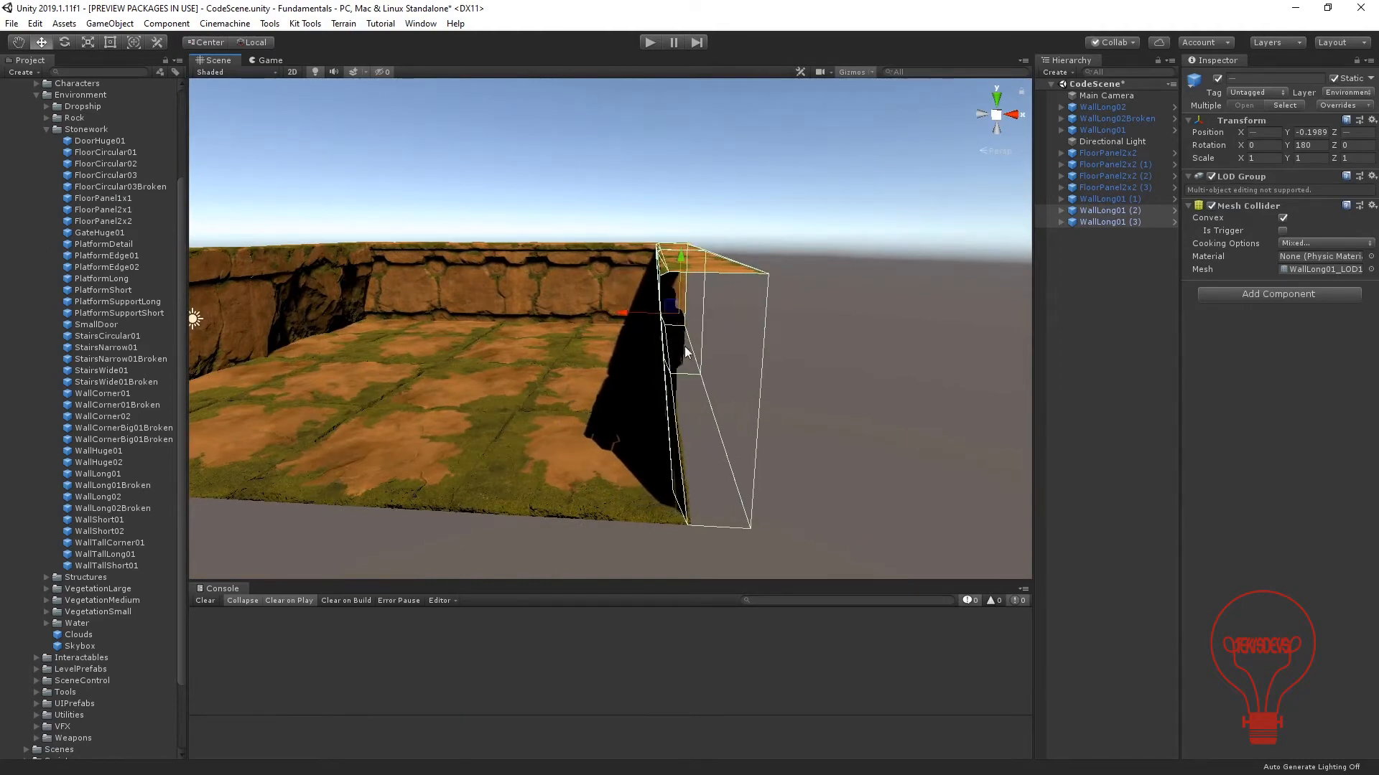
{"action": "left_click", "coordinate": [865, 357]}
Place the SmallDoor prefab in the scene near the long wall with the broken section and focus on it.
{"action": "left_click_drag", "start_coordinate": [864, 357], "coordinate": [554, 334], "text": "alt"}
{"action": "scroll", "coordinate": [431, 288], "scroll_direction": "up", "scroll_amount": 4}
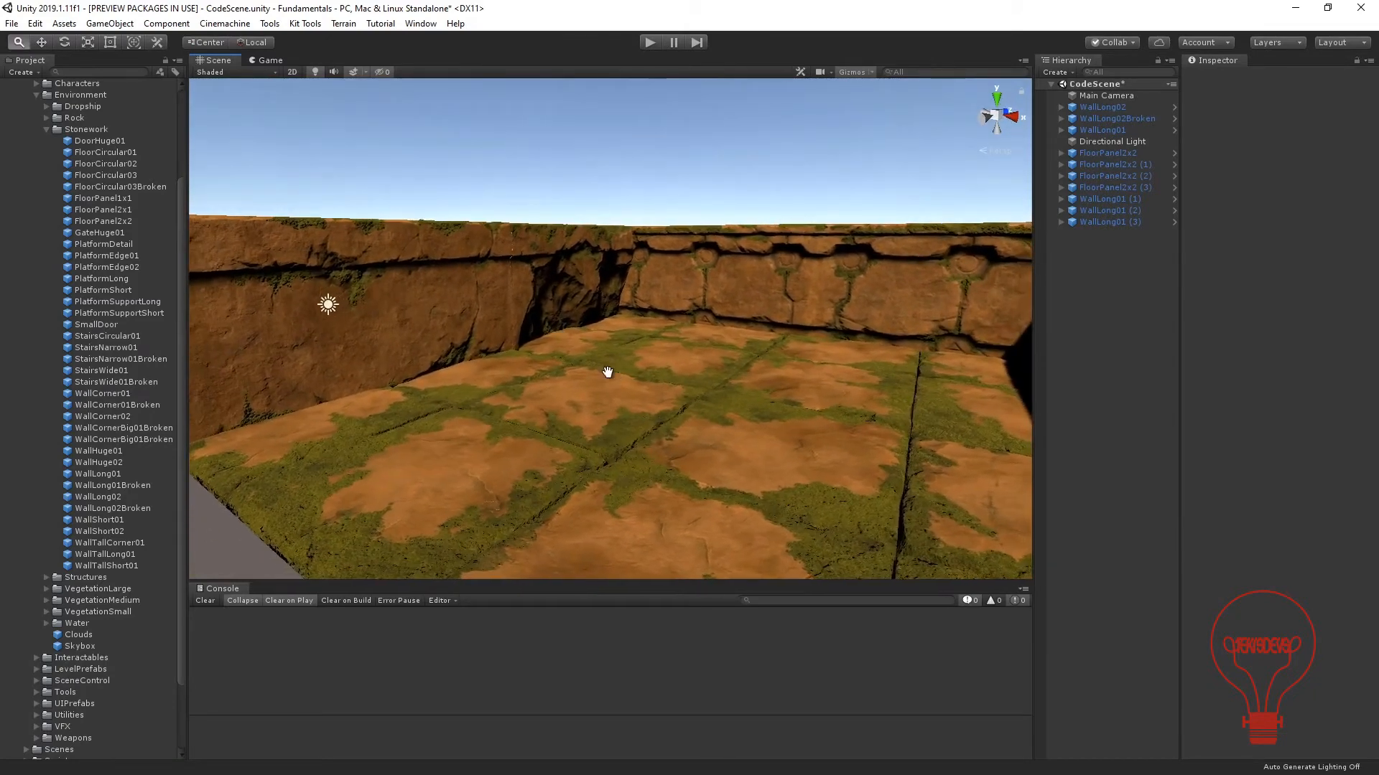
{"action": "middle_click_drag", "start_coordinate": [606, 373], "coordinate": [582, 353]}
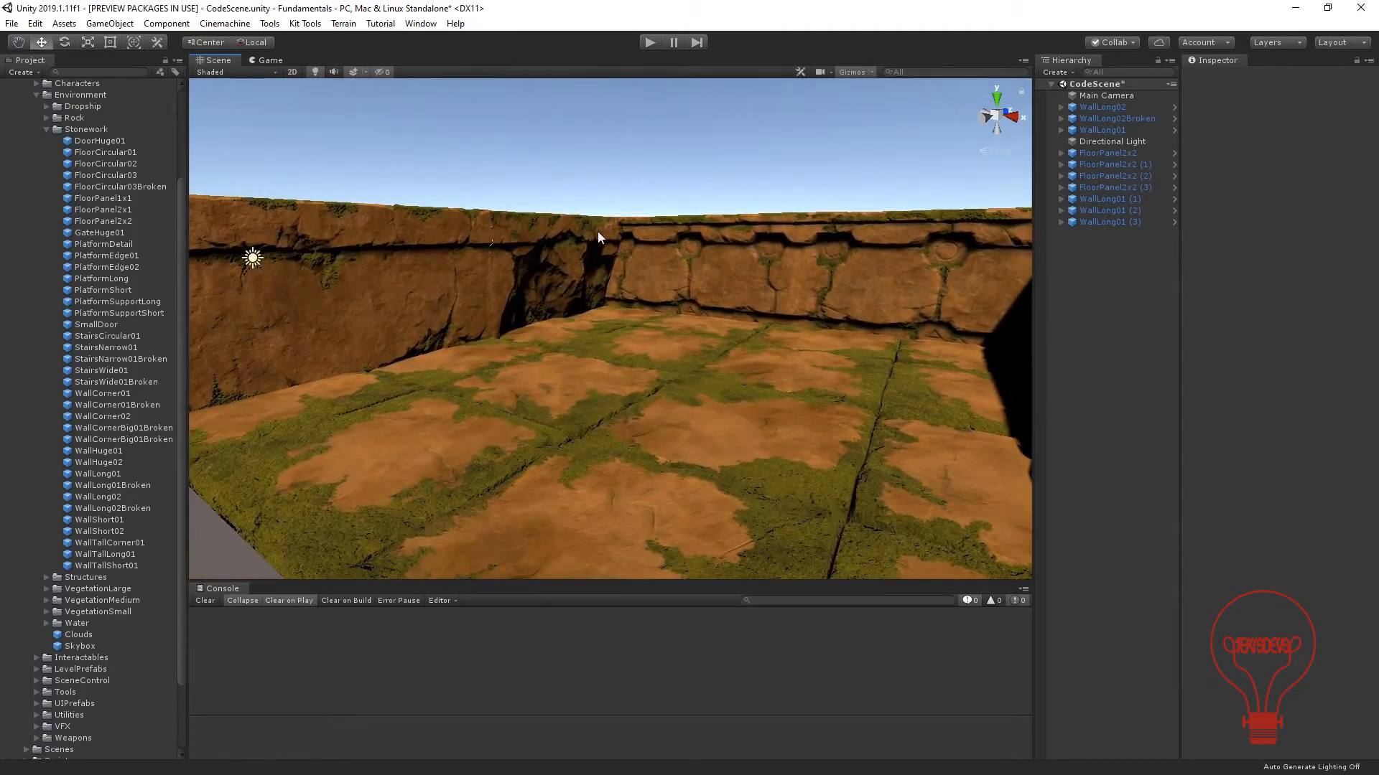
{"action": "key", "text": "Down"}
{"action": "key", "text": "Down"}
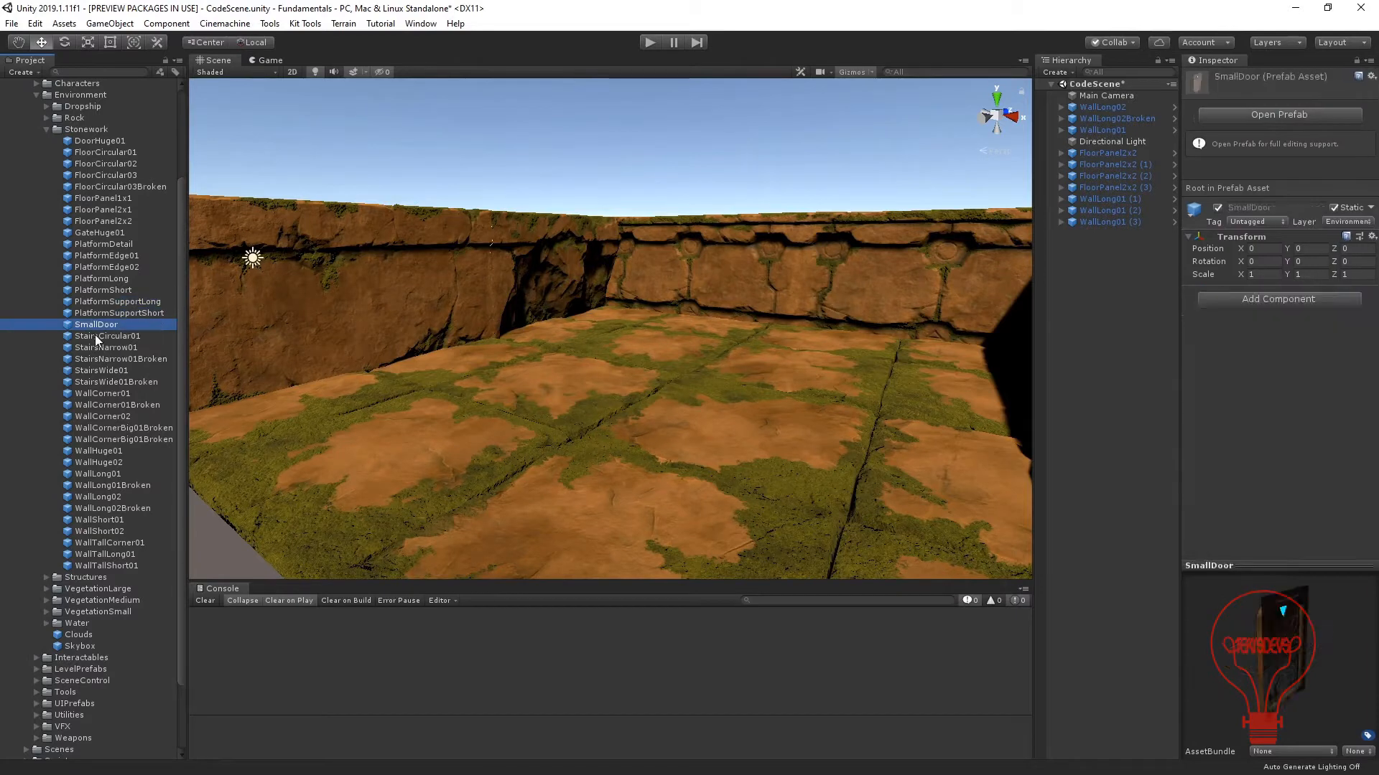
{"action": "left_click_drag", "start_coordinate": [89, 326], "coordinate": [480, 326]}
{"action": "key", "text": "f"}
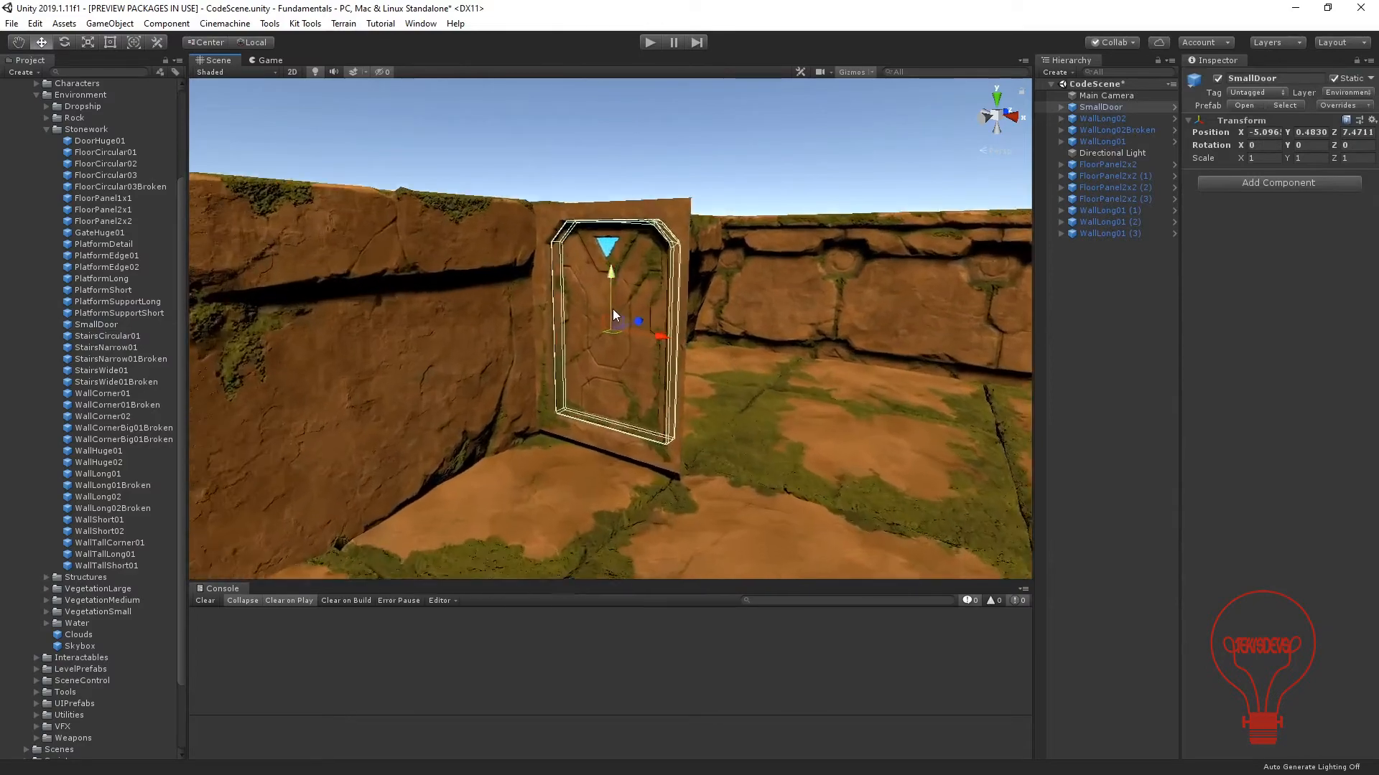
Rotate SmallDoor to -90° about Y so it lies parallel to the long wall.
{"action": "scroll", "coordinate": [613, 308], "scroll_direction": "up", "scroll_amount": 6}
{"action": "left_click_drag", "start_coordinate": [674, 341], "coordinate": [468, 402], "text": "alt"}
{"action": "key", "text": "e"}
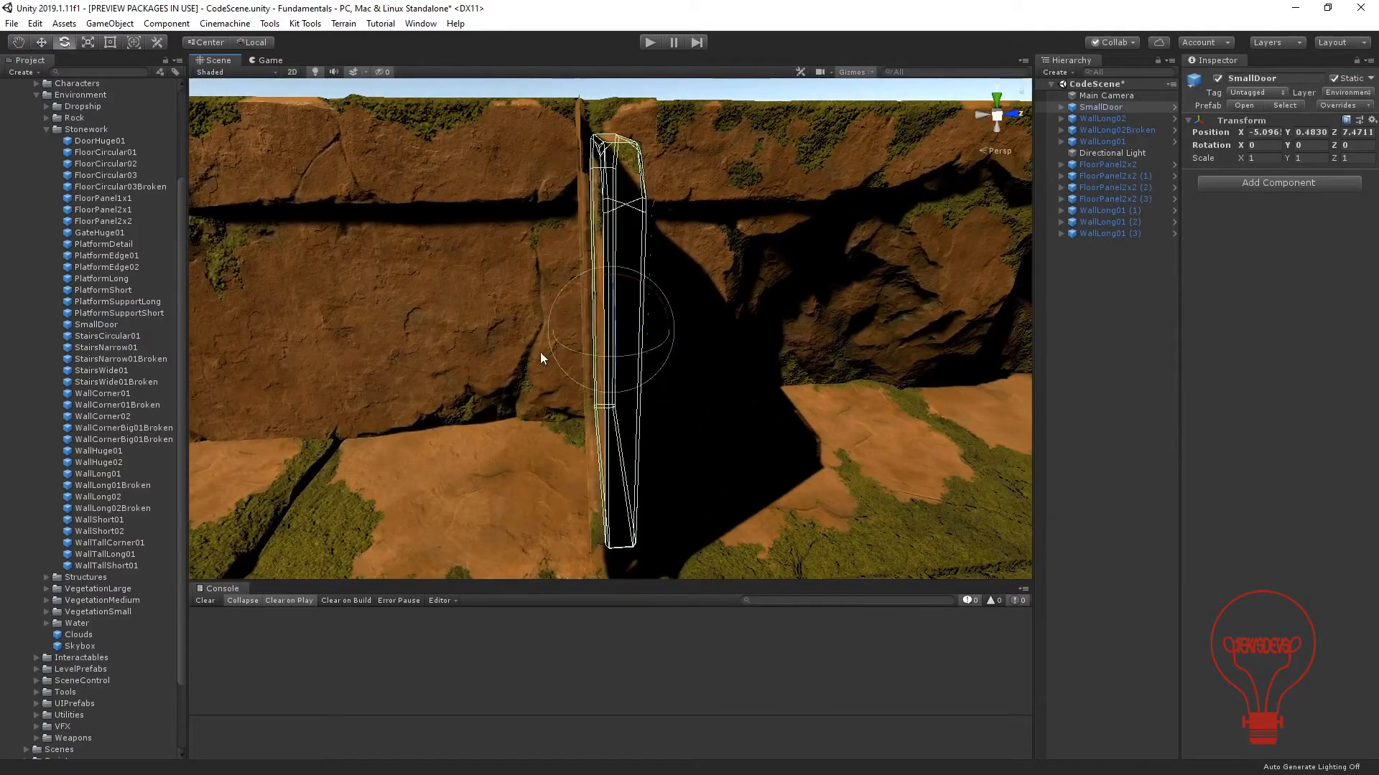
{"action": "left_click_drag", "start_coordinate": [572, 348], "coordinate": [702, 386], "text": "ctrl"}
Embed SmallDoor in the long wall beside its broken section, at about X -6.305, Y 0.173, Z 5.446.
{"action": "key", "text": "w"}
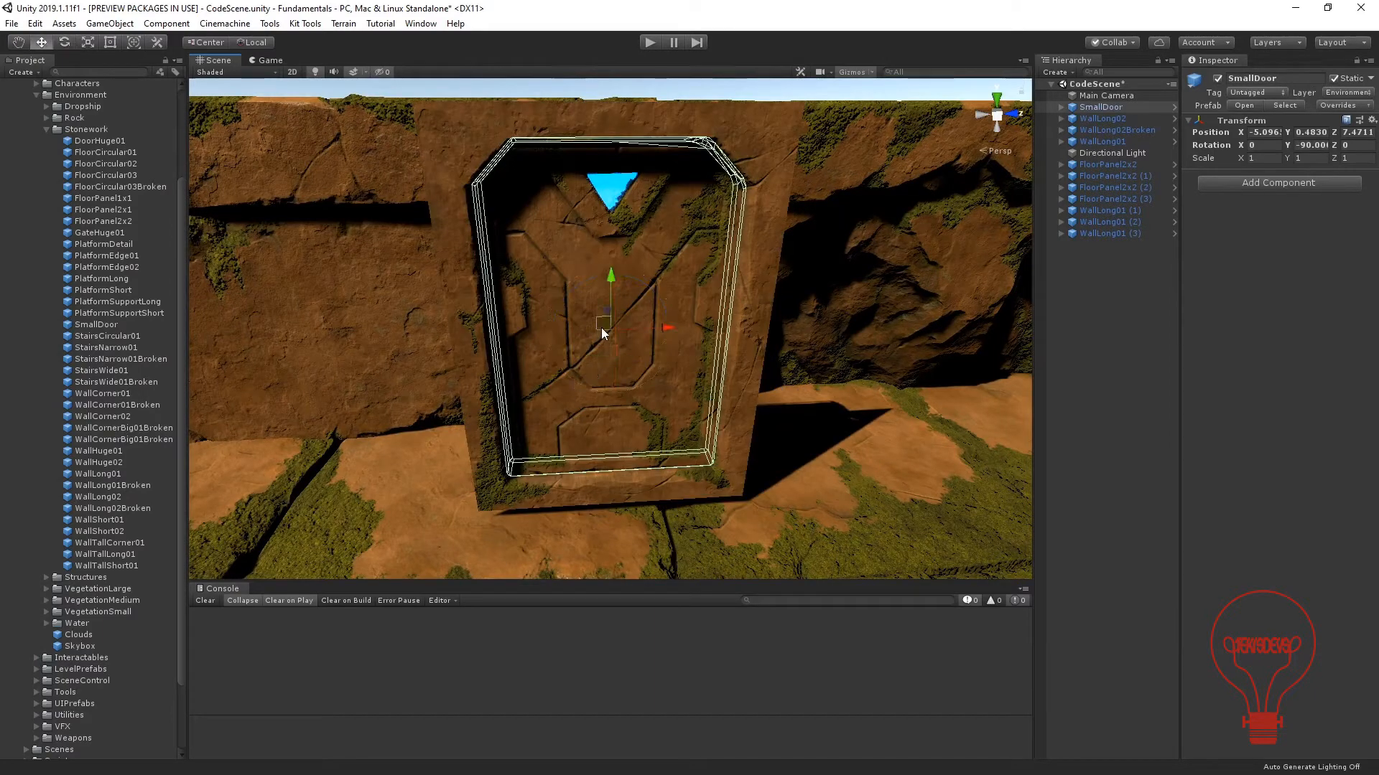
{"action": "left_click_drag", "start_coordinate": [601, 327], "coordinate": [703, 296]}
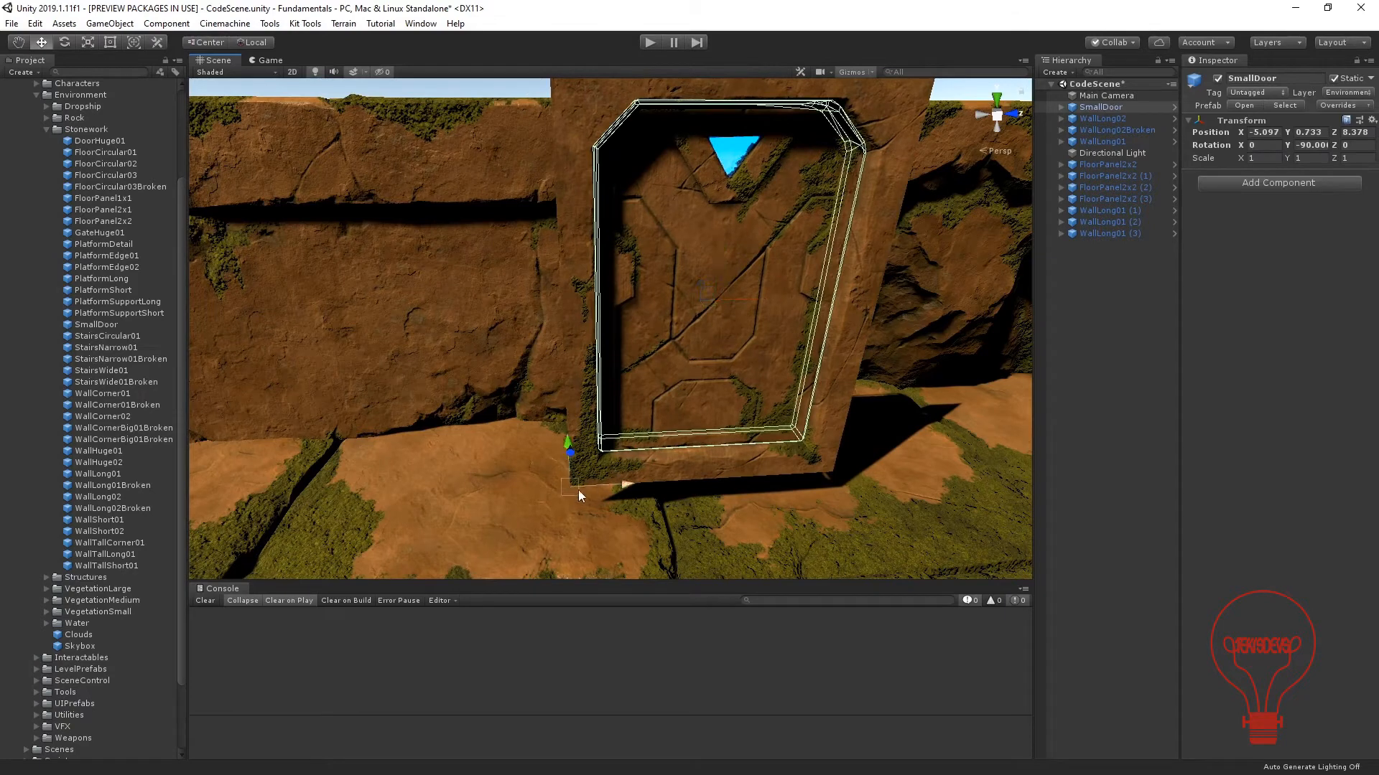
{"action": "scroll", "coordinate": [579, 490], "scroll_direction": "down", "scroll_amount": 3}
{"action": "left_click_drag", "start_coordinate": [565, 451], "coordinate": [566, 451]}
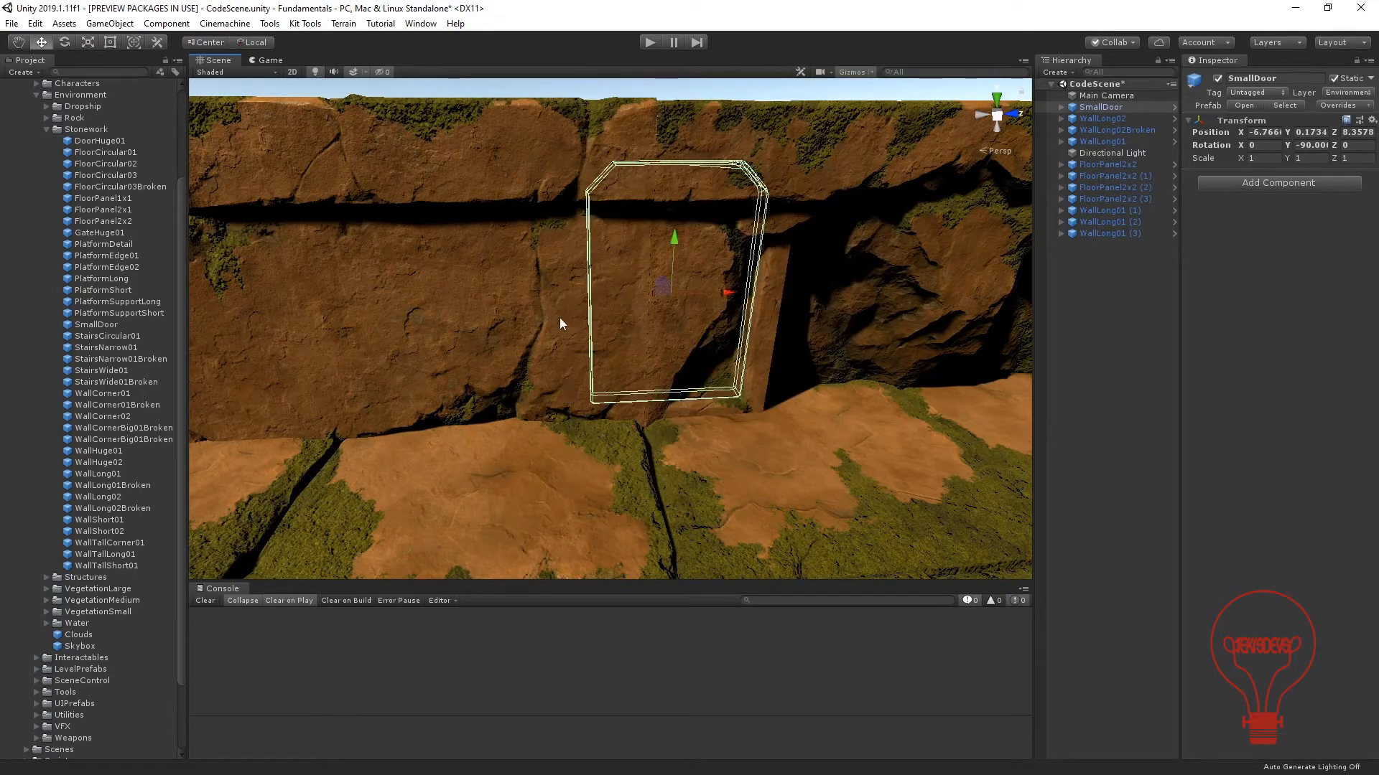
{"action": "left_click_drag", "start_coordinate": [507, 332], "coordinate": [490, 380], "text": "alt"}
{"action": "middle_click_drag", "start_coordinate": [382, 437], "coordinate": [750, 427]}
{"action": "left_click_drag", "start_coordinate": [790, 343], "coordinate": [770, 344]}
{"action": "left_click_drag", "start_coordinate": [790, 430], "coordinate": [817, 435], "text": "alt"}
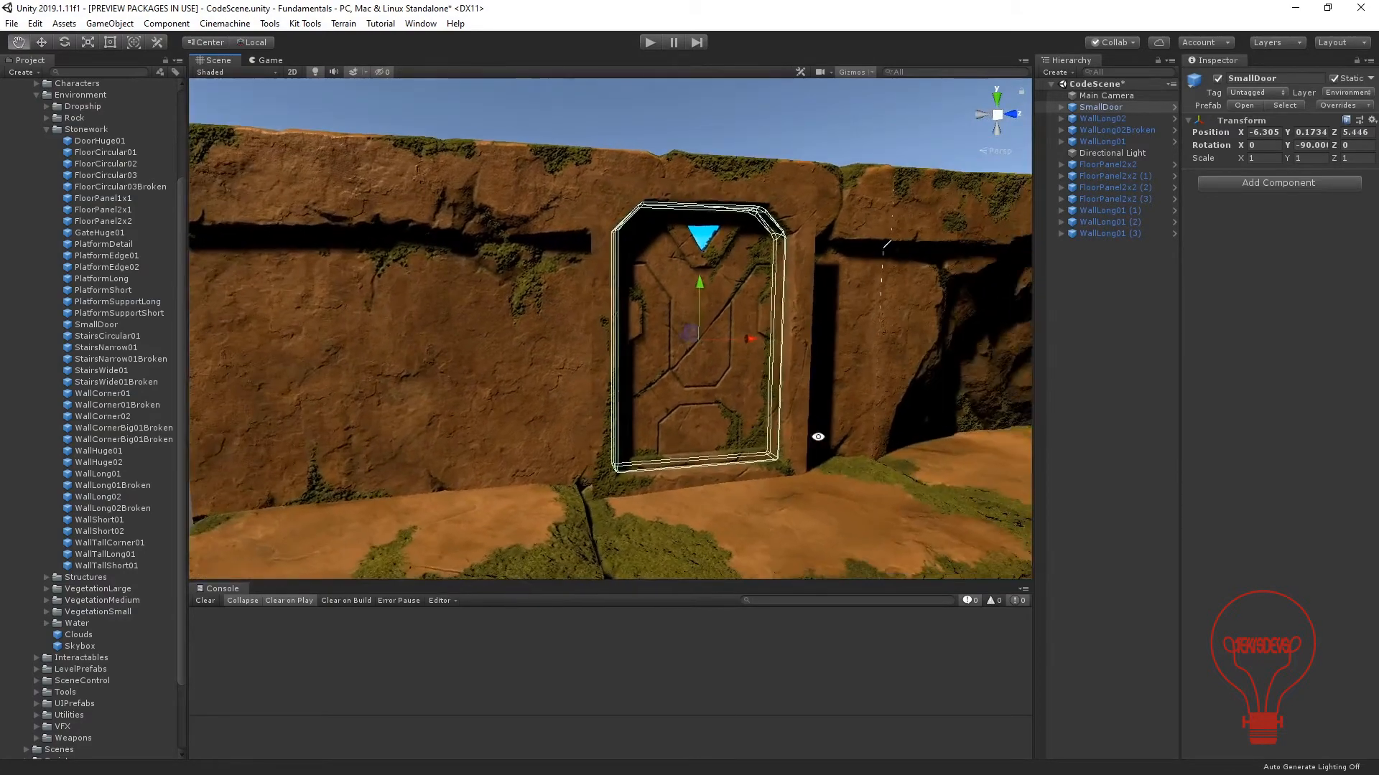
Look at the WallCorner01 prefab and place WallCorner01Broken in the scene beside the door.
{"action": "scroll", "coordinate": [720, 429], "scroll_direction": "down", "scroll_amount": 3}
{"action": "scroll", "coordinate": [665, 458], "scroll_direction": "up", "scroll_amount": 5}
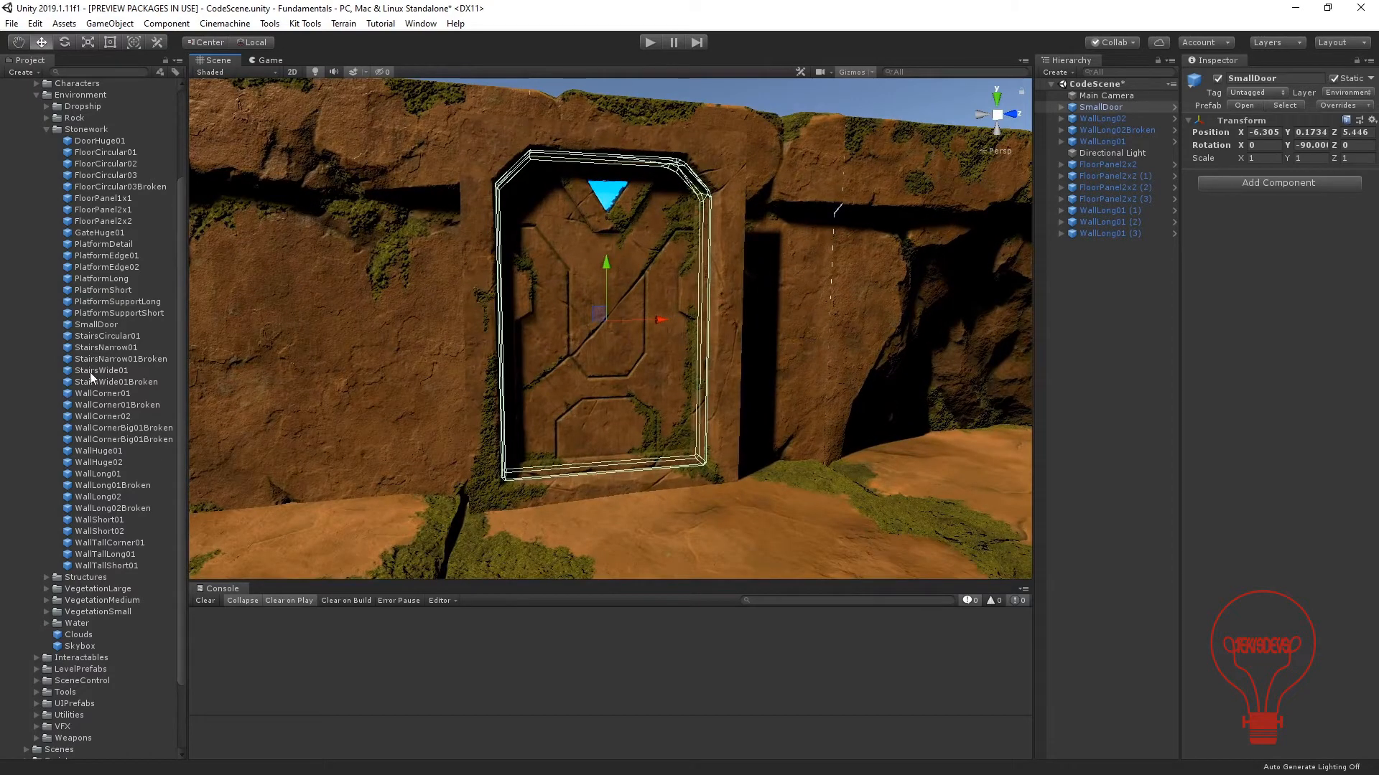
{"action": "left_click", "coordinate": [99, 395]}
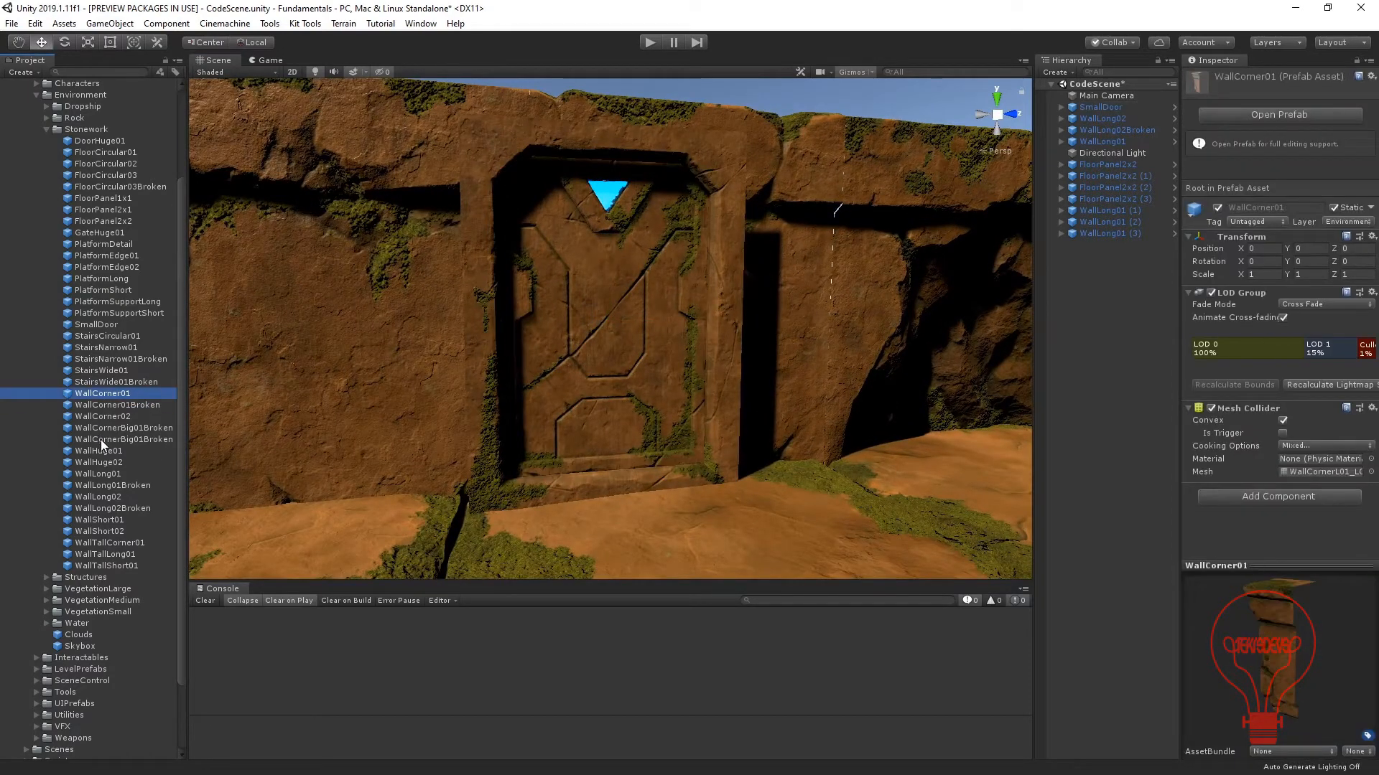
{"action": "left_click", "coordinate": [100, 405]}
{"action": "left_click_drag", "start_coordinate": [100, 405], "coordinate": [749, 466]}
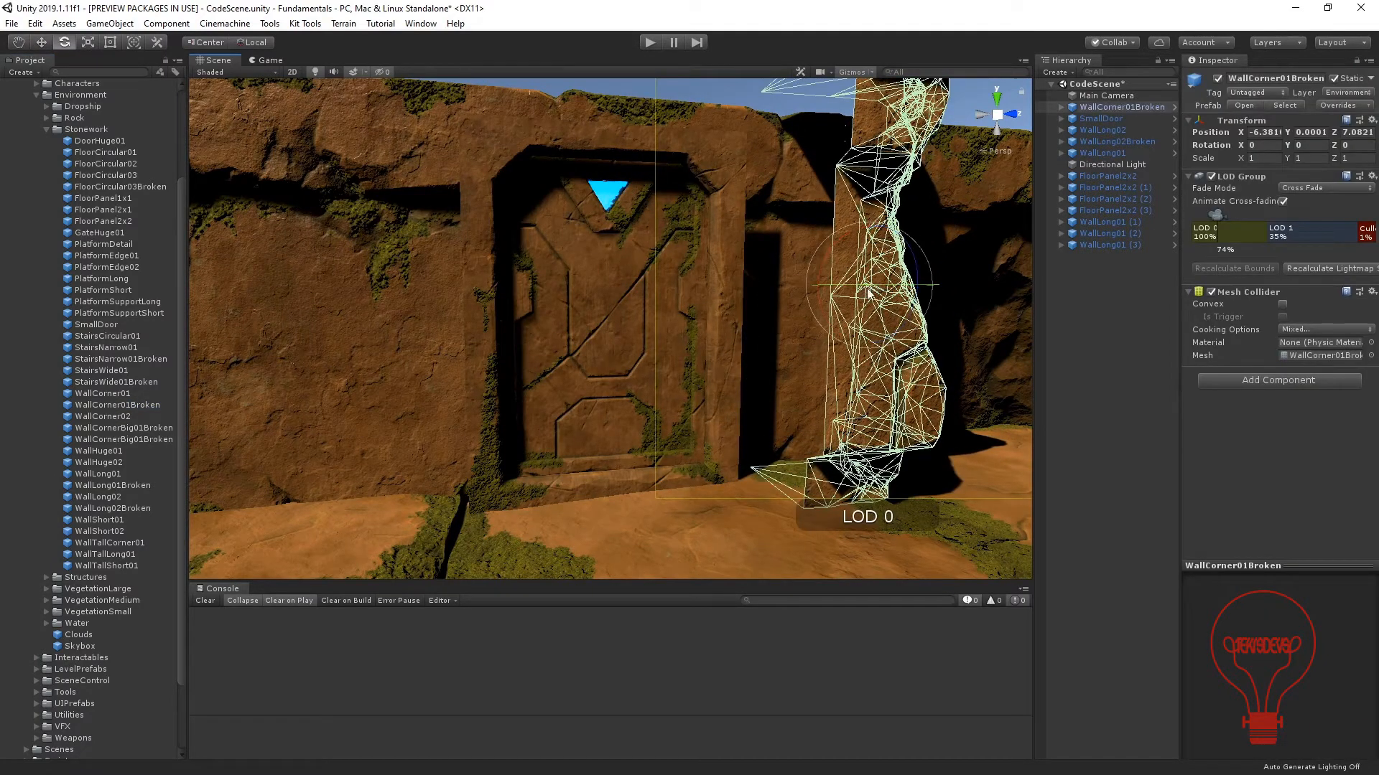
Rotate WallCorner01Broken to 60° about Y and move it against the wall next to the door, at X -7.11, Y 0.032, Z 7.466.
{"action": "left_click_drag", "start_coordinate": [868, 290], "coordinate": [743, 349]}
{"action": "left_click_drag", "start_coordinate": [829, 410], "coordinate": [899, 253], "text": "alt"}
{"action": "left_click_drag", "start_coordinate": [843, 216], "coordinate": [661, 293]}
{"action": "left_click_drag", "start_coordinate": [503, 316], "coordinate": [717, 153], "text": "alt"}
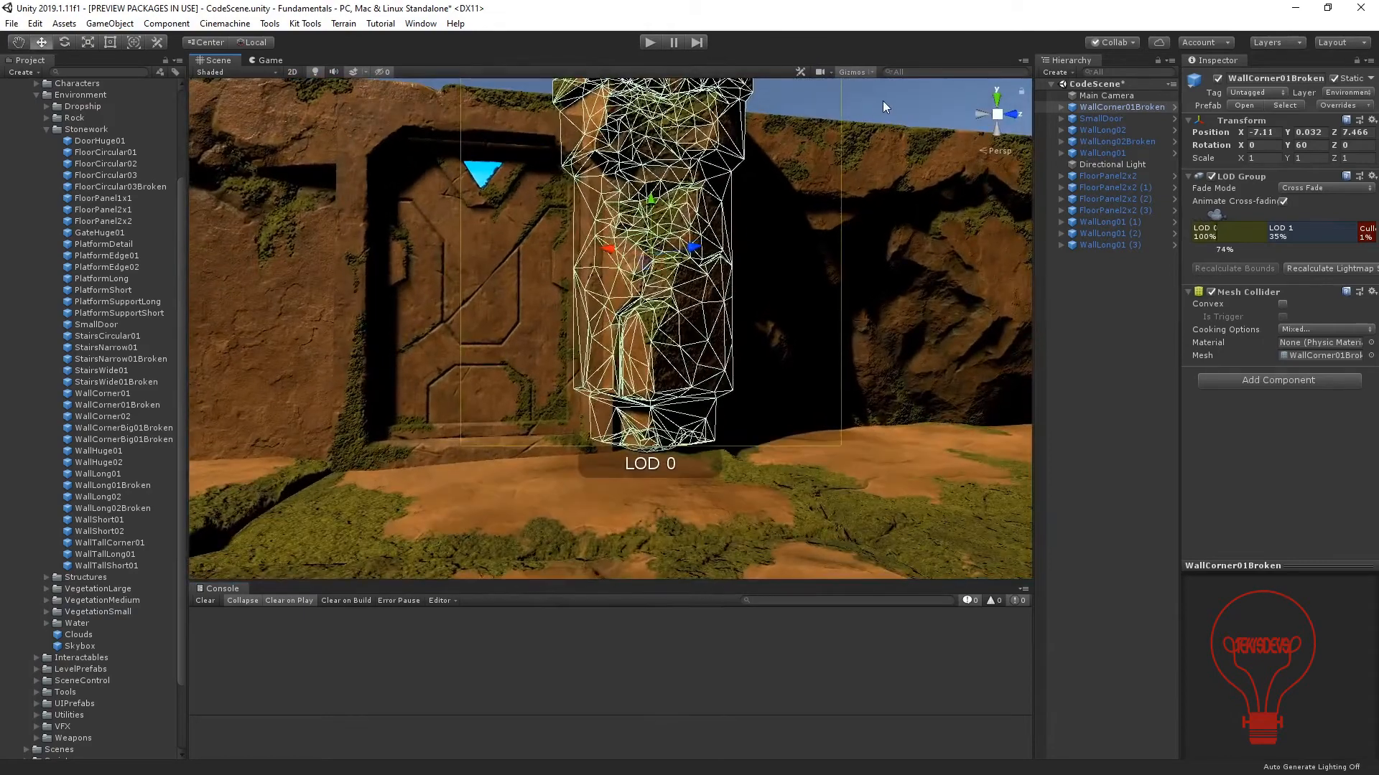
Lower WallCorner01Broken to about Y -0.229 so its top comes closer to the wall's height.
{"action": "left_click", "coordinate": [883, 103]}
{"action": "mouse_move", "coordinate": [793, 175]}
{"action": "left_mouse_down", "text": "alt"}
{"action": "mouse_move", "coordinate": [578, 363]}
{"action": "mouse_move", "coordinate": [518, 234]}
{"action": "mouse_move", "coordinate": [400, 308]}
{"action": "mouse_move", "coordinate": [680, 311]}
{"action": "mouse_move", "coordinate": [570, 367]}
{"action": "mouse_move", "coordinate": [618, 394]}
{"action": "mouse_move", "coordinate": [473, 384]}
{"action": "mouse_move", "coordinate": [485, 383]}
{"action": "left_mouse_up", "text": "alt"}
{"action": "left_click", "coordinate": [603, 251]}
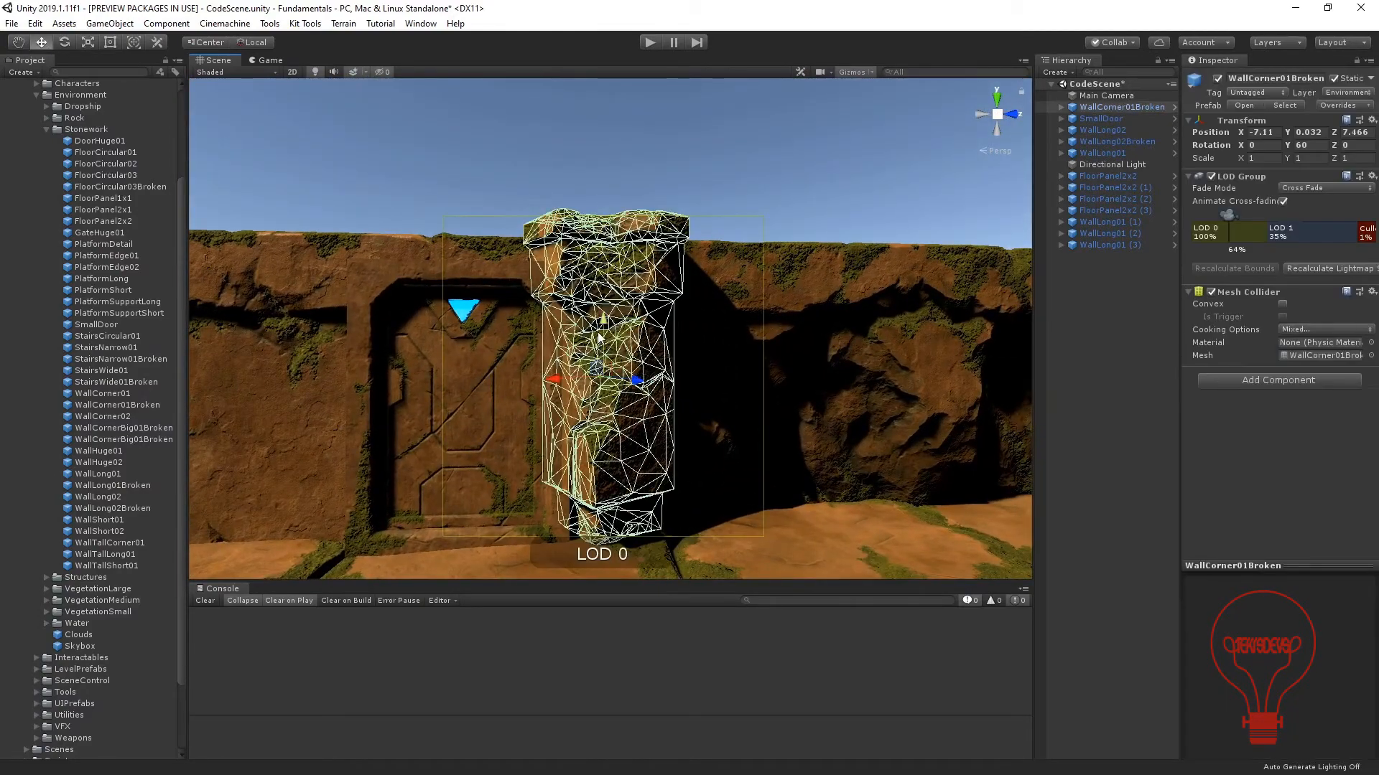
{"action": "left_click_drag", "start_coordinate": [599, 336], "coordinate": [603, 353]}
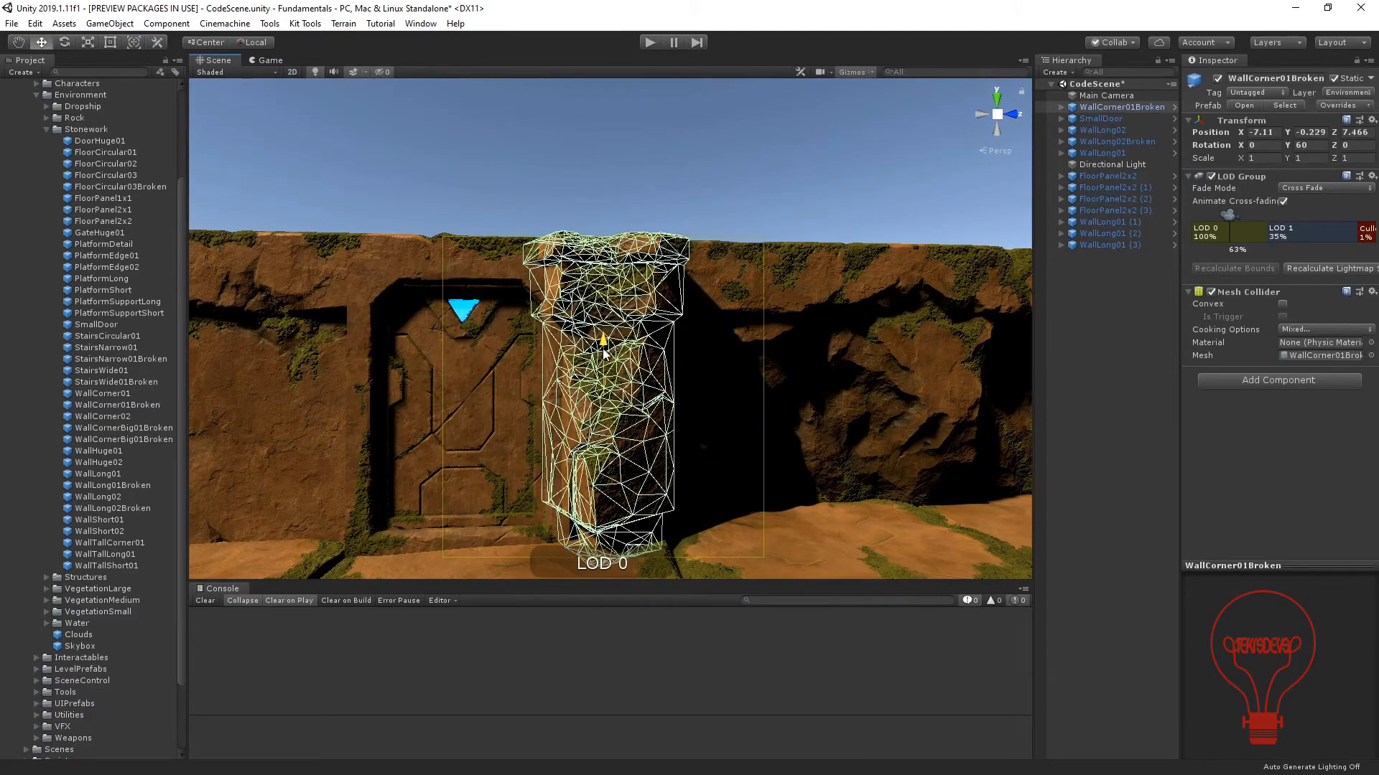
Look through the WallCorner prefabs and place WallCorner02 on the unpillared side of the door, at about X -6.424, Y 0.018, Z 2.826.
{"action": "left_click", "coordinate": [583, 207]}
{"action": "left_click_drag", "start_coordinate": [479, 359], "coordinate": [537, 466], "text": "alt"}
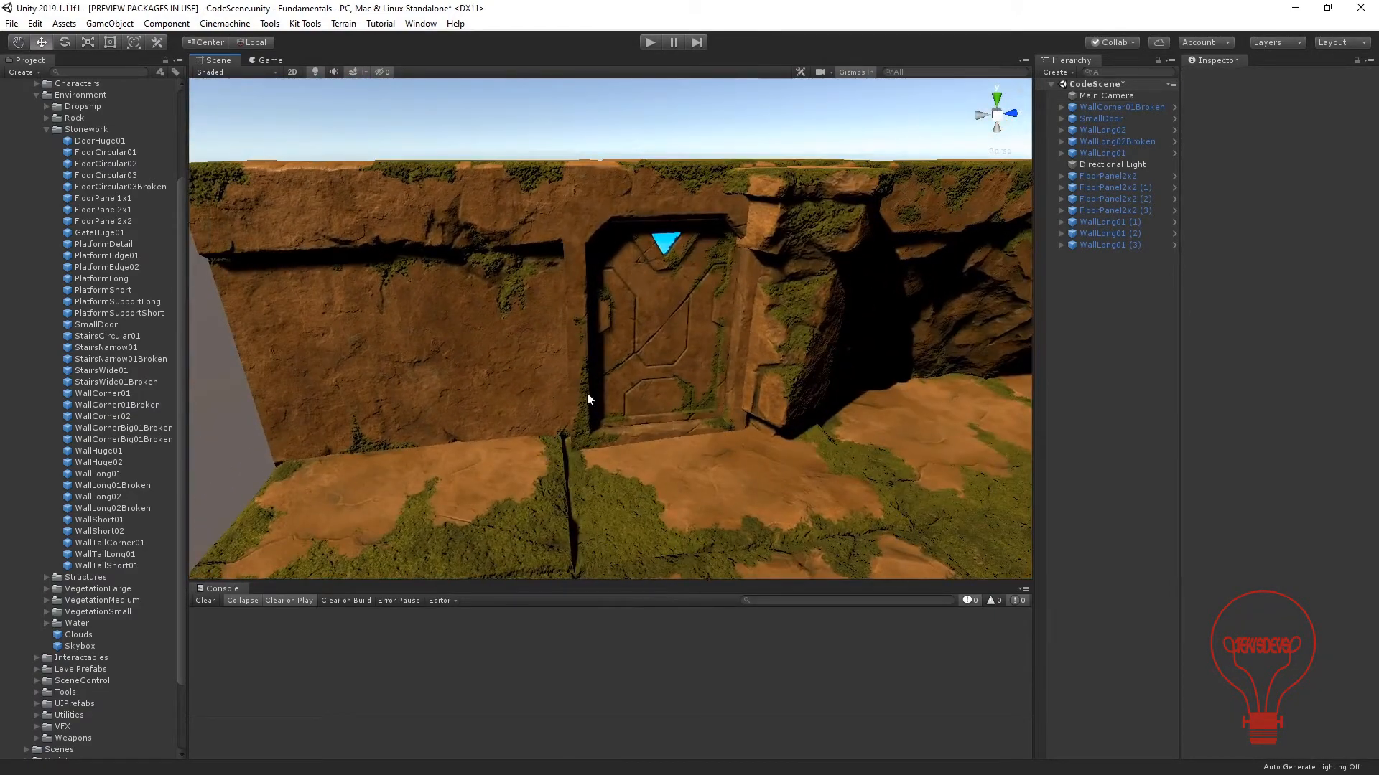
{"action": "left_click", "coordinate": [95, 409]}
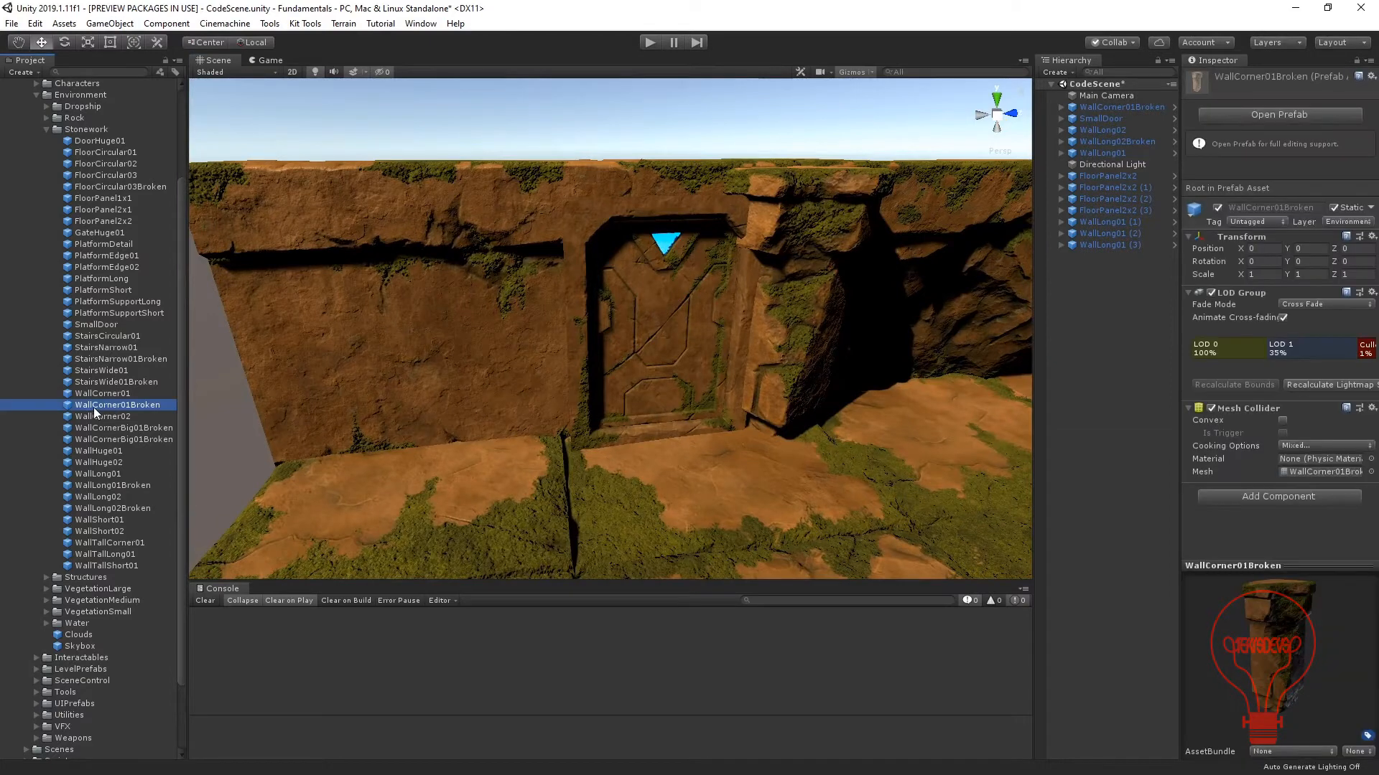
{"action": "left_click", "coordinate": [98, 417]}
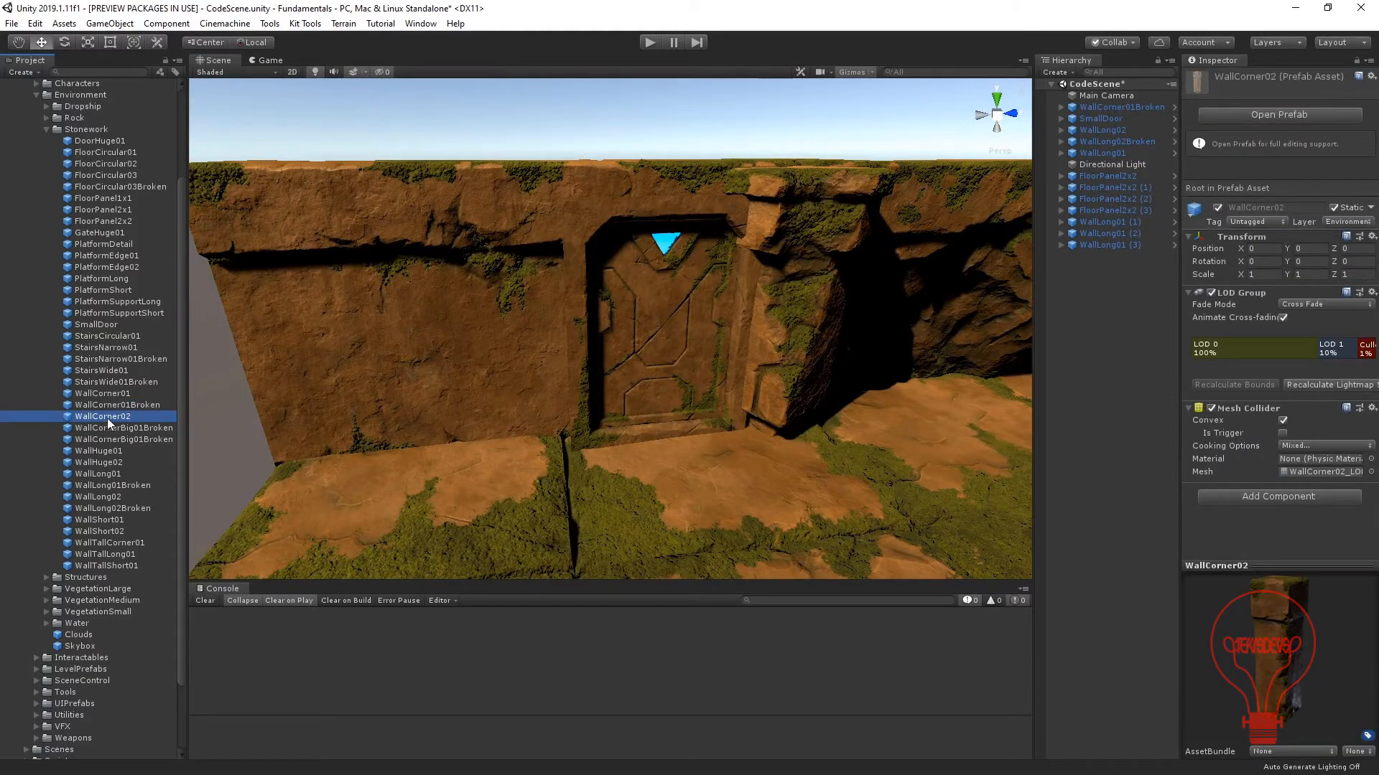
{"action": "left_click_drag", "start_coordinate": [106, 418], "coordinate": [578, 368]}
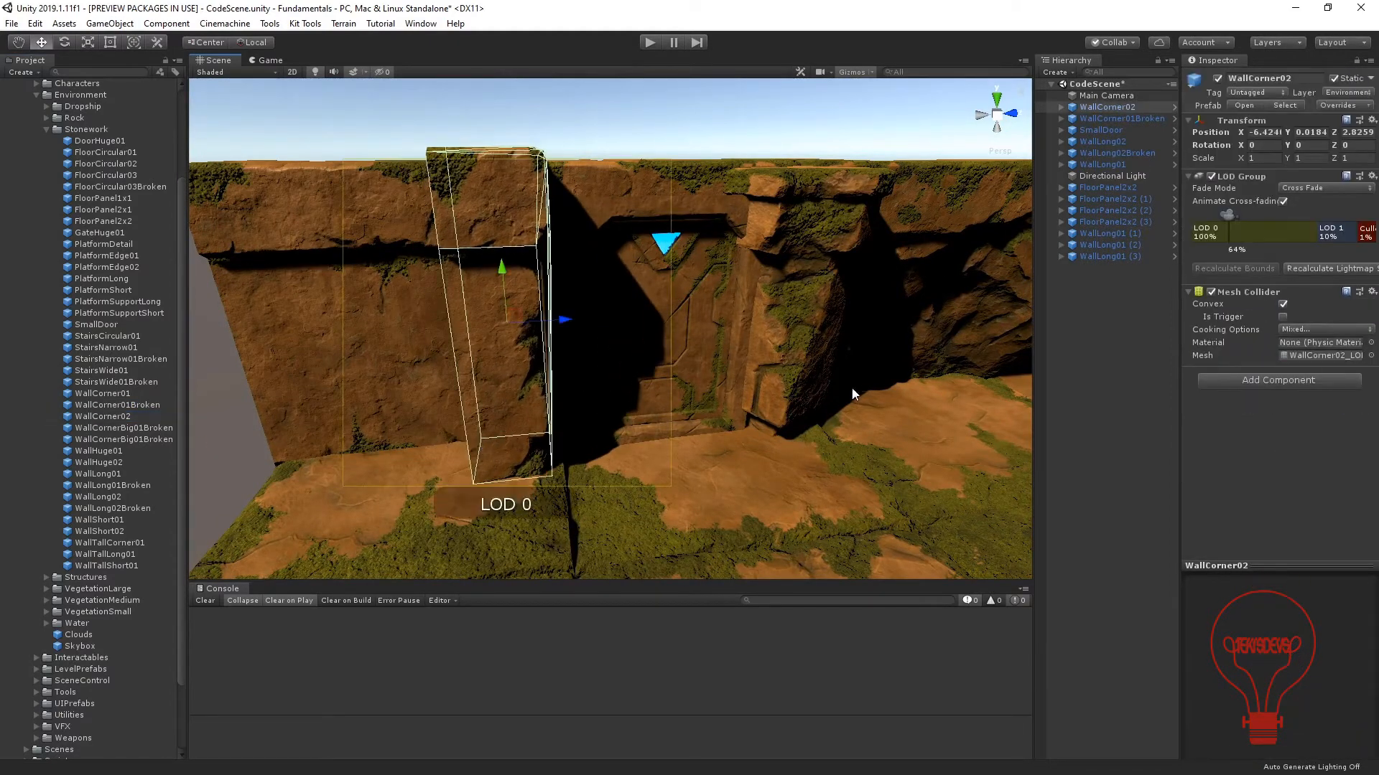
Rotate WallCorner02 to 45° about Y so its edge faces out from the wall.
{"action": "middle_click_drag", "start_coordinate": [854, 394], "coordinate": [624, 390]}
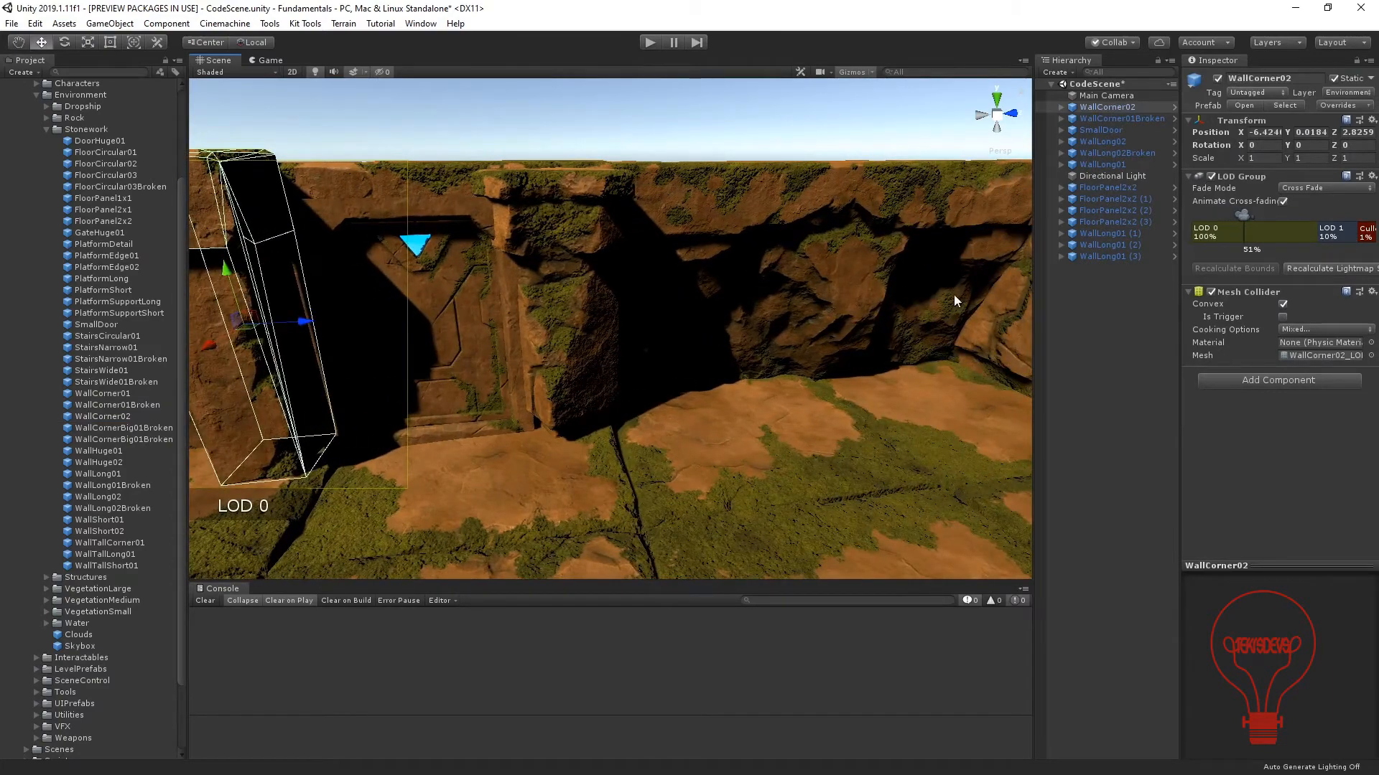
{"action": "key", "text": "f"}
{"action": "left_click_drag", "start_coordinate": [505, 327], "coordinate": [385, 354], "text": "alt"}
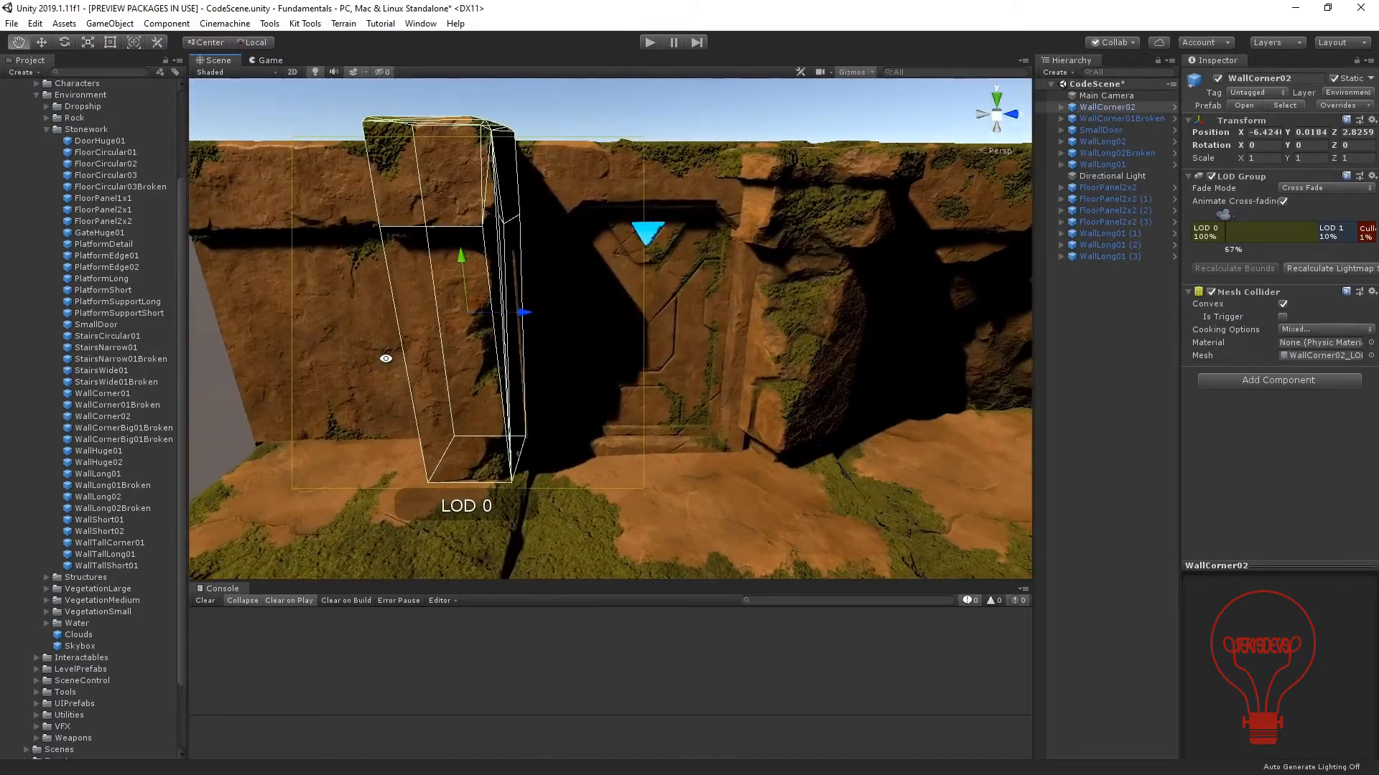
{"action": "key", "text": "e"}
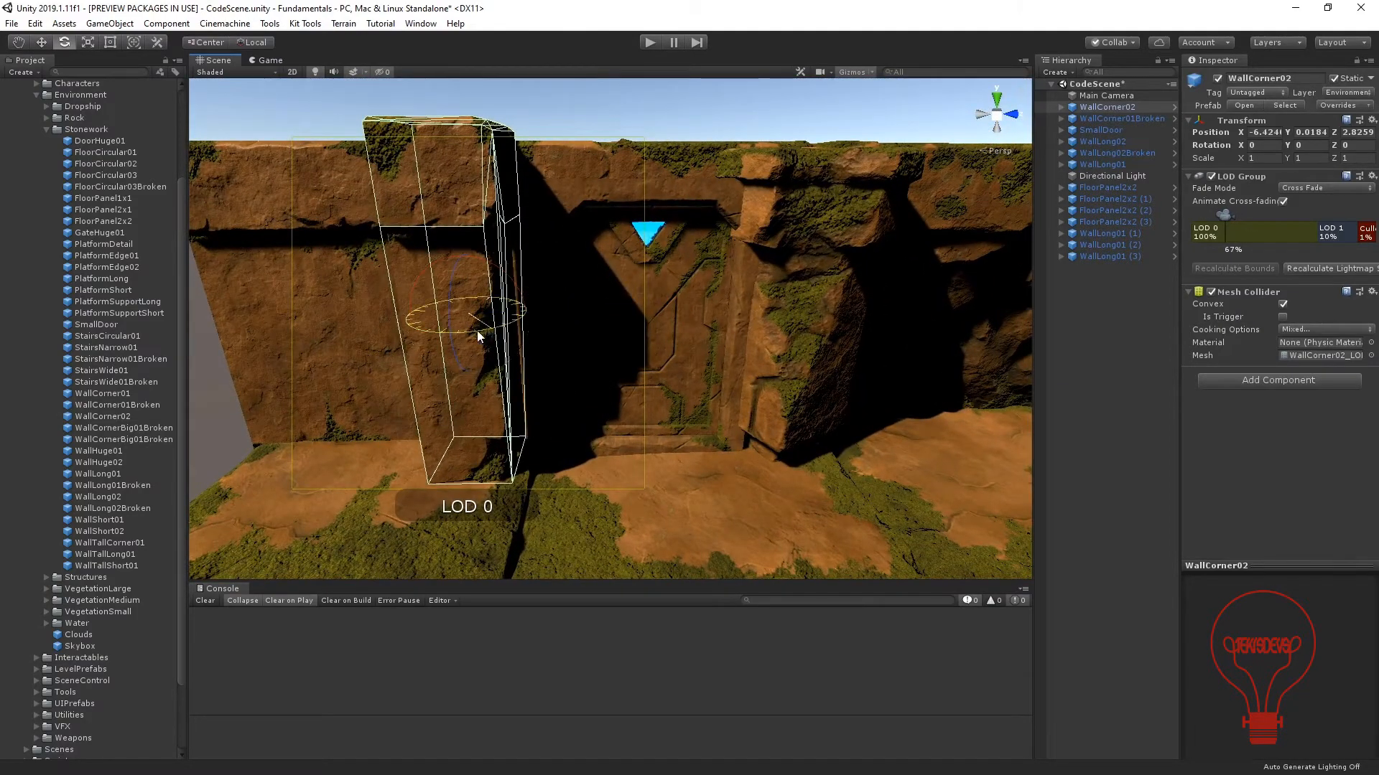
{"action": "left_click_drag", "start_coordinate": [477, 330], "coordinate": [427, 375]}
{"action": "key", "text": "f"}
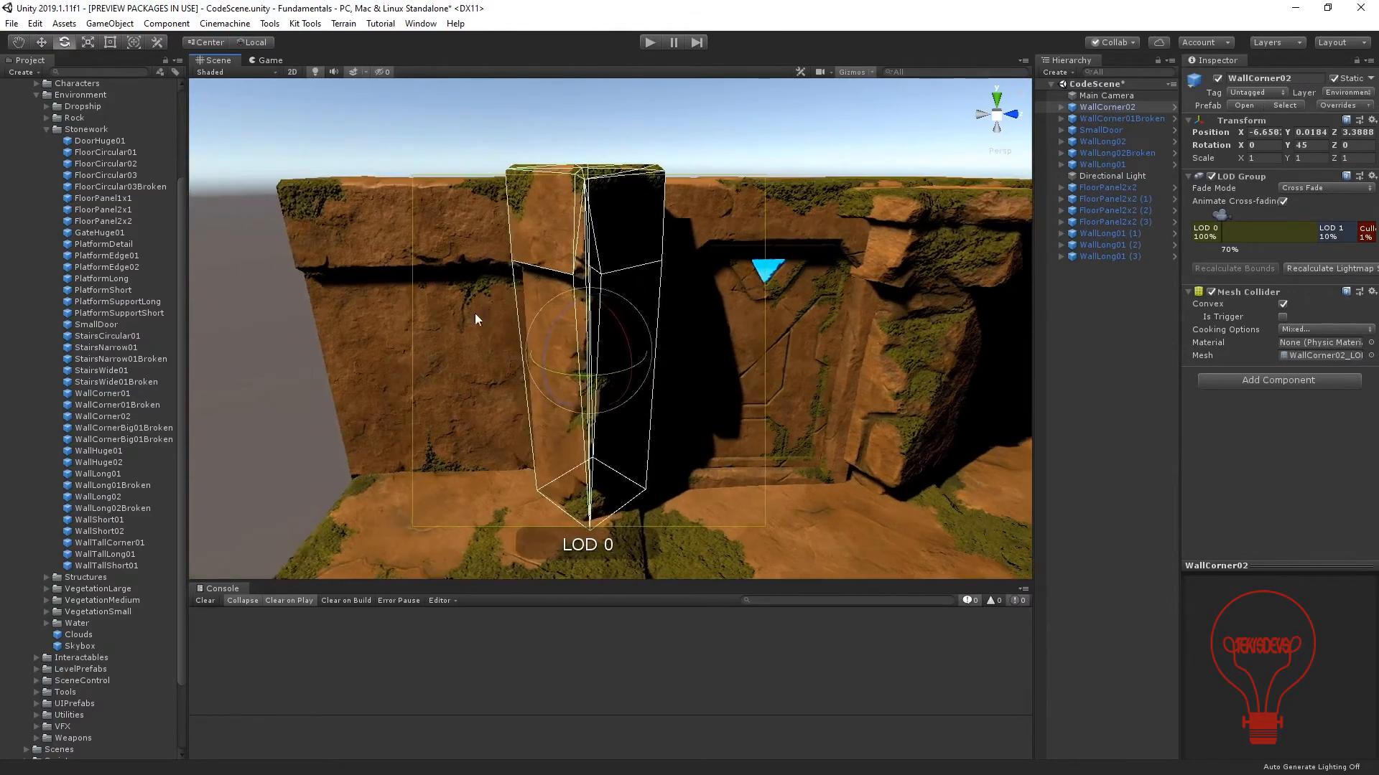
Move WallCorner02 back into the wall beside the door, at about X -7.108, Y -0.194, Z 3.521.
{"action": "left_click_drag", "start_coordinate": [476, 313], "coordinate": [506, 255], "text": "alt"}
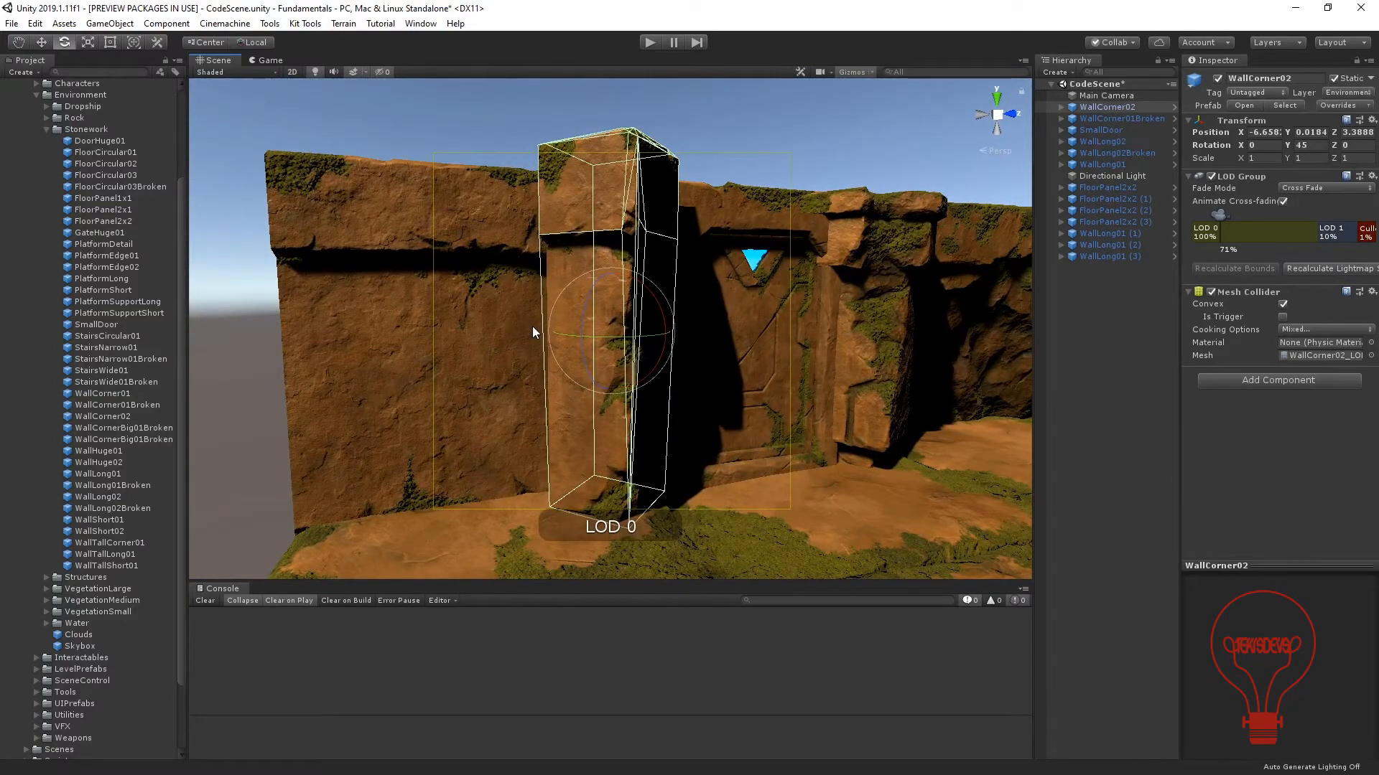
{"action": "key", "text": "w"}
{"action": "left_click_drag", "start_coordinate": [528, 343], "coordinate": [753, 258], "text": "alt"}
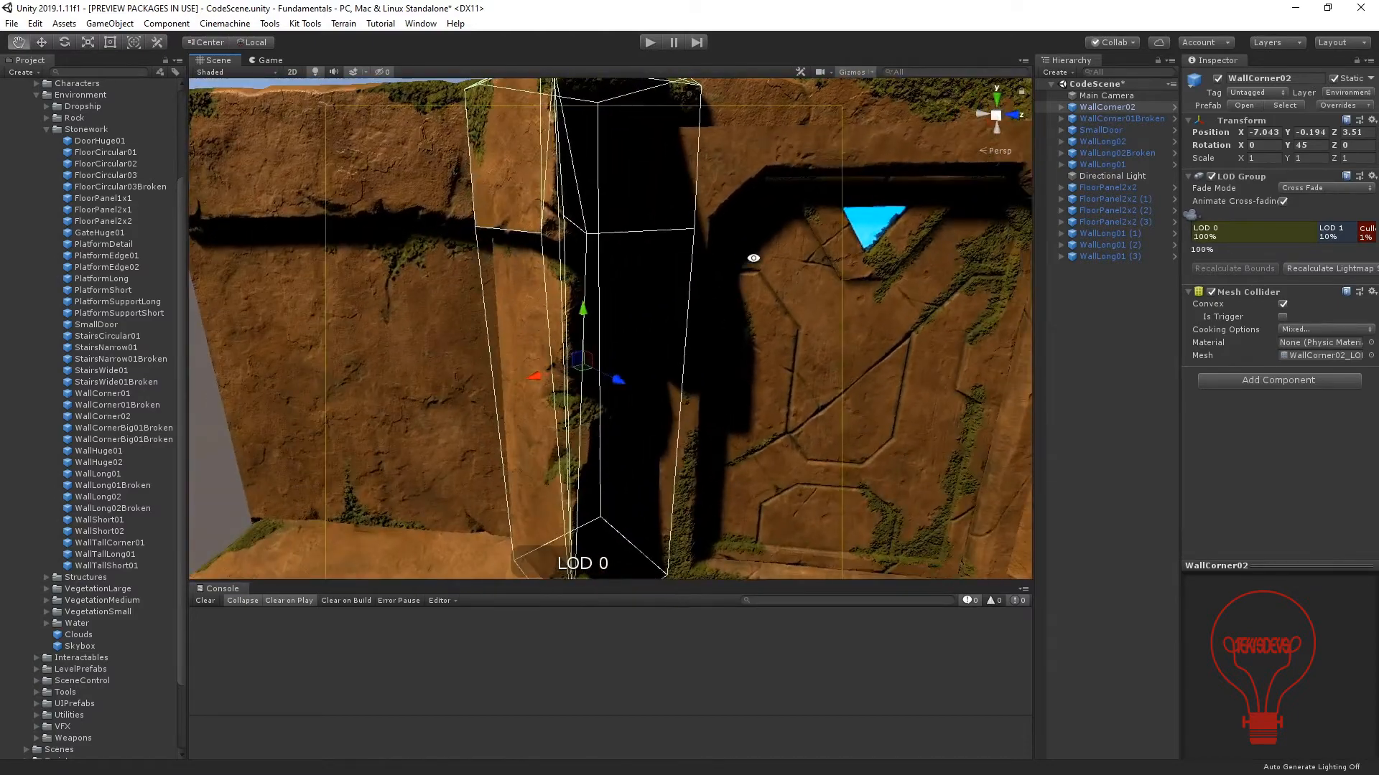
{"action": "left_click", "coordinate": [203, 422]}
{"action": "left_click_drag", "start_coordinate": [202, 422], "coordinate": [402, 504], "text": "alt"}
{"action": "left_click", "coordinate": [596, 305]}
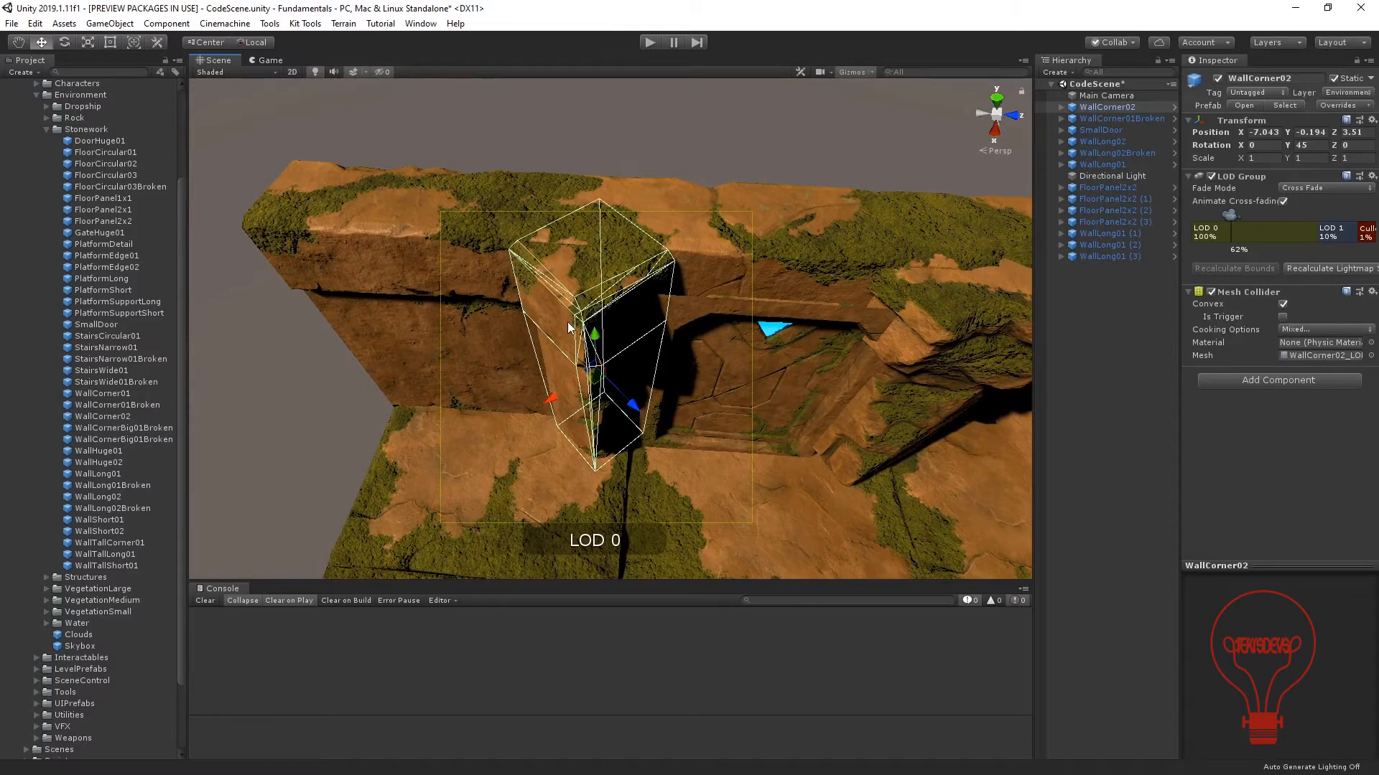
{"action": "left_click_drag", "start_coordinate": [594, 383], "coordinate": [595, 380]}
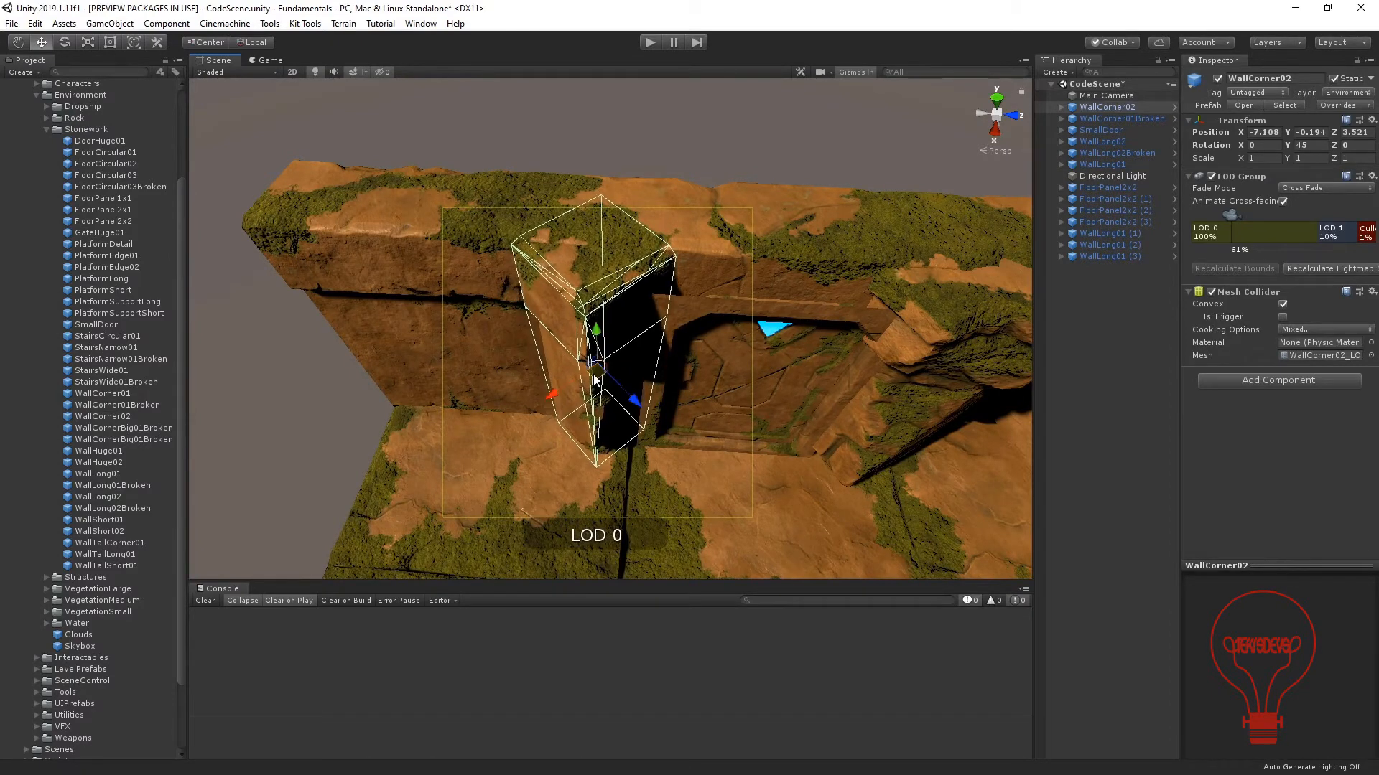
Examine the door with its two corner pillars from several angles, along with the surrounding floor and walls.
{"action": "left_click", "coordinate": [296, 382]}
{"action": "left_click_drag", "start_coordinate": [312, 379], "coordinate": [520, 237], "text": "alt"}
{"action": "middle_click_drag", "start_coordinate": [768, 384], "coordinate": [574, 312]}
{"action": "left_click_drag", "start_coordinate": [640, 323], "coordinate": [739, 325], "text": "alt"}
{"action": "scroll", "coordinate": [834, 368], "scroll_direction": "down", "scroll_amount": 3}
{"action": "middle_click_drag", "start_coordinate": [835, 368], "coordinate": [693, 368]}
{"action": "scroll", "coordinate": [720, 394], "scroll_direction": "up", "scroll_amount": 3}
{"action": "left_click_drag", "start_coordinate": [553, 375], "coordinate": [497, 390], "text": "alt"}
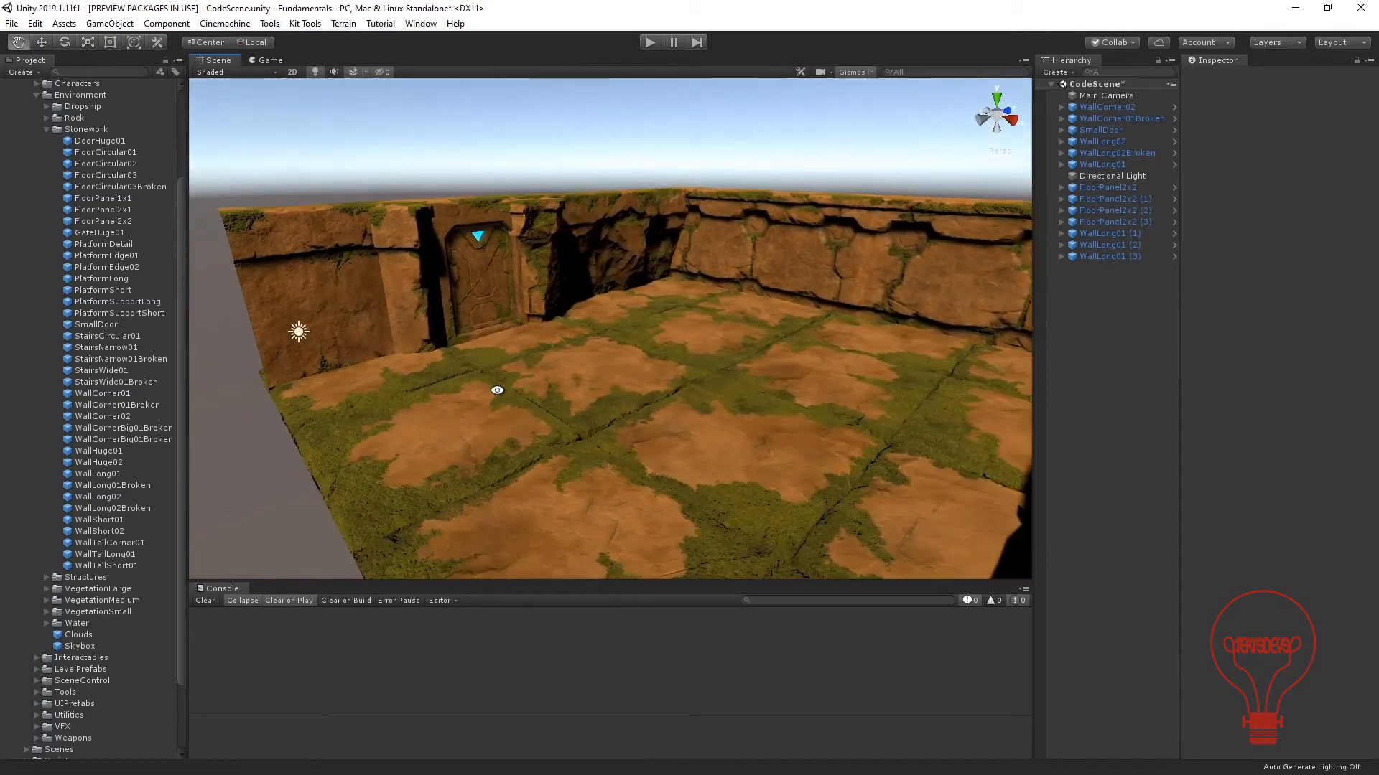
Compare the stairs prefabs in Stonework and place StairsNarrow01Broken near the corner where the broken wall meets the adjoining long wall.
{"action": "left_click", "coordinate": [99, 336]}
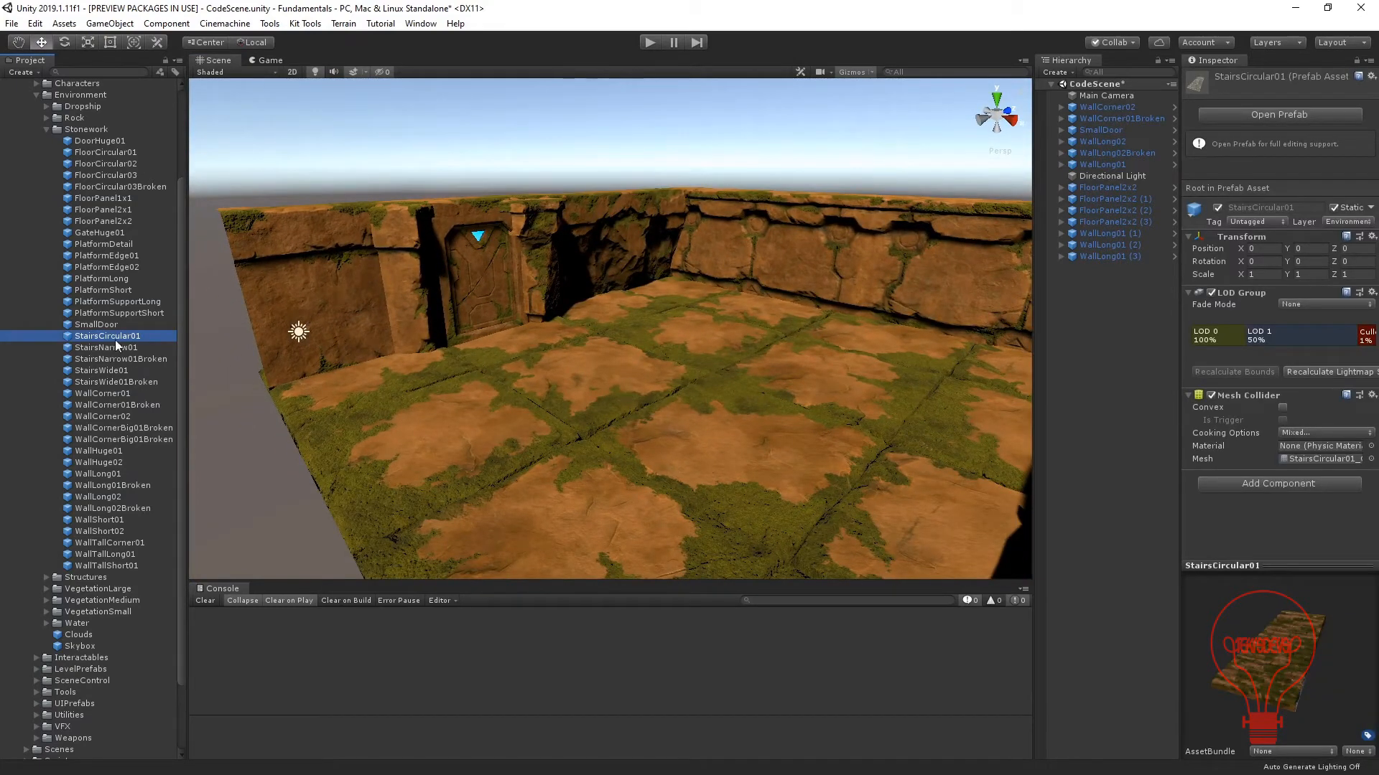
{"action": "key", "text": "Down"}
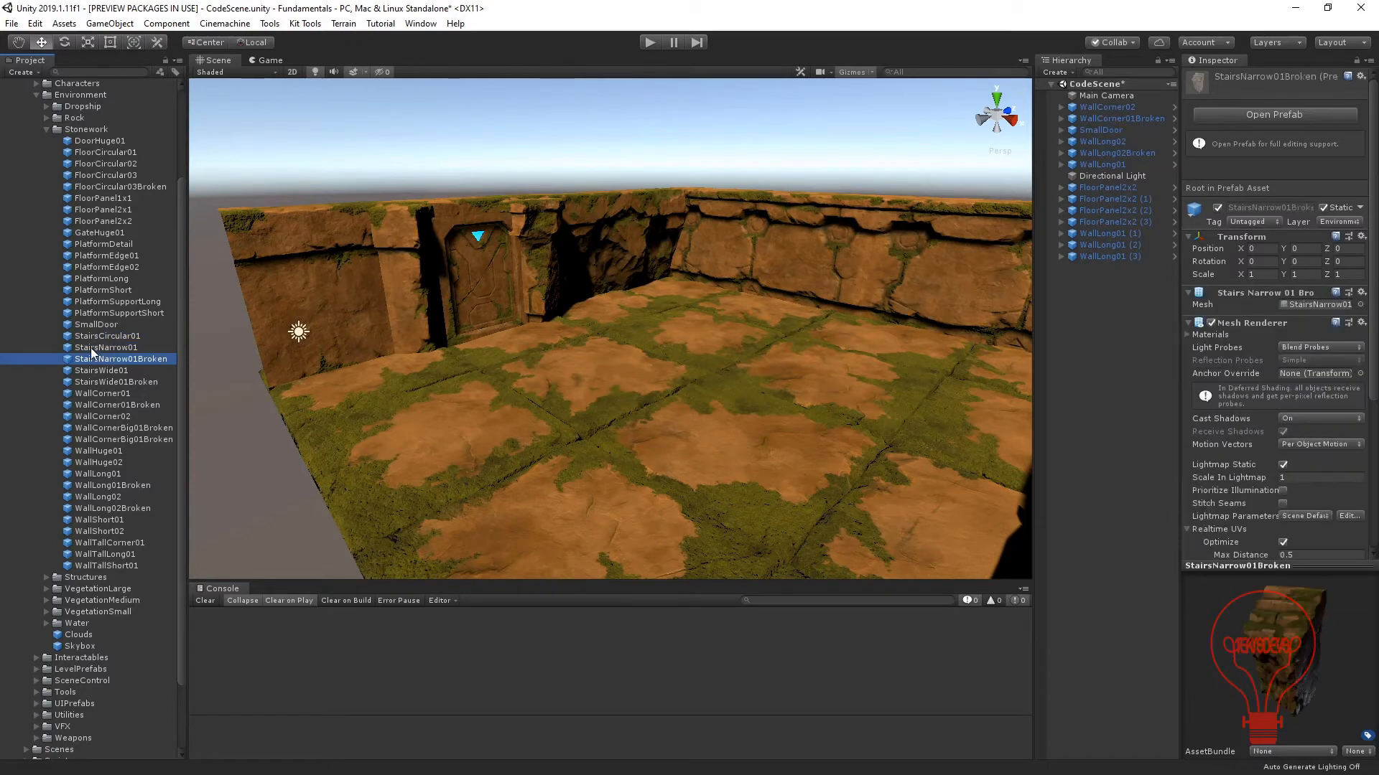
{"action": "key", "text": "Up"}
{"action": "key", "text": "Up"}
{"action": "key", "text": "Down"}
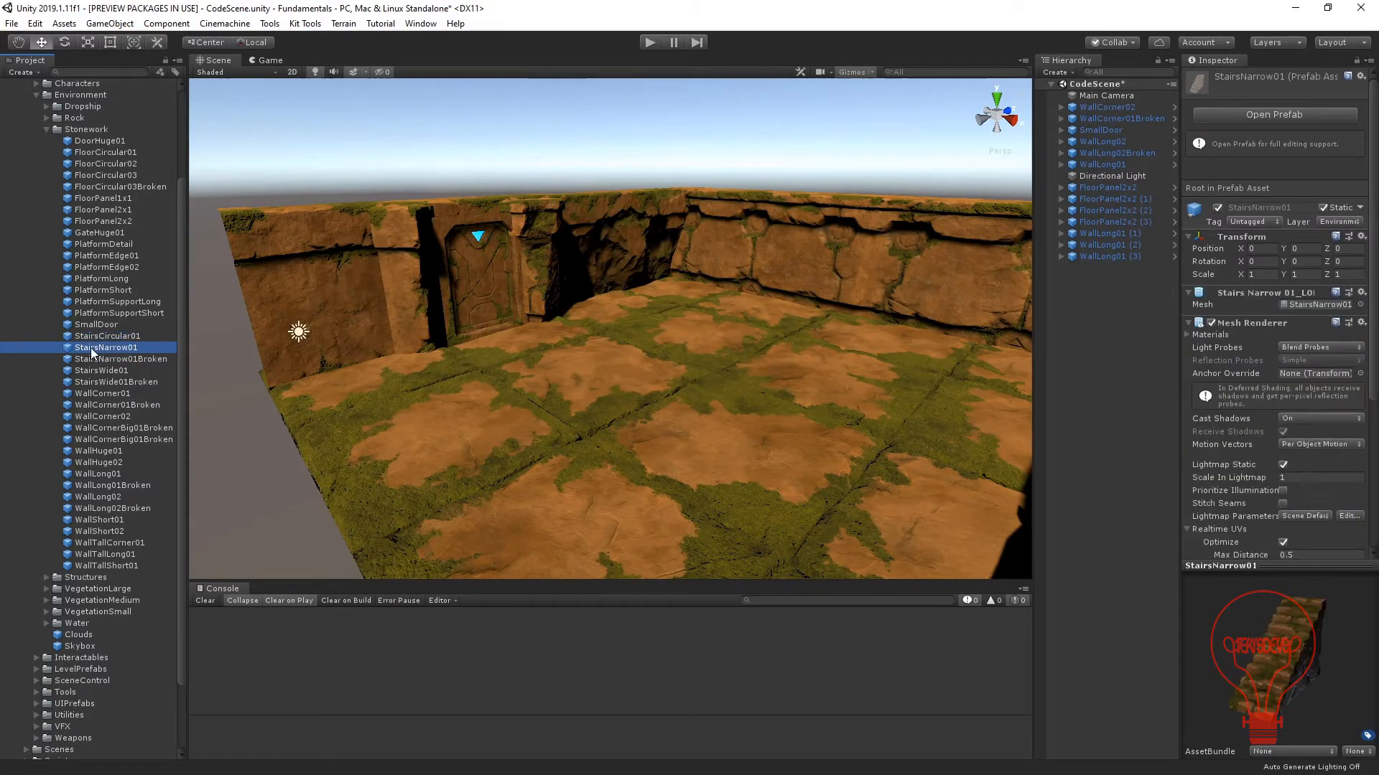
{"action": "key", "text": "Down"}
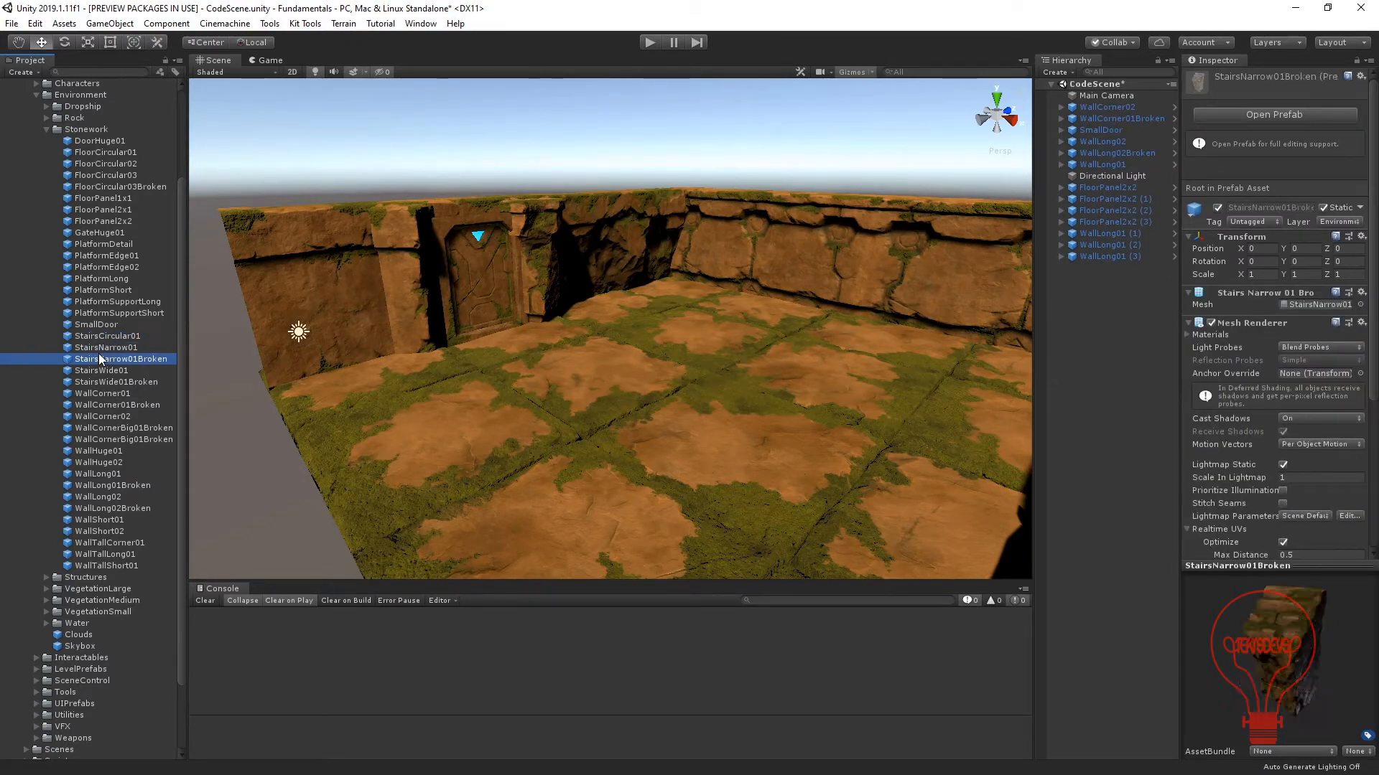
{"action": "key", "text": "Down"}
{"action": "key", "text": "Up"}
{"action": "left_click_drag", "start_coordinate": [126, 364], "coordinate": [676, 292]}
{"action": "key", "text": "f"}
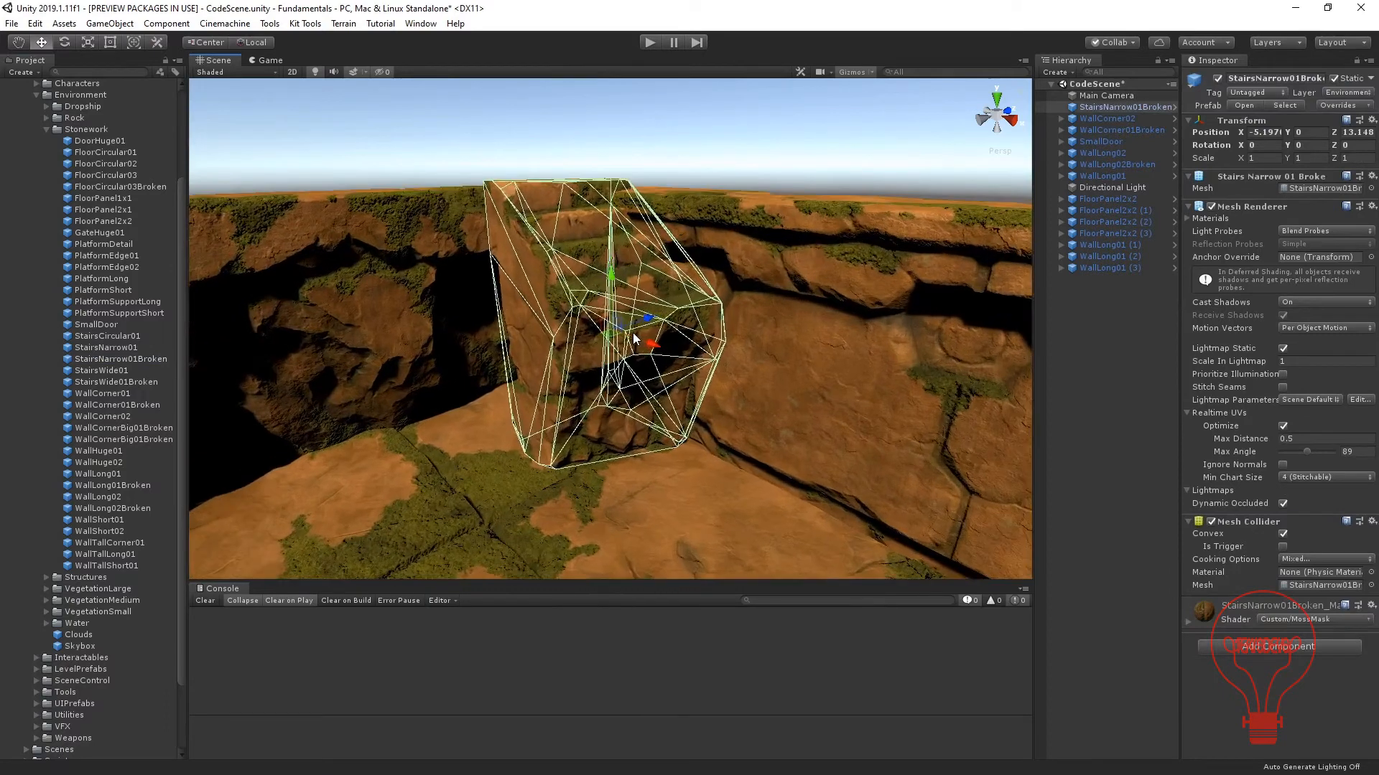
Rotate StairsNarrow01Broken to 90° about Y and fit it into the wall corner at about X -6.265, Y -0.21, Z 14.85.
{"action": "left_click_drag", "start_coordinate": [626, 353], "coordinate": [446, 348], "text": "ctrl"}
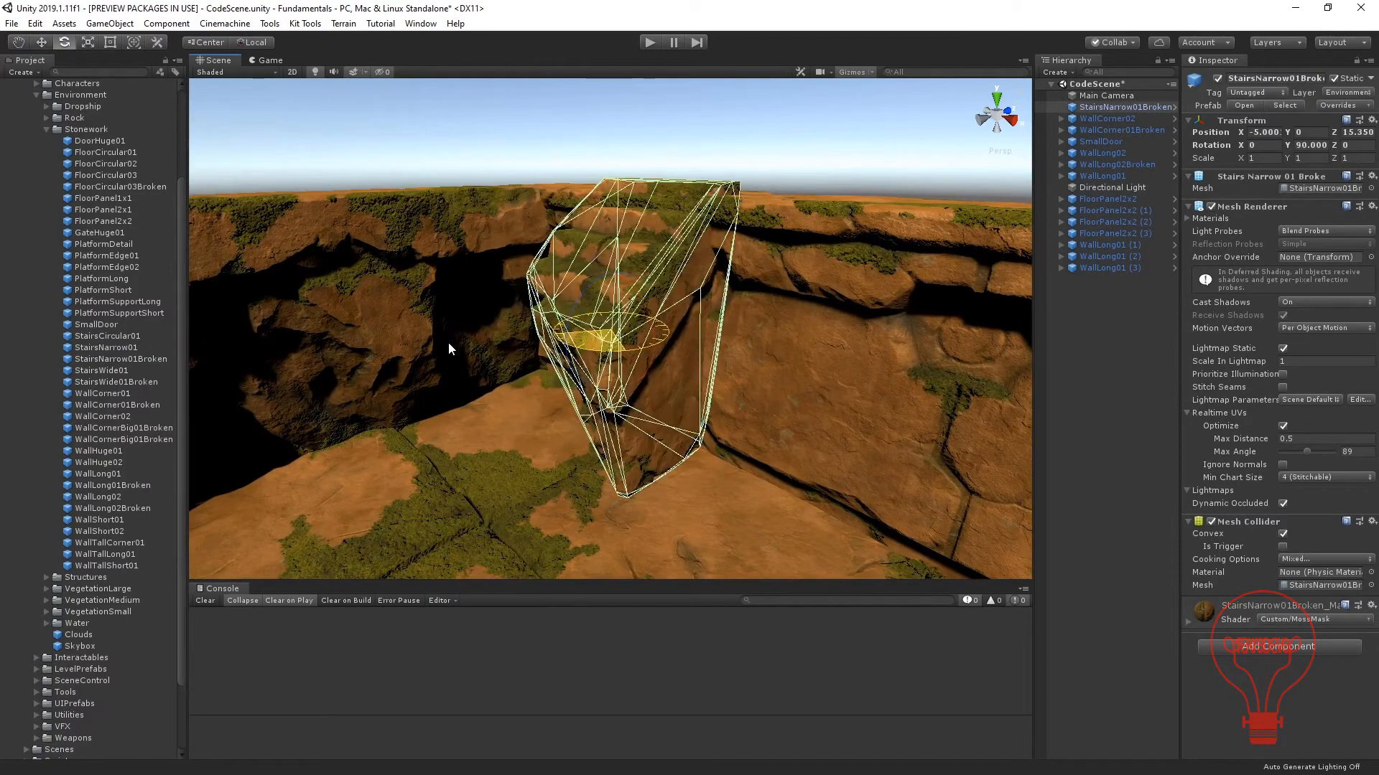
{"action": "key", "text": "w"}
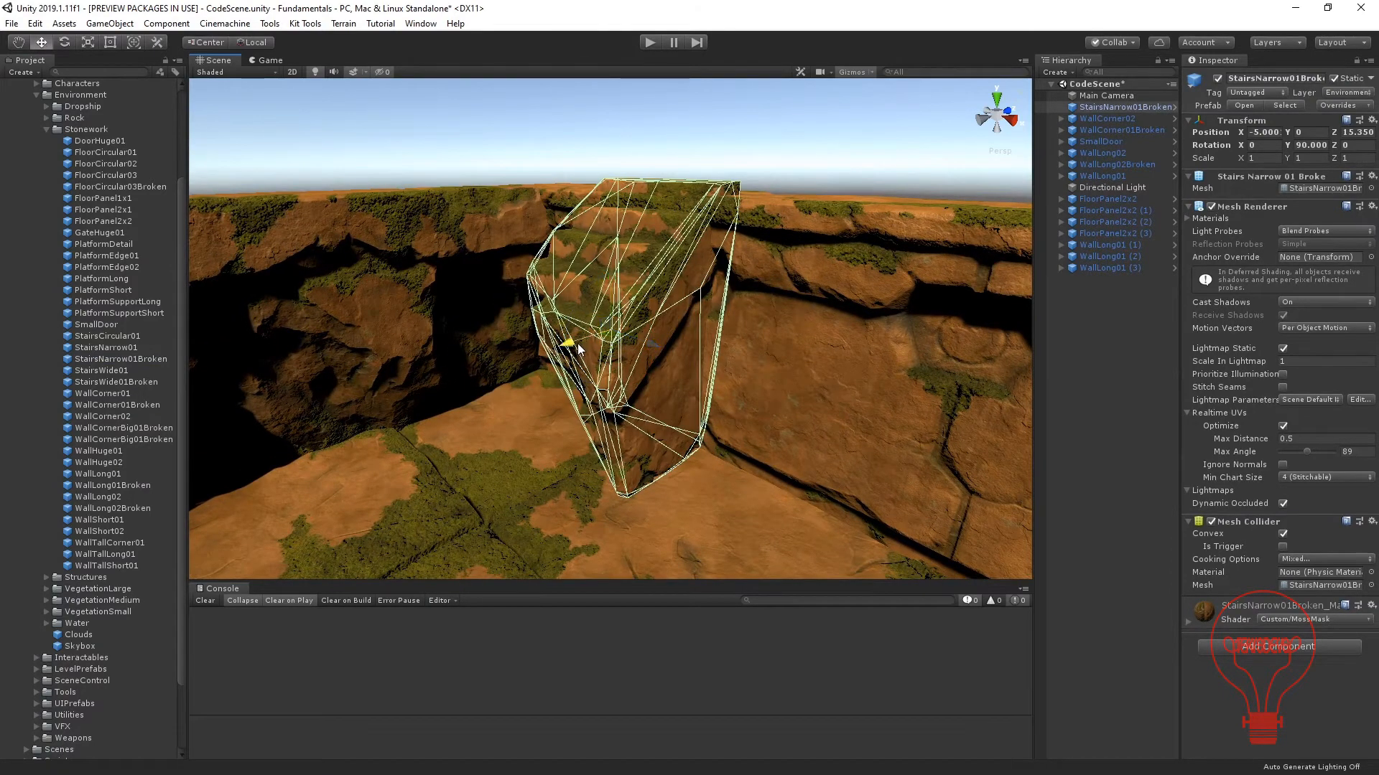
{"action": "left_click_drag", "start_coordinate": [578, 350], "coordinate": [551, 362]}
{"action": "left_click_drag", "start_coordinate": [559, 285], "coordinate": [559, 371], "text": "alt"}
{"action": "left_click_drag", "start_coordinate": [503, 326], "coordinate": [504, 335]}
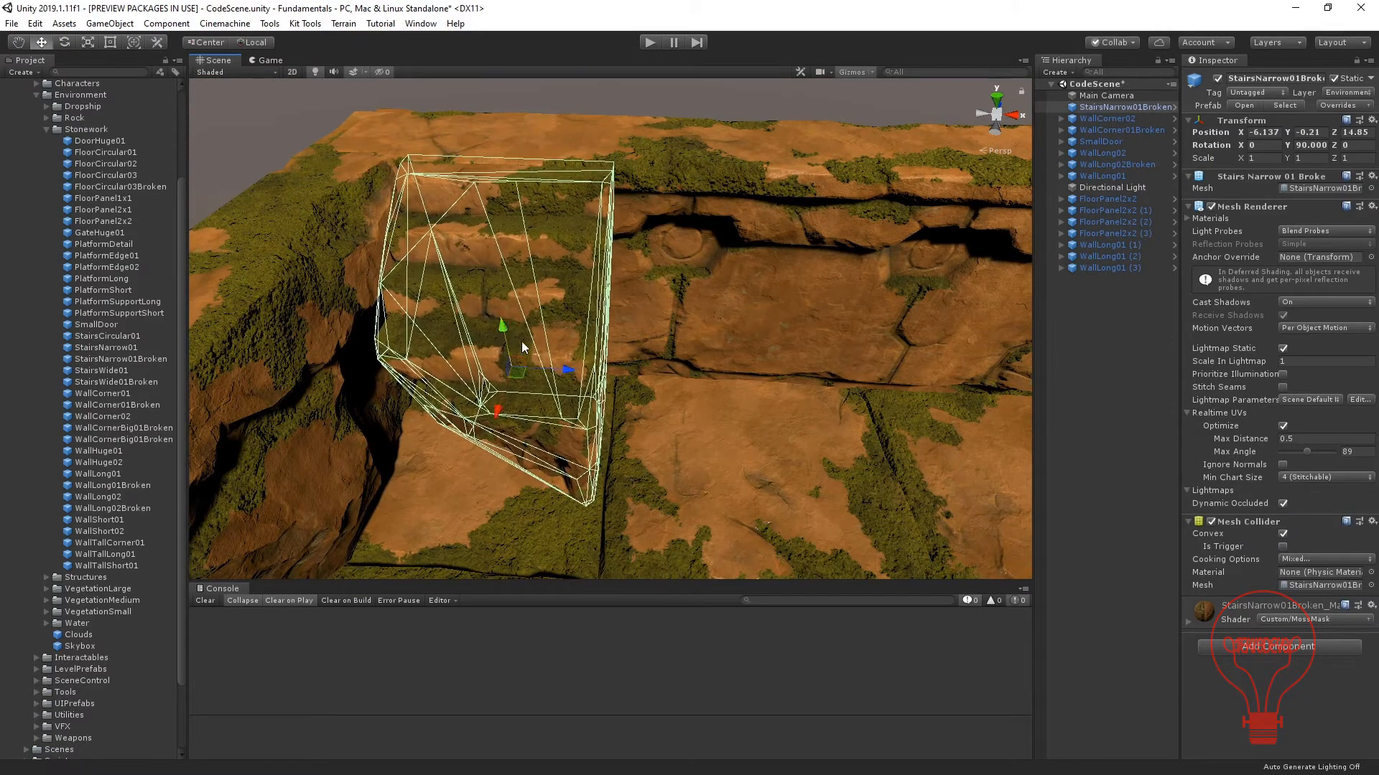
{"action": "left_click_drag", "start_coordinate": [567, 369], "coordinate": [557, 372]}
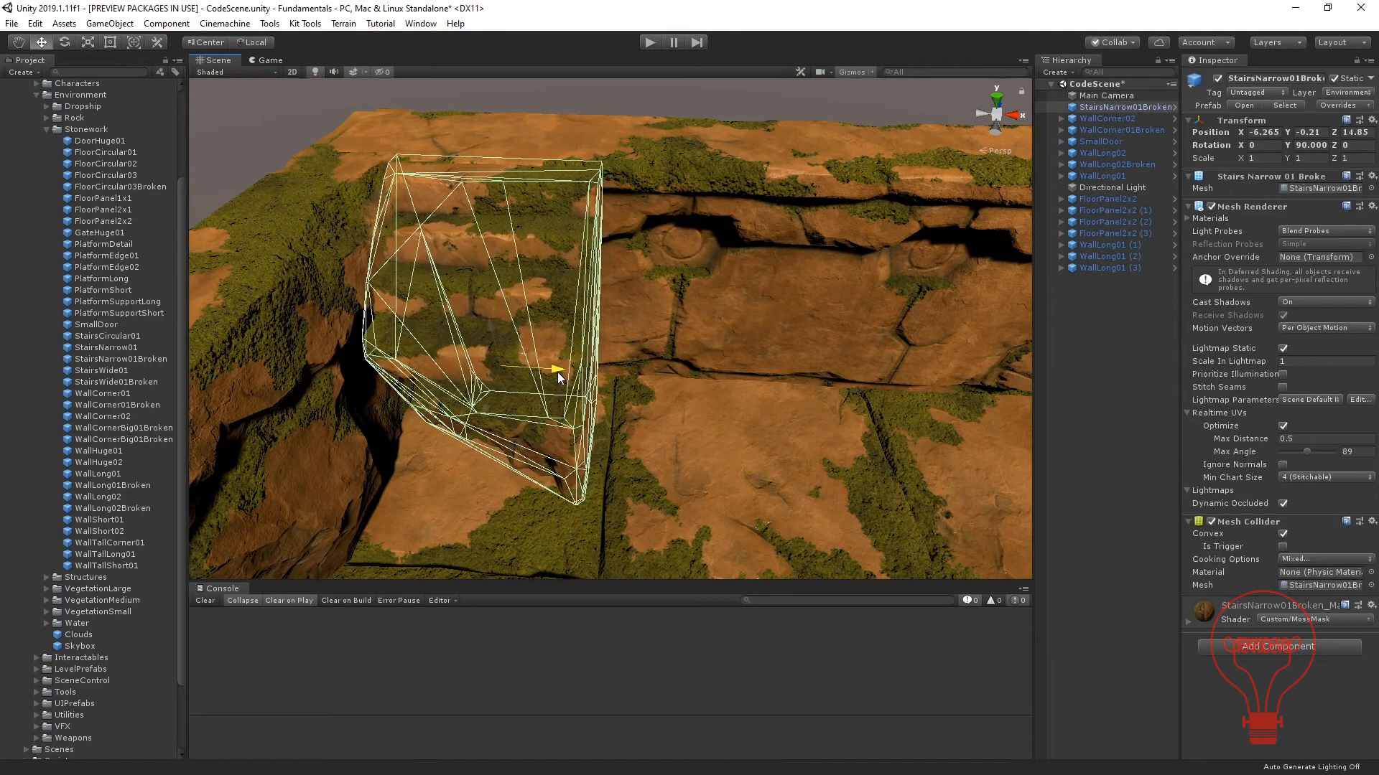
{"action": "key", "text": "f"}
Examine the enclosure from inside, checking how the broken stairs sit in the corner relative to the door and walls.
{"action": "left_click", "coordinate": [424, 204]}
{"action": "left_click_drag", "start_coordinate": [635, 355], "coordinate": [606, 267], "text": "alt"}
{"action": "scroll", "coordinate": [609, 273], "scroll_direction": "down", "scroll_amount": 6}
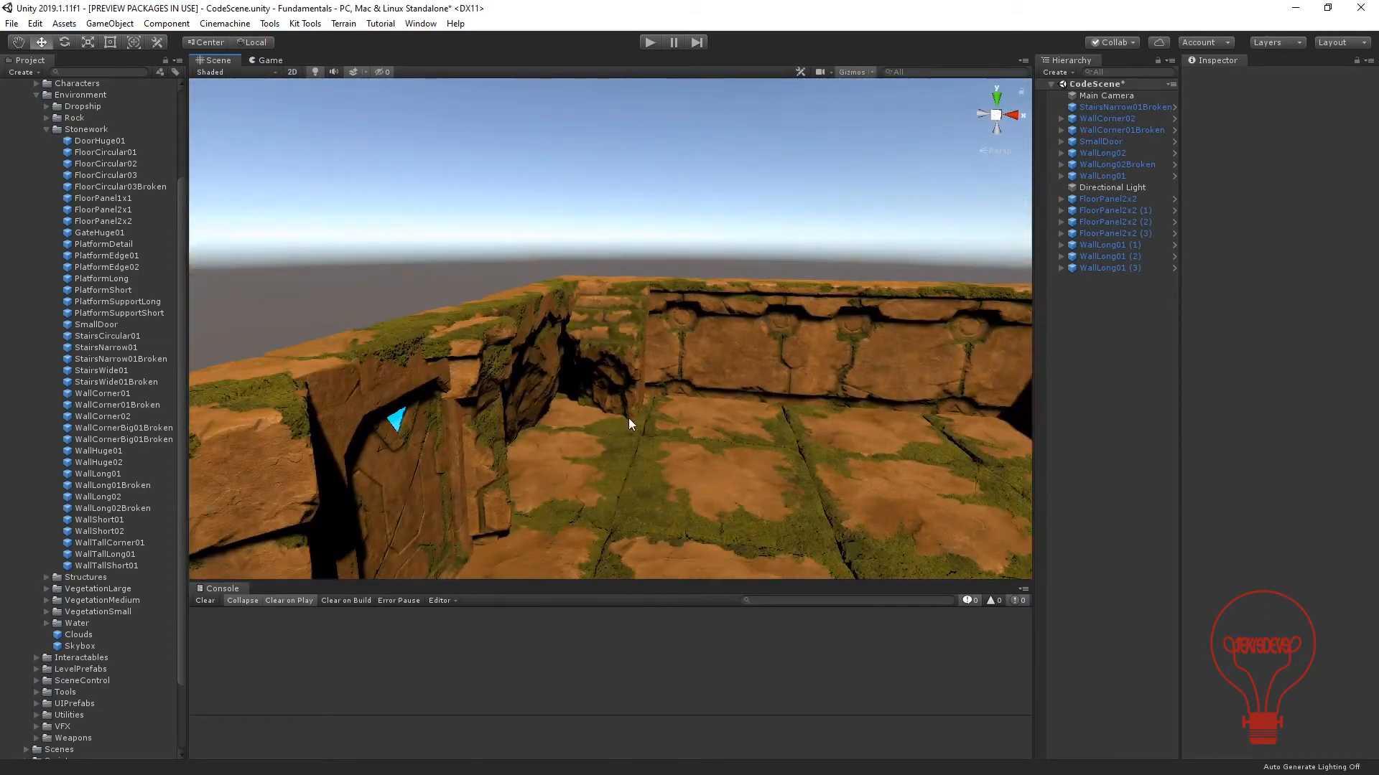
{"action": "middle_click_drag", "start_coordinate": [628, 418], "coordinate": [545, 312]}
{"action": "scroll", "coordinate": [545, 311], "scroll_direction": "down", "scroll_amount": 4}
{"action": "left_click_drag", "start_coordinate": [545, 311], "coordinate": [529, 352], "text": "alt"}
{"action": "middle_click_drag", "start_coordinate": [529, 352], "coordinate": [592, 307]}
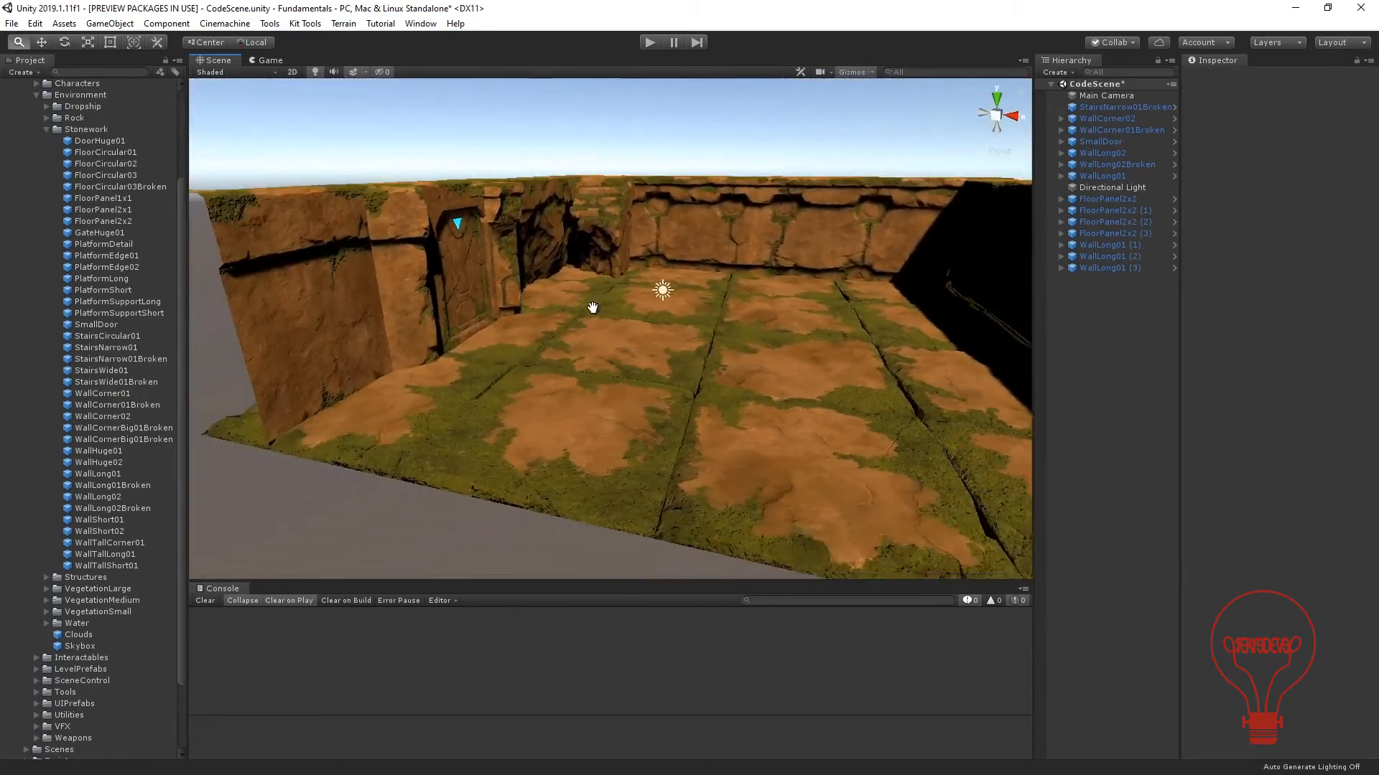
{"action": "scroll", "coordinate": [593, 307], "scroll_direction": "up", "scroll_amount": 5}
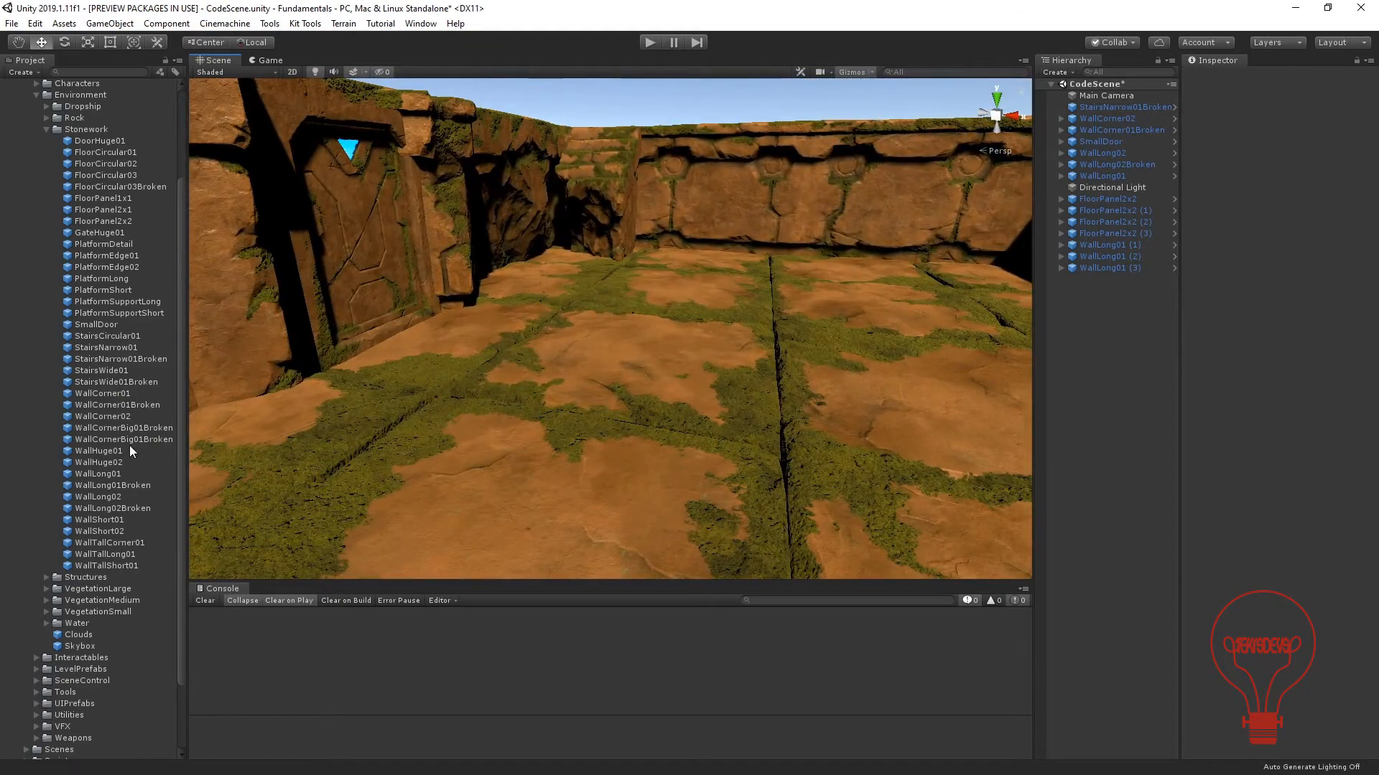
Compare the wall prefabs, then place WallTallLong01 behind the door wall, raised to about X -10.14, Y 0.72, Z 4.519.
{"action": "left_click", "coordinate": [100, 472]}
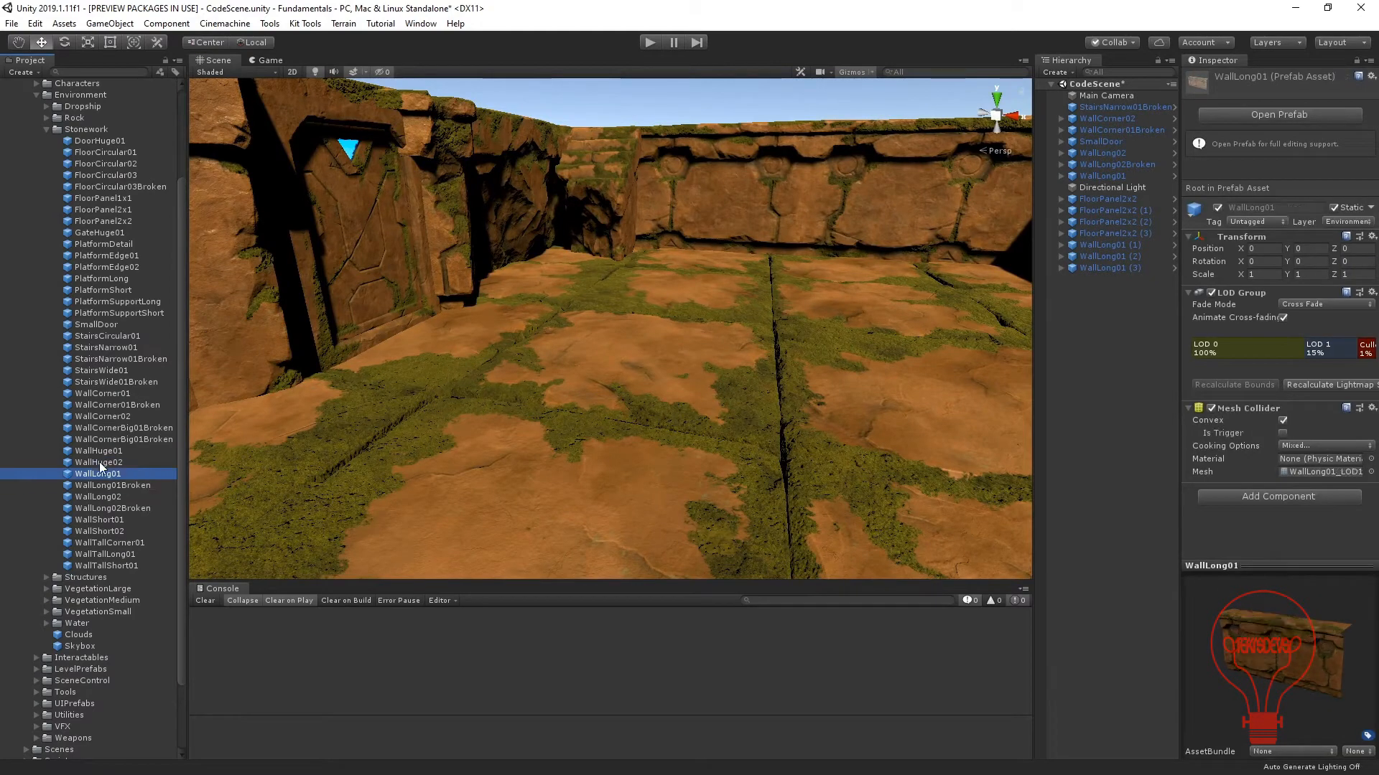
{"action": "key", "text": "Down"}
{"action": "key", "text": "Down"}
{"action": "key", "text": "Down"}
{"action": "key", "text": "Down"}
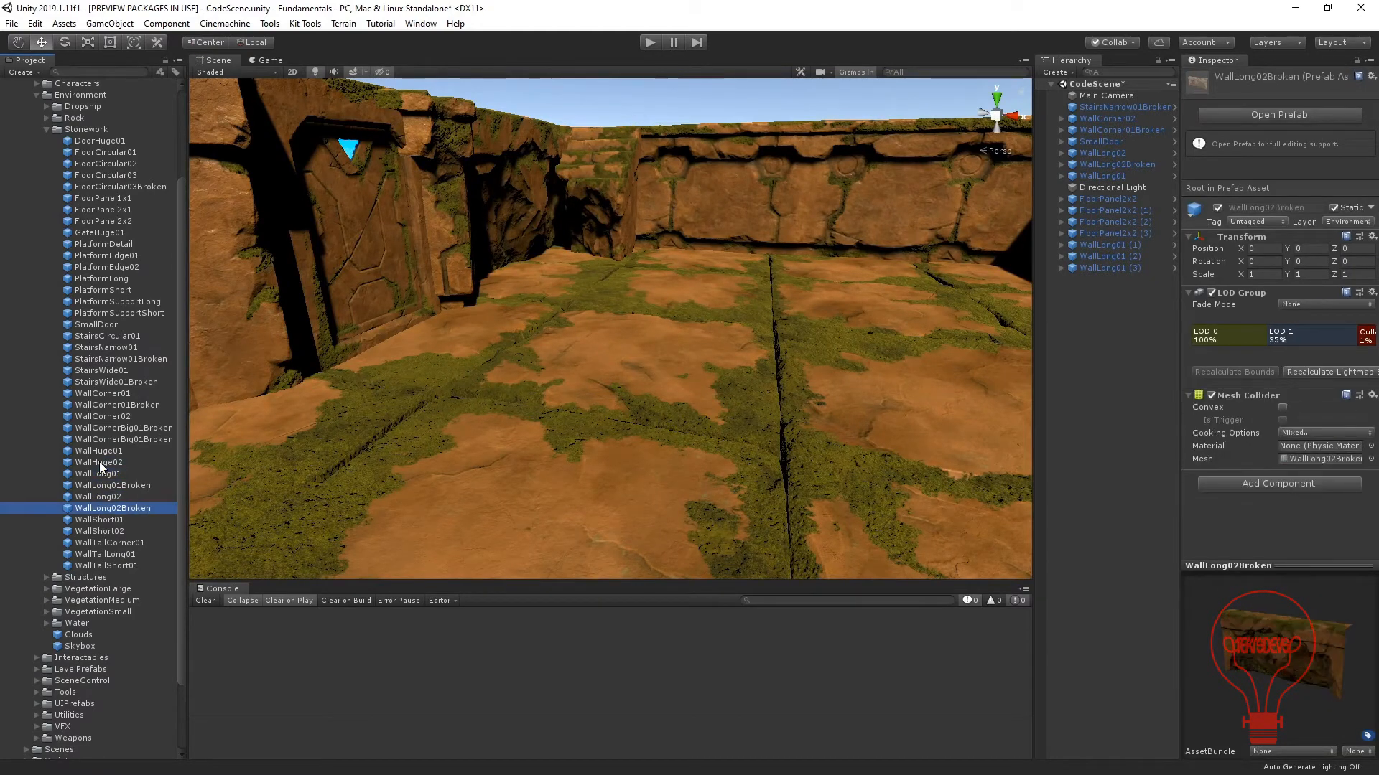
{"action": "key", "text": "Down"}
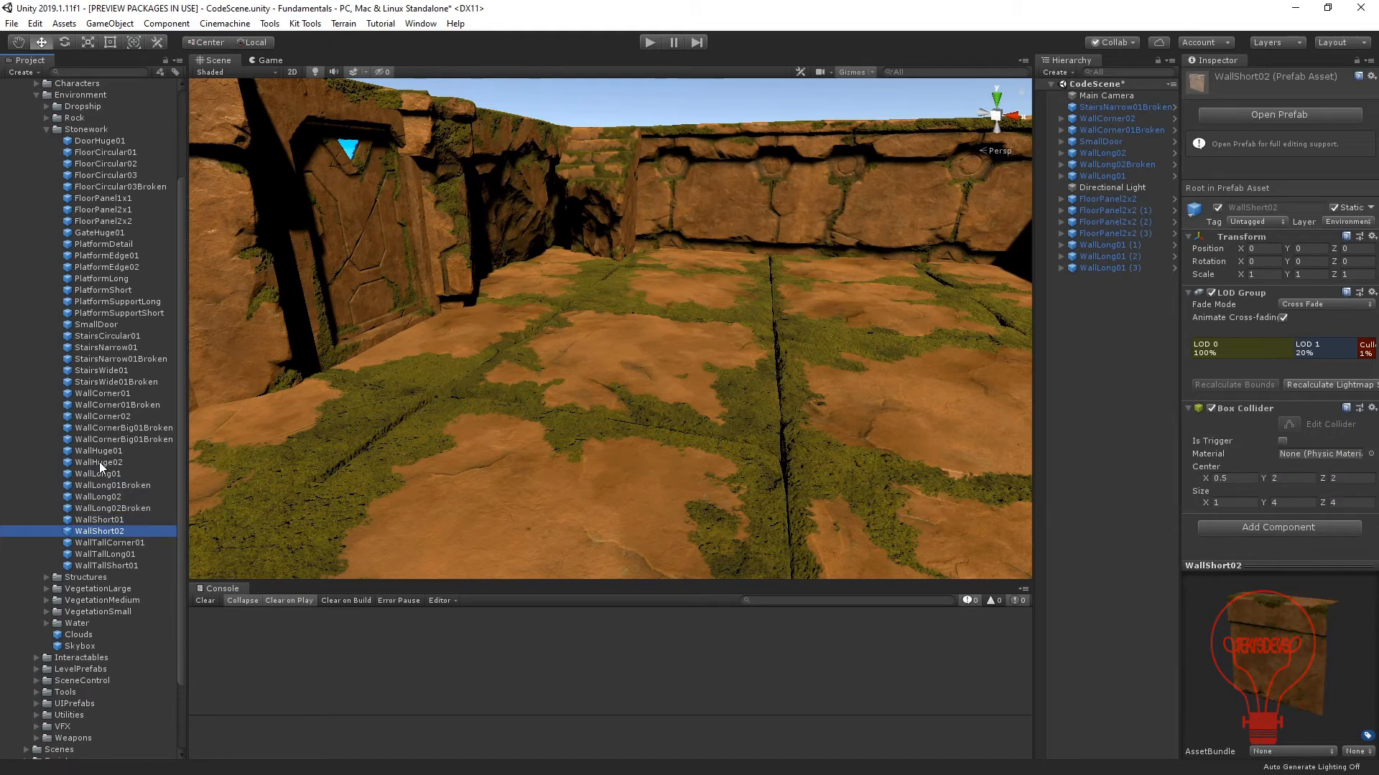
{"action": "key", "text": "Down"}
{"action": "key", "text": "Down"}
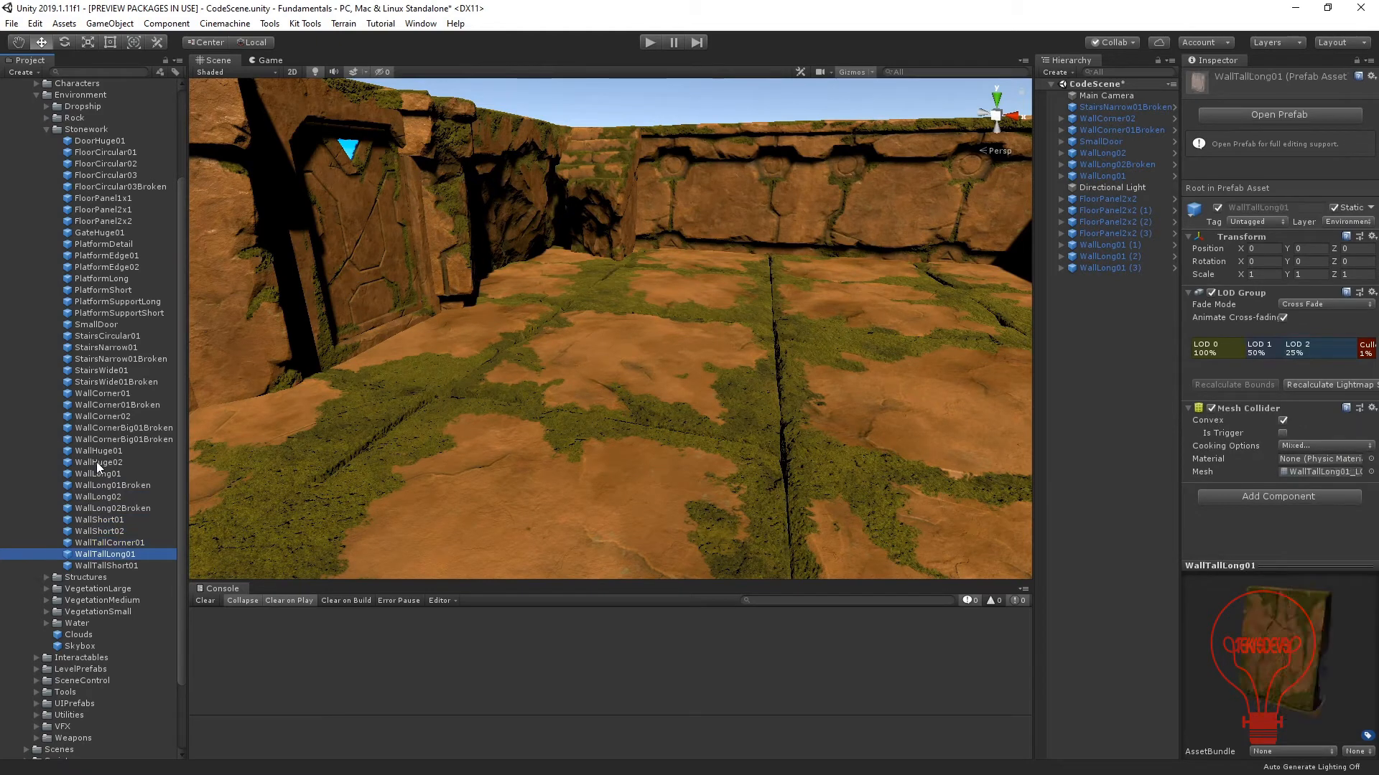
{"action": "key", "text": "Down"}
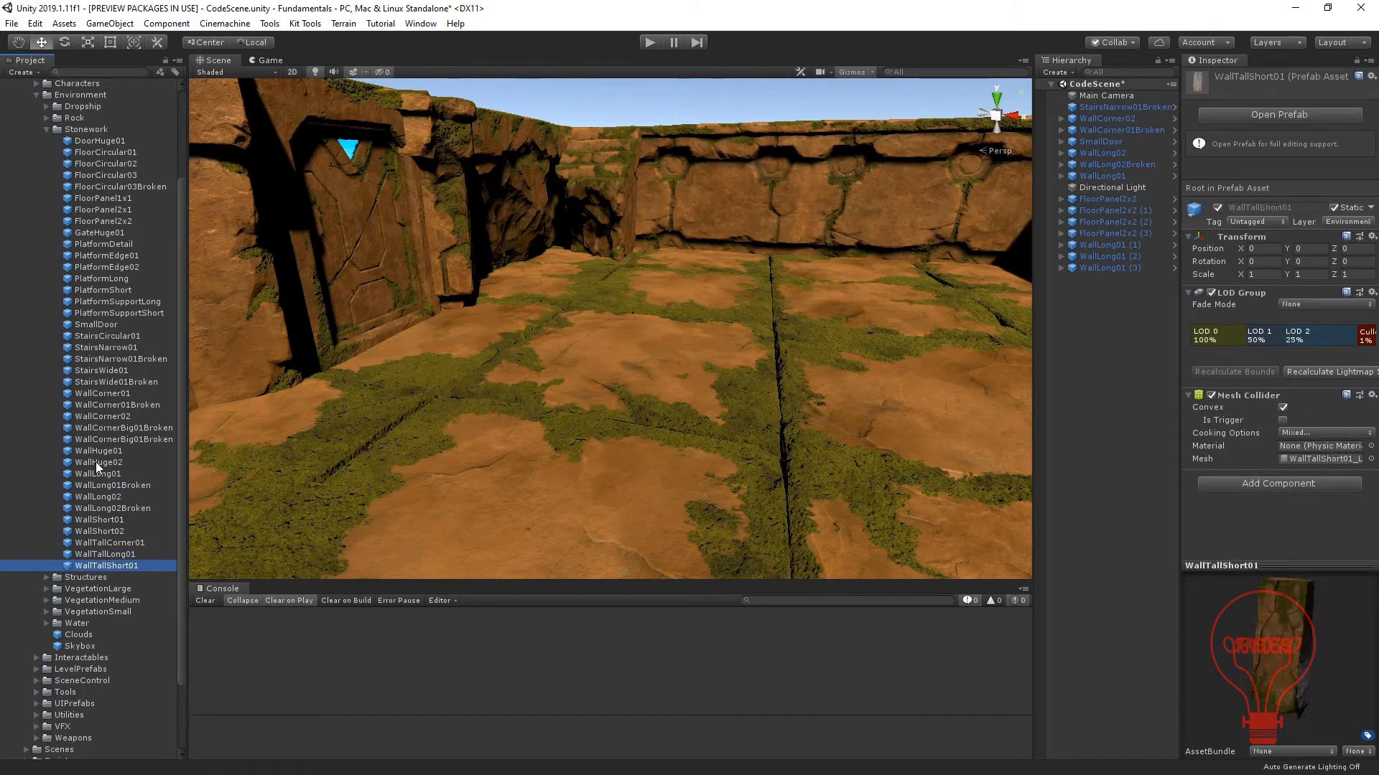
{"action": "key", "text": "Up"}
{"action": "left_click_drag", "start_coordinate": [85, 554], "coordinate": [397, 363]}
{"action": "middle_click_drag", "start_coordinate": [541, 186], "coordinate": [539, 357]}
{"action": "left_click_drag", "start_coordinate": [593, 365], "coordinate": [468, 316], "text": "alt"}
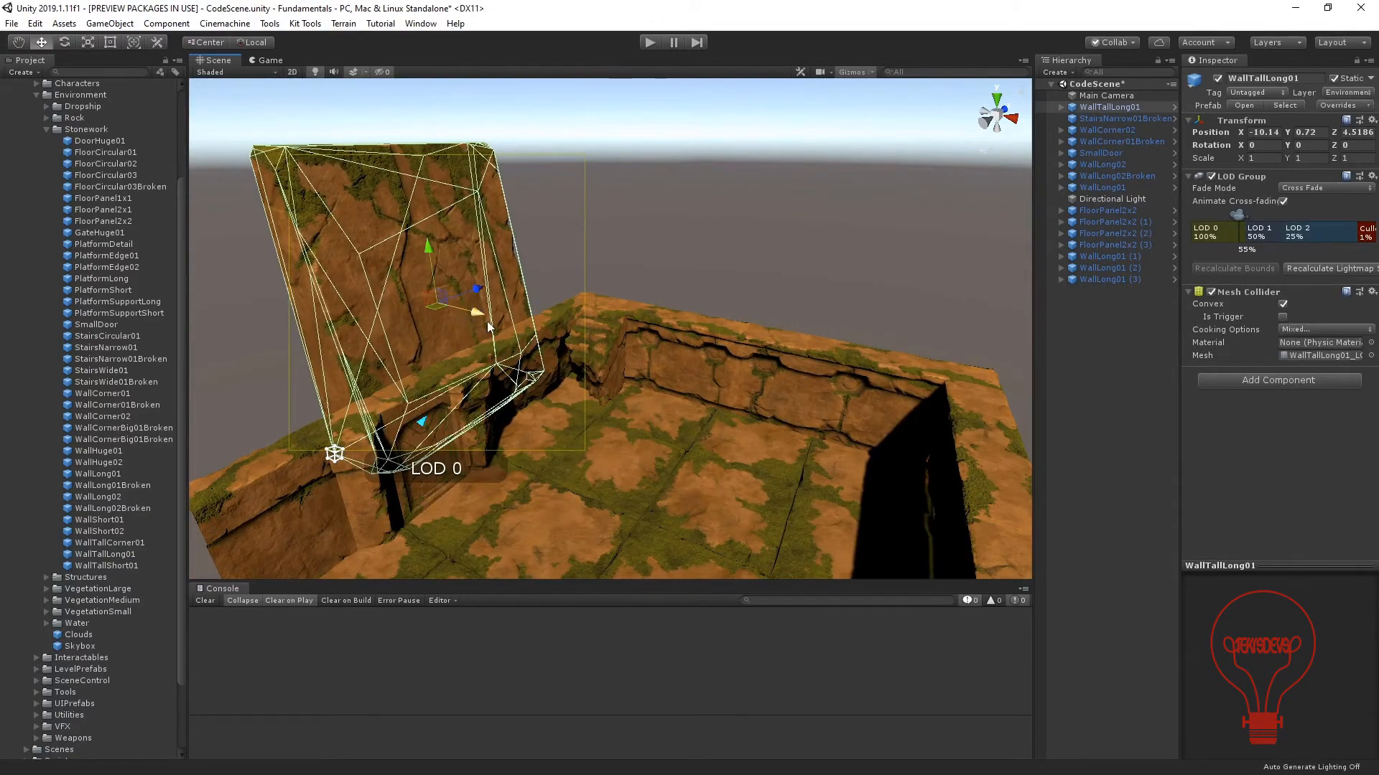
Duplicate WallTallLong01 and position the copy beside it along the back of the door wall, at Z 0.02.
{"action": "scroll", "coordinate": [558, 409], "scroll_direction": "up", "scroll_amount": 5}
{"action": "left_click_drag", "start_coordinate": [560, 412], "coordinate": [449, 291], "text": "alt"}
{"action": "scroll", "coordinate": [450, 290], "scroll_direction": "up", "scroll_amount": 2}
{"action": "middle_click_drag", "start_coordinate": [450, 290], "coordinate": [544, 326]}
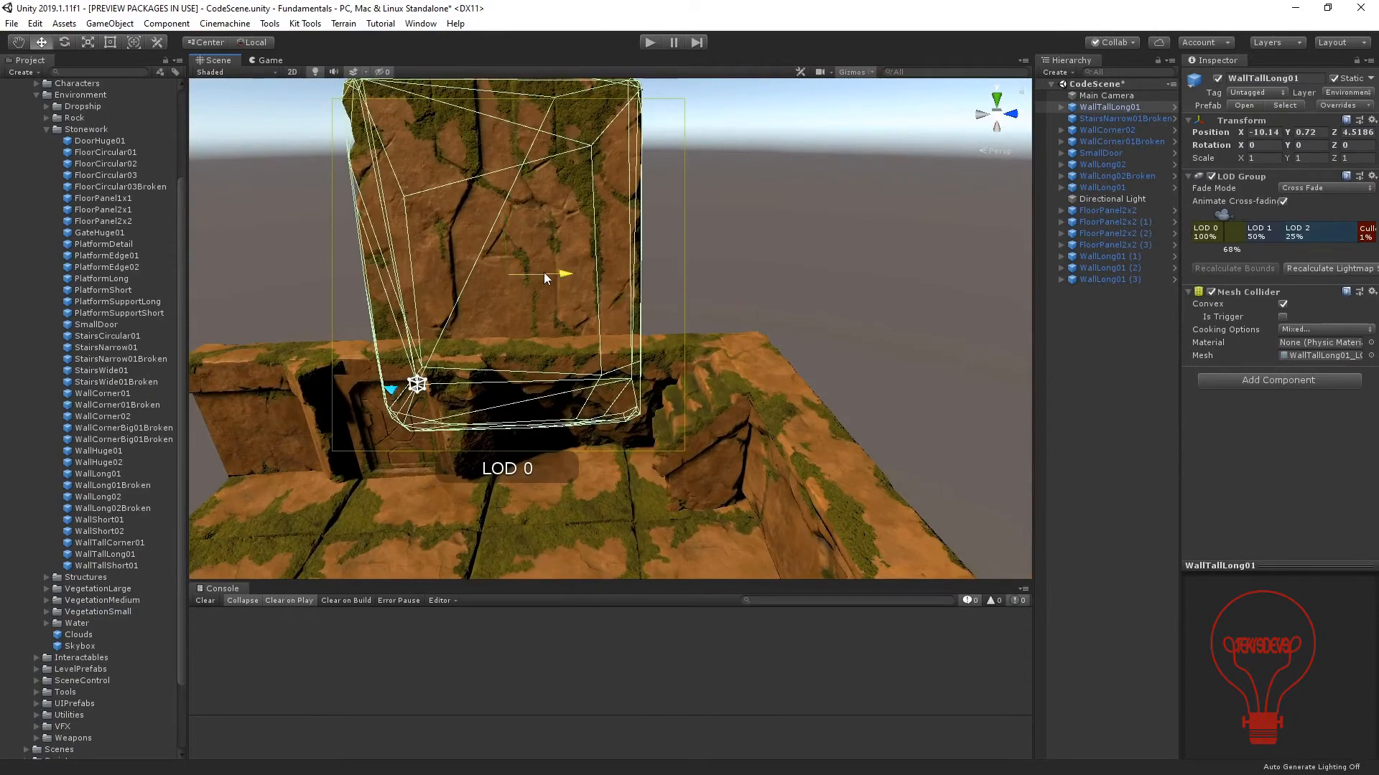
{"action": "left_click_drag", "start_coordinate": [545, 277], "coordinate": [412, 280]}
{"action": "key", "text": "ctrl+d"}
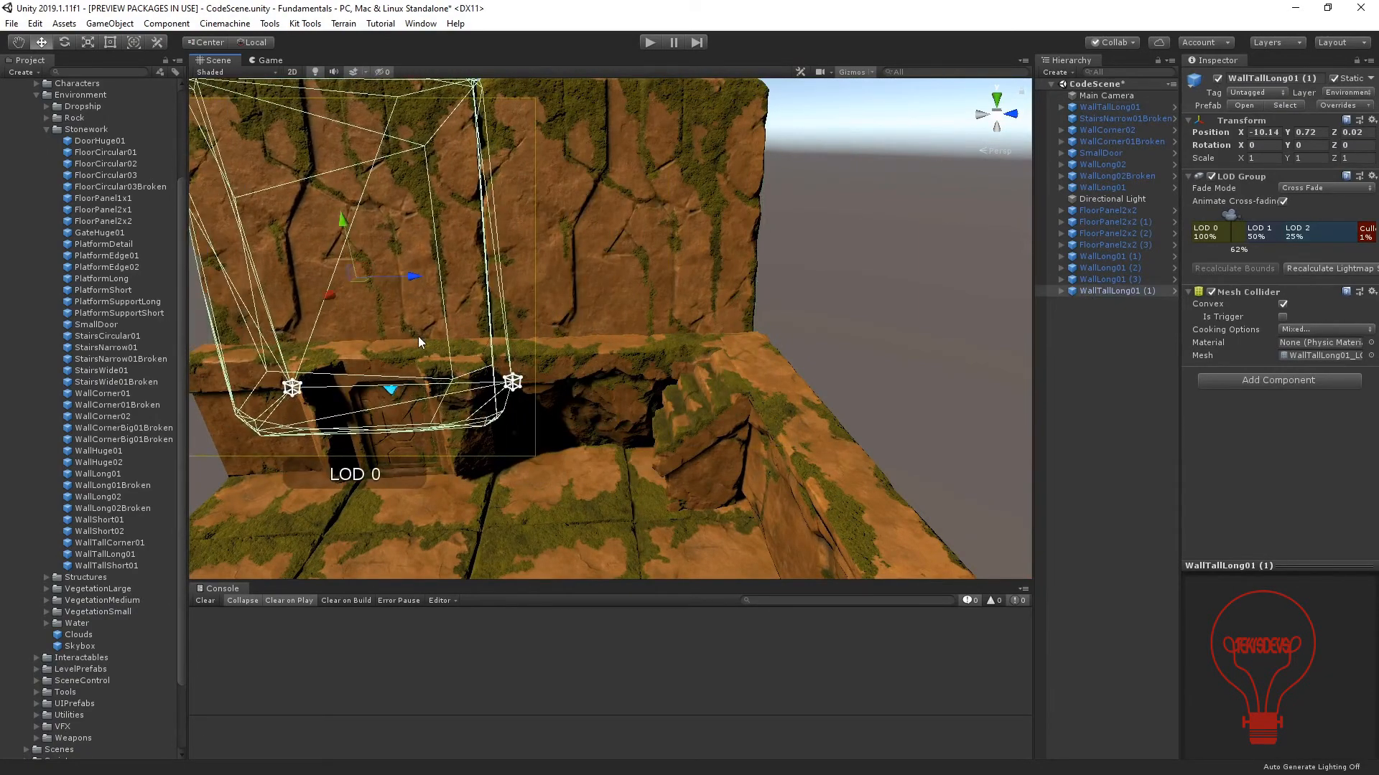
{"action": "left_click_drag", "start_coordinate": [418, 336], "coordinate": [593, 249], "text": "alt"}
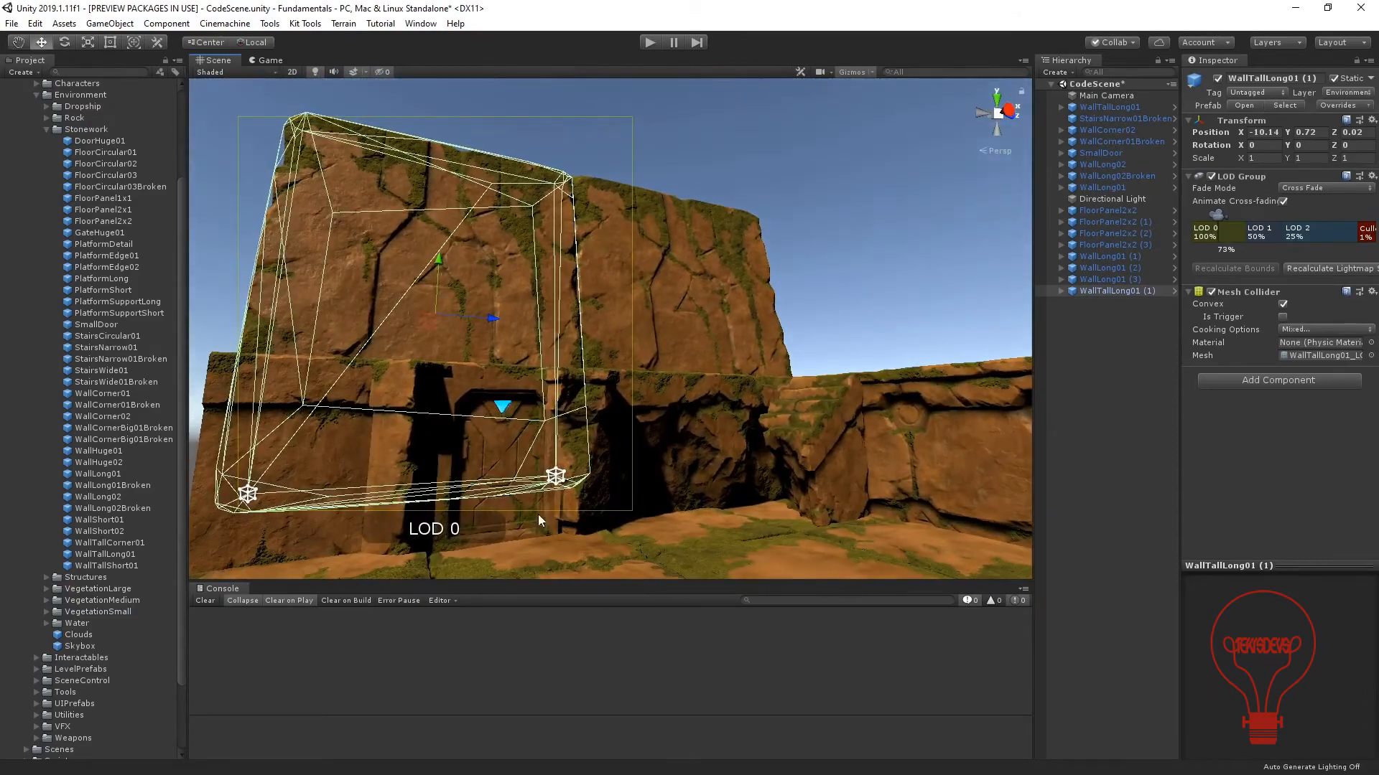
{"action": "scroll", "coordinate": [518, 356], "scroll_direction": "up", "scroll_amount": 5}
{"action": "middle_click_drag", "start_coordinate": [512, 359], "coordinate": [495, 289]}
{"action": "scroll", "coordinate": [560, 323], "scroll_direction": "down", "scroll_amount": 5}
{"action": "left_click_drag", "start_coordinate": [579, 338], "coordinate": [569, 412], "text": "alt"}
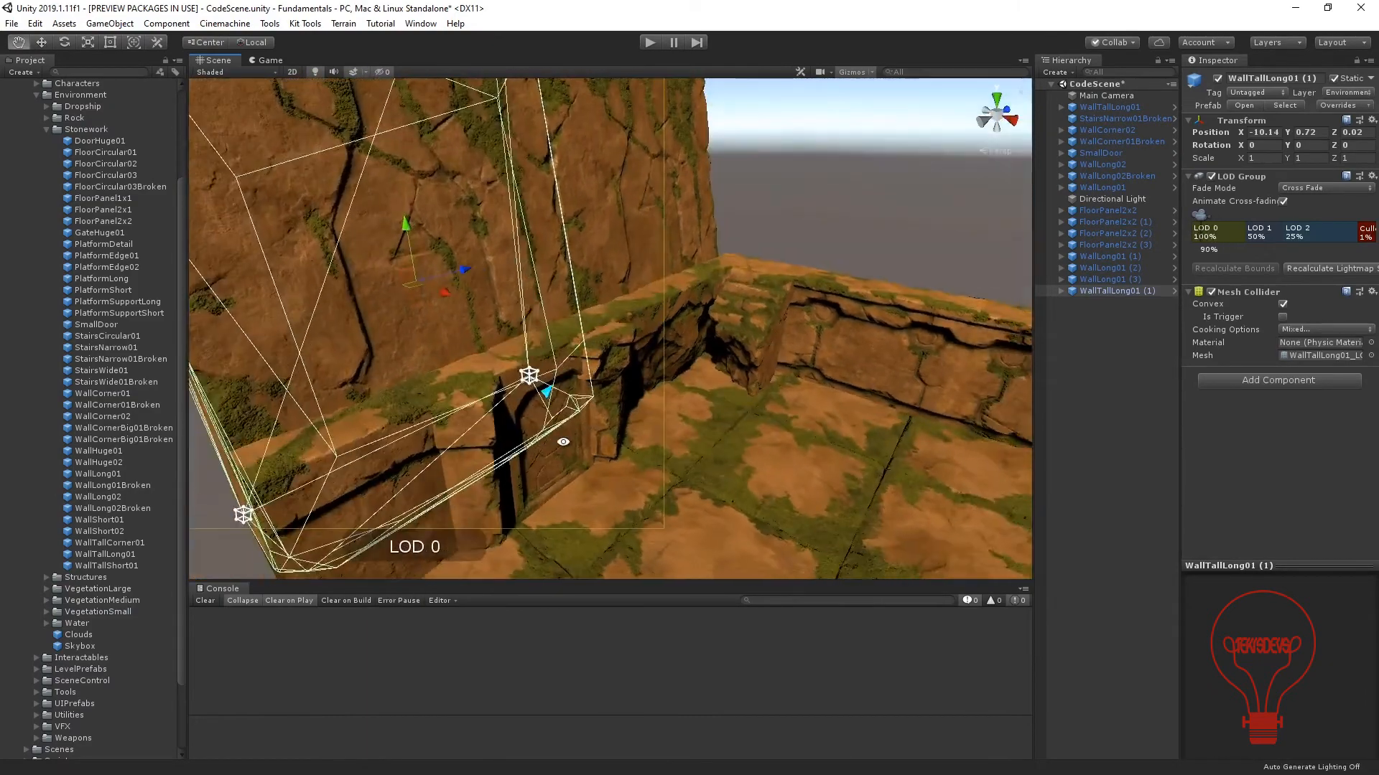
Duplicate the two tall backdrop walls, WallTallLong01 and WallTallLong01 (1), together.
{"action": "scroll", "coordinate": [566, 404], "scroll_direction": "down", "scroll_amount": 3}
{"action": "middle_click_drag", "start_coordinate": [567, 407], "coordinate": [482, 388]}
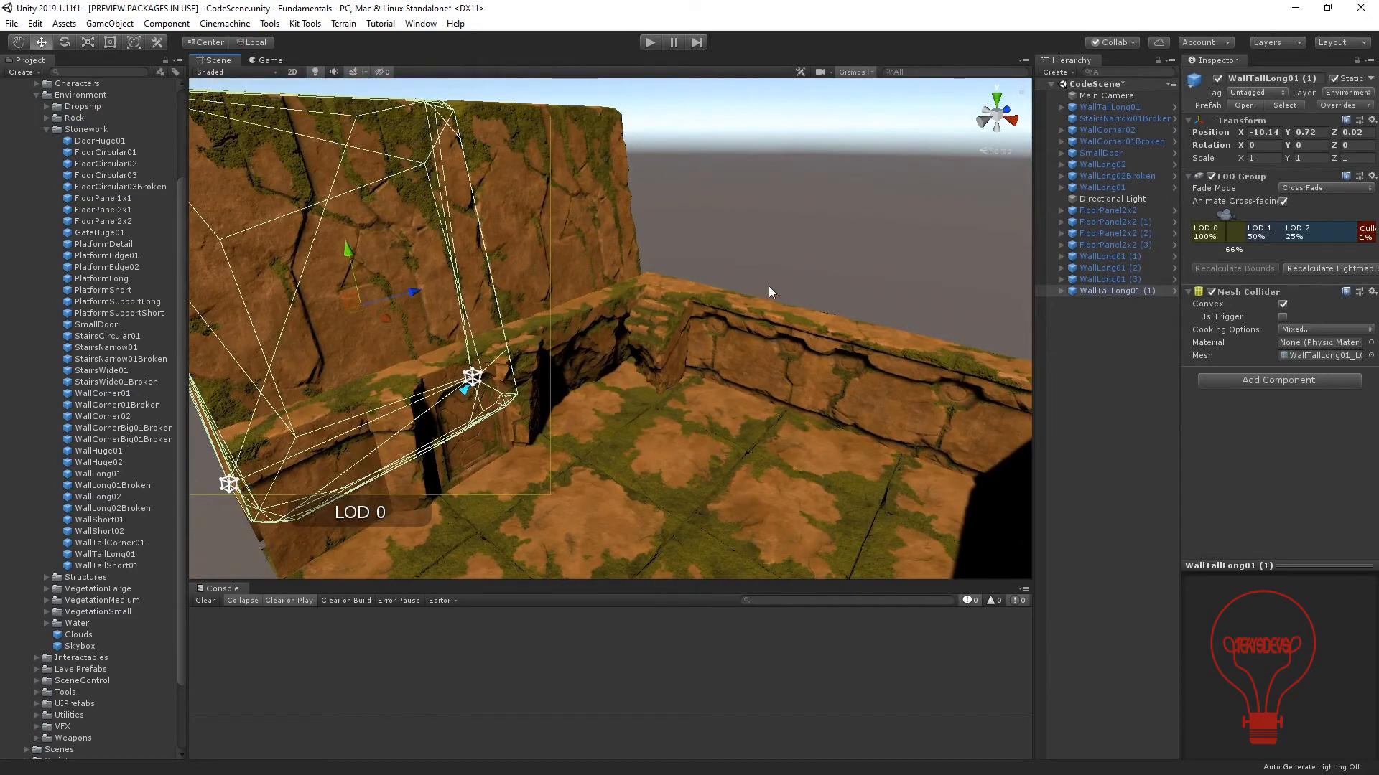
{"action": "left_click", "coordinate": [1116, 108], "text": "ctrl"}
{"action": "key", "text": "ctrl+d"}
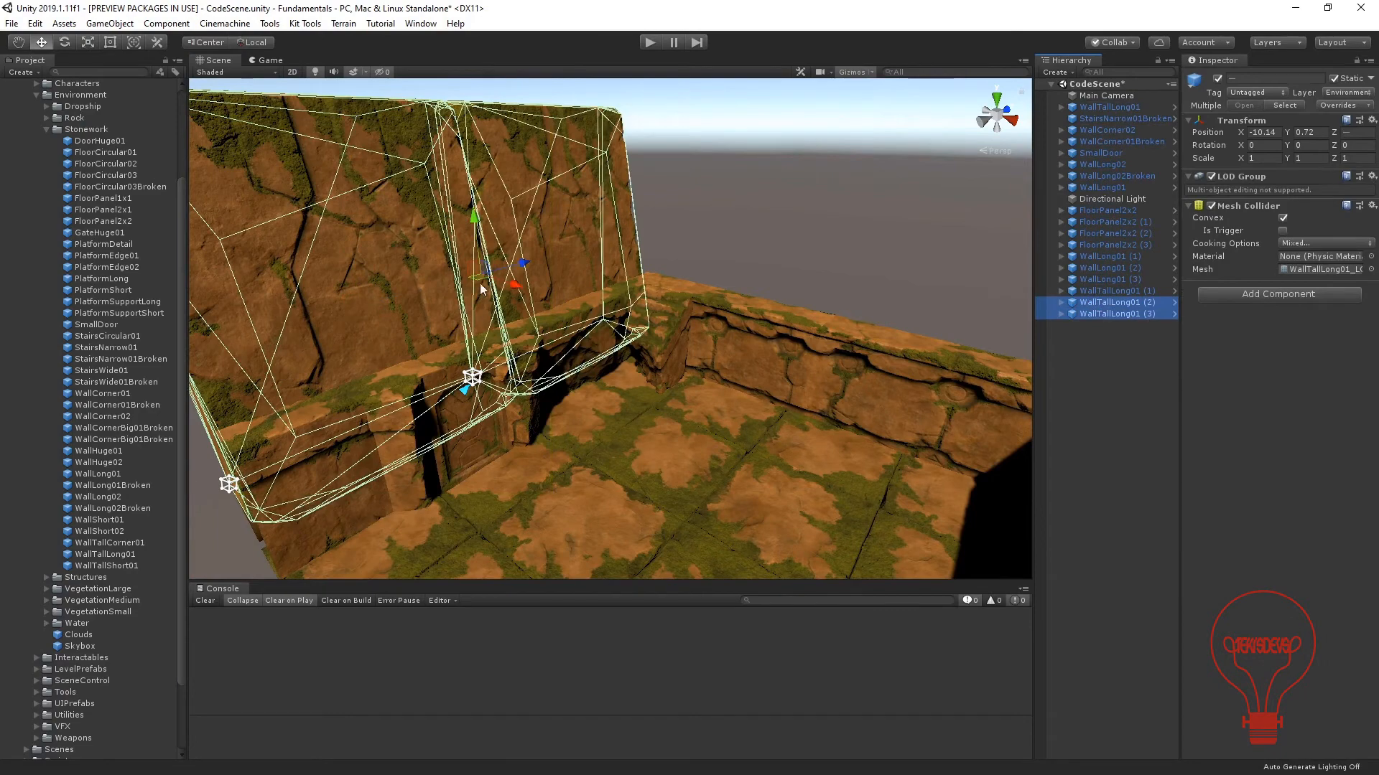
Rotate the two duplicated tall walls to 90° about Y and position them behind the long wall adjoining the corner stairs.
{"action": "left_click_drag", "start_coordinate": [476, 284], "coordinate": [670, 269]}
{"action": "key", "text": "e"}
{"action": "middle_click_drag", "start_coordinate": [848, 286], "coordinate": [757, 347]}
{"action": "key", "text": "w"}
{"action": "left_click_drag", "start_coordinate": [790, 335], "coordinate": [705, 321]}
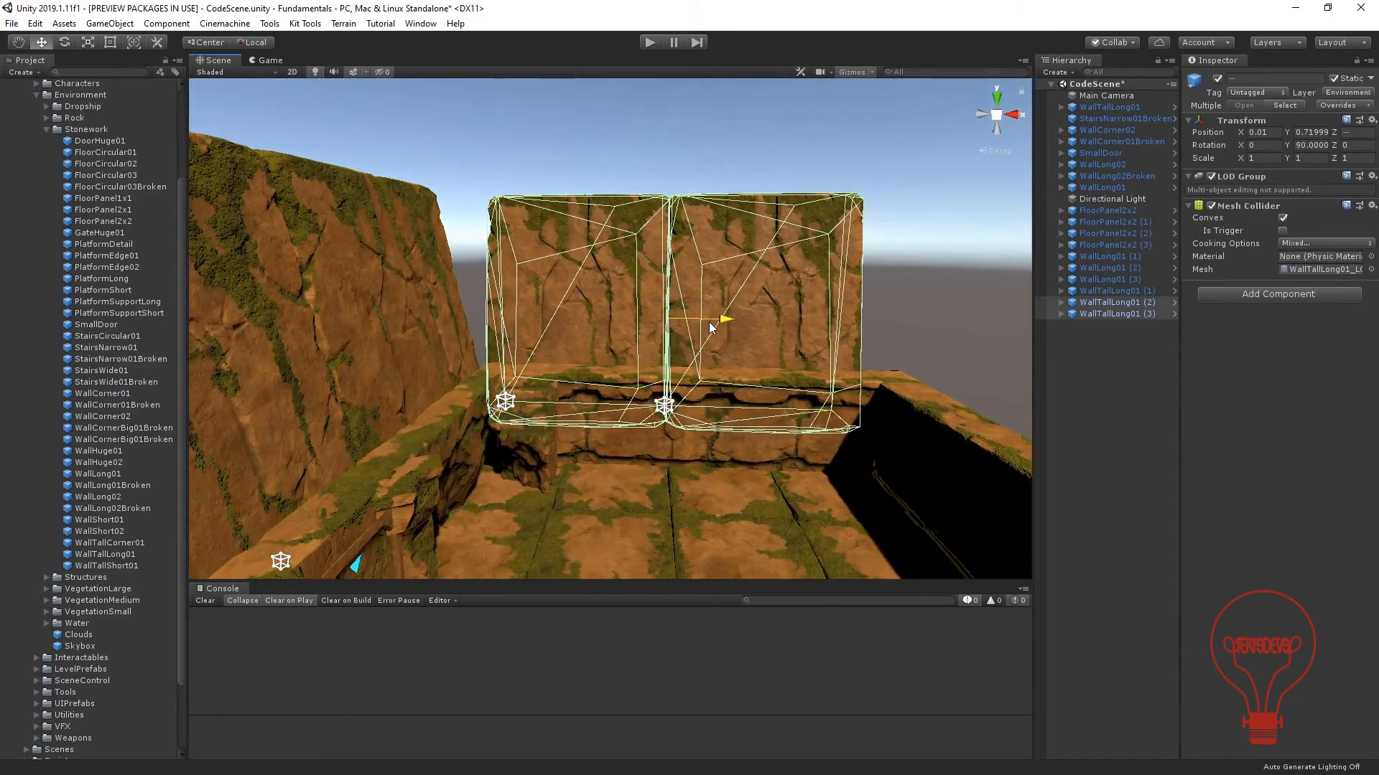
{"action": "left_click", "coordinate": [901, 275]}
Examine the enclosure from floor level, checking how the two tall backdrop walls meet behind the door and corner stairs.
{"action": "scroll", "coordinate": [632, 313], "scroll_direction": "down", "scroll_amount": 3}
{"action": "scroll", "coordinate": [605, 346], "scroll_direction": "up", "scroll_amount": 2}
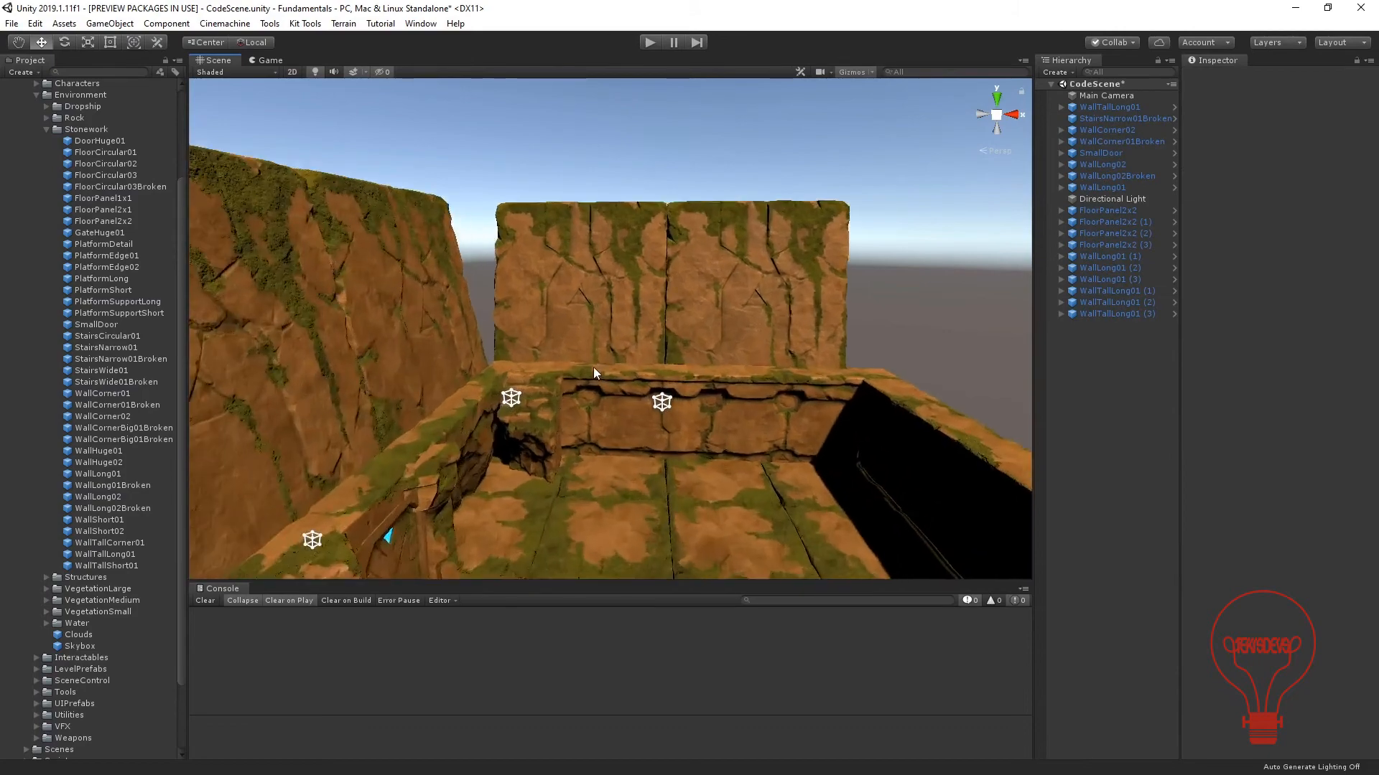
{"action": "left_click_drag", "start_coordinate": [593, 369], "coordinate": [424, 360], "text": "alt"}
{"action": "middle_click_drag", "start_coordinate": [425, 360], "coordinate": [525, 283]}
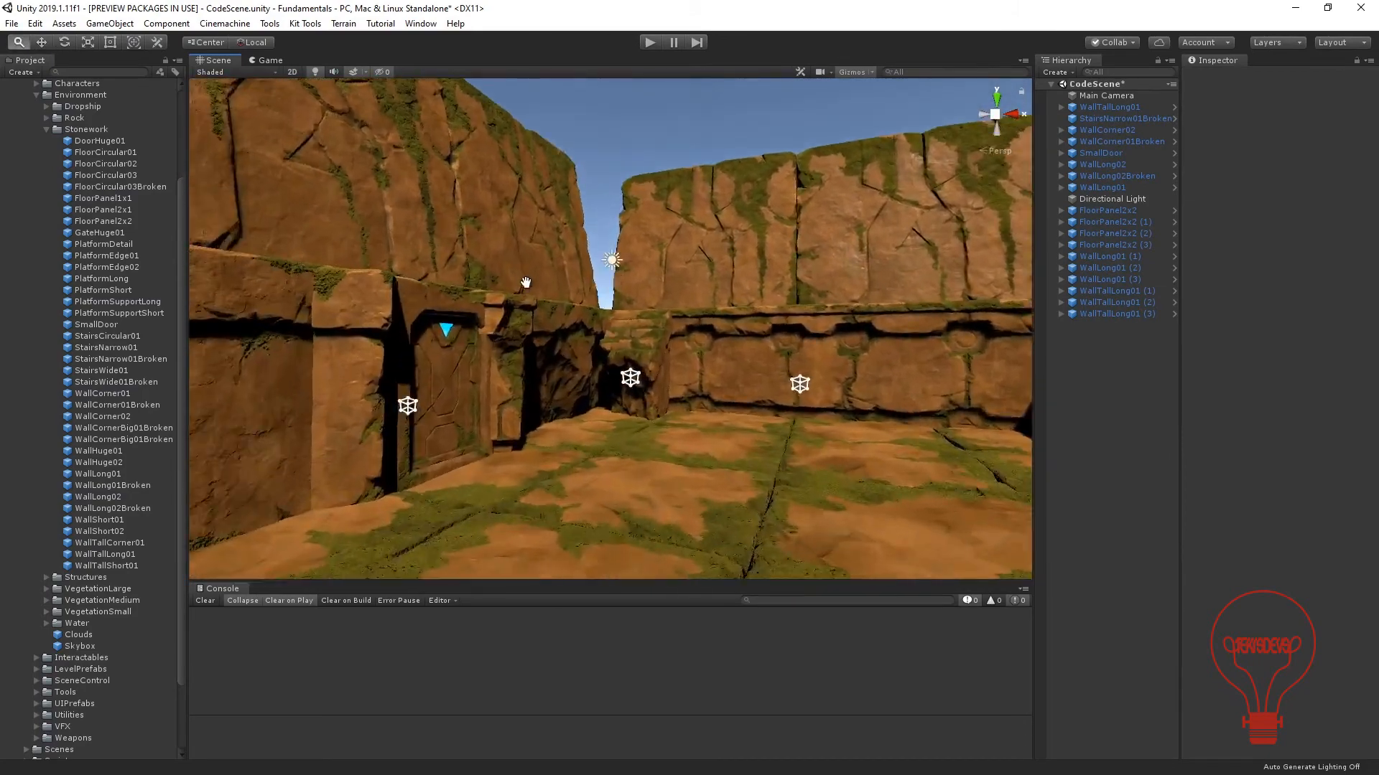
{"action": "left_click_drag", "start_coordinate": [525, 282], "coordinate": [528, 321], "text": "alt"}
{"action": "middle_click_drag", "start_coordinate": [567, 347], "coordinate": [557, 357]}
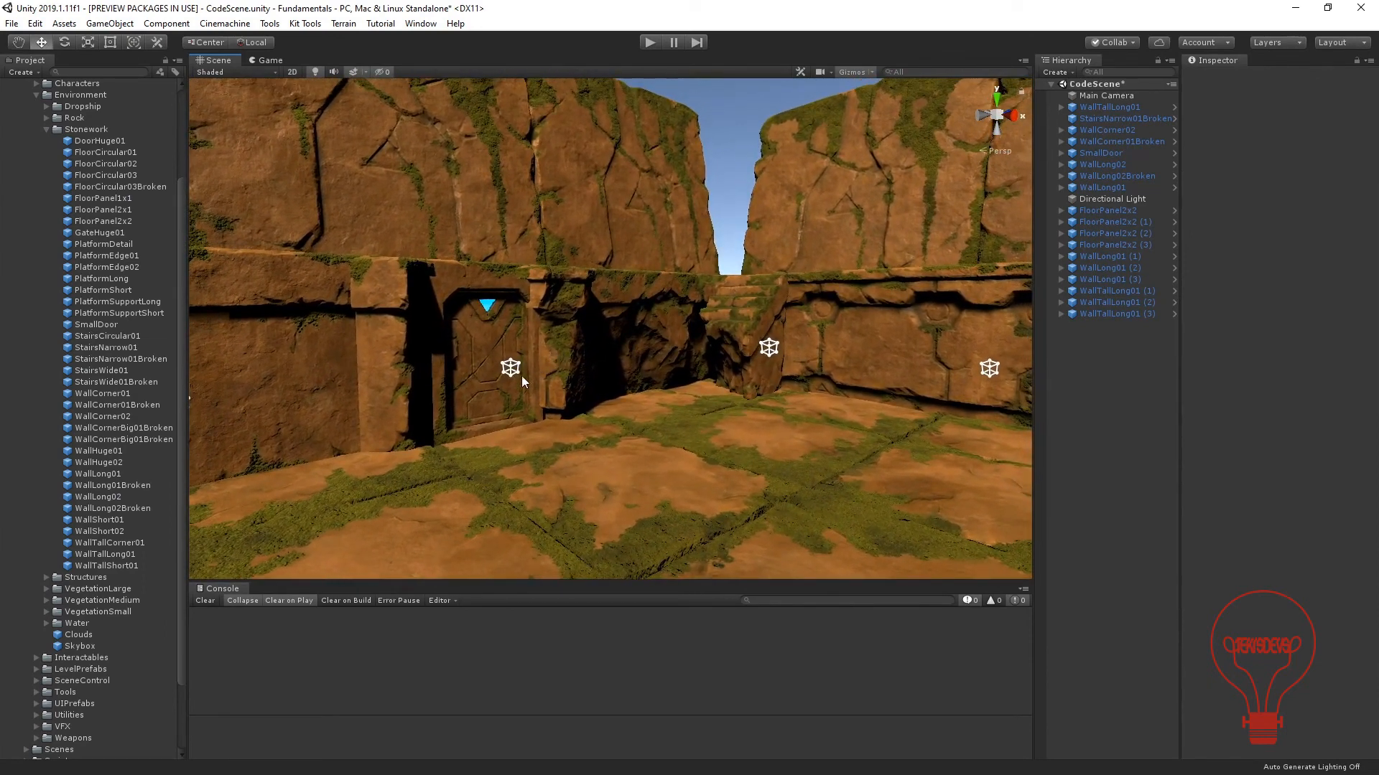